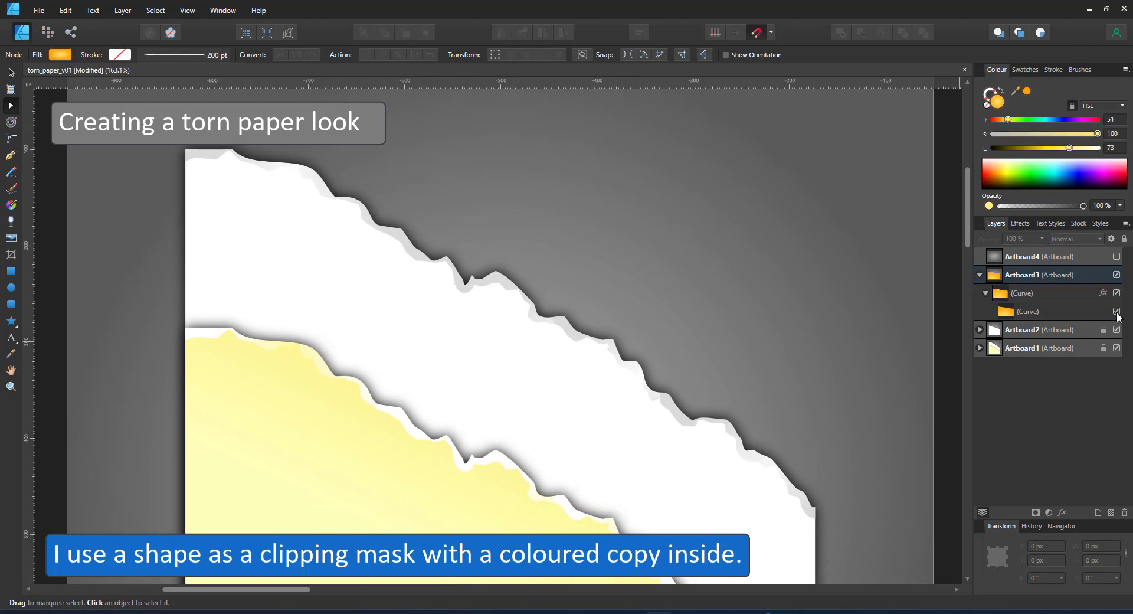
Step: Examine Artboard1's nested curves and the 25 pt white stroke that follows the yellow sheet's torn edge
left_click(980, 330)
left_click(981, 421)
left_click(986, 439)
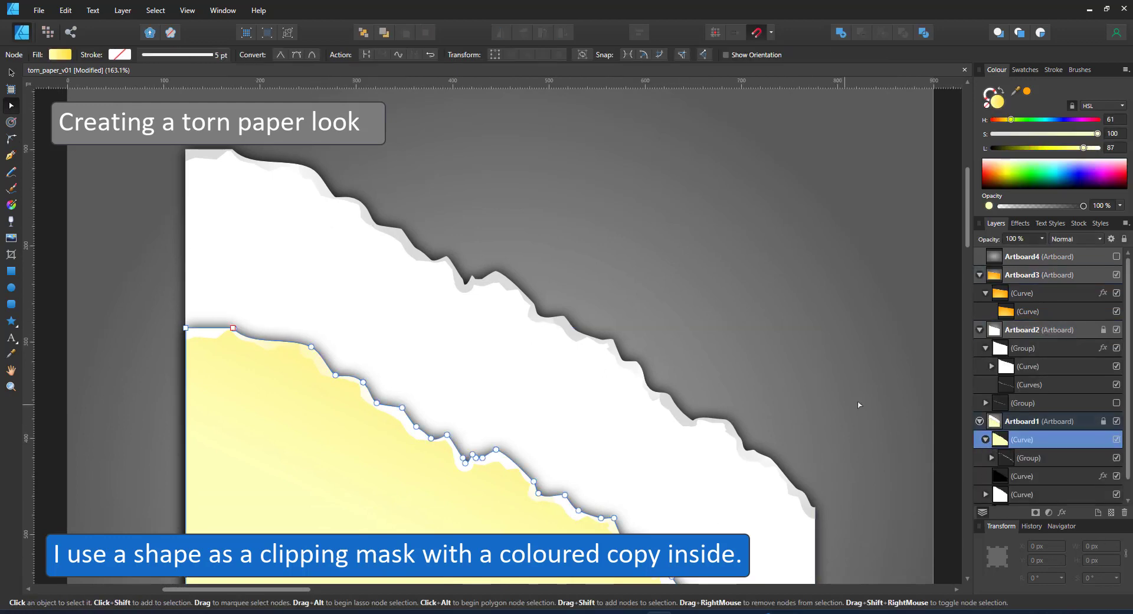
left_click(1046, 459)
left_click(992, 457)
left_click(1047, 476)
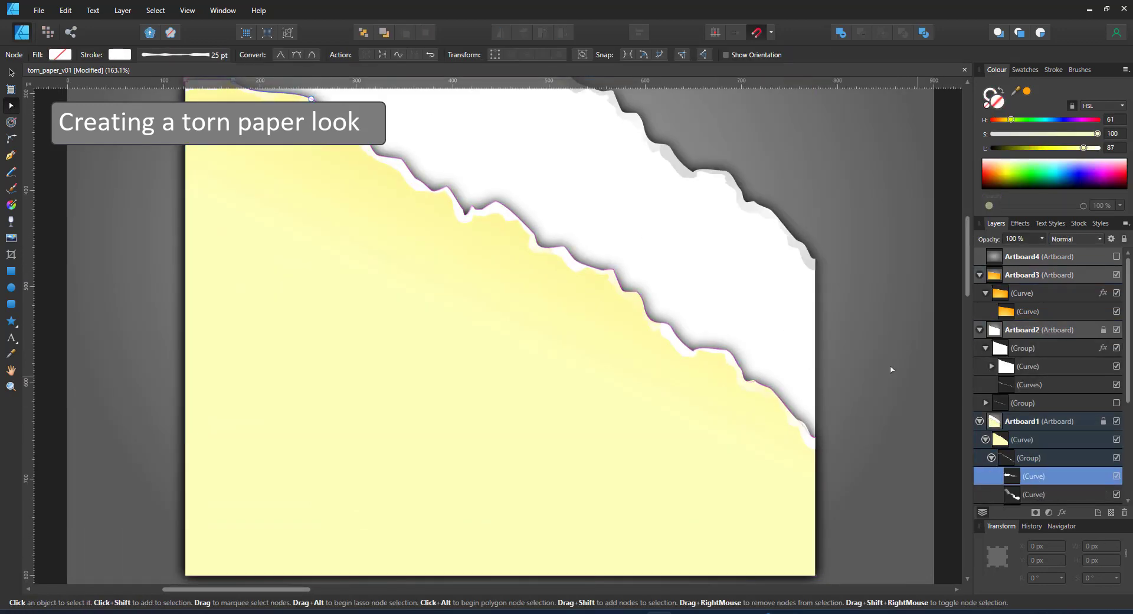
scroll(502, 248, "up", 4)
left_click_drag(172, 175, 324, 231)
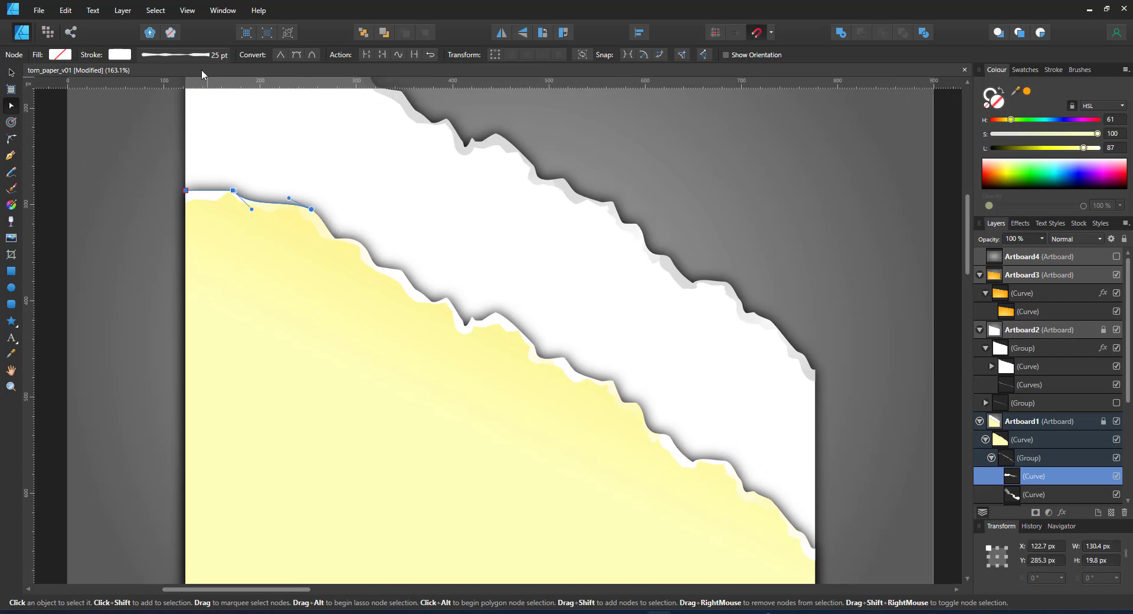
left_click(196, 55)
left_click(228, 237)
left_click(12, 76)
Step: Inspect the grey curves that make up the torn edge of the white sheet on Artboard2
scroll(950, 325, "down", 15)
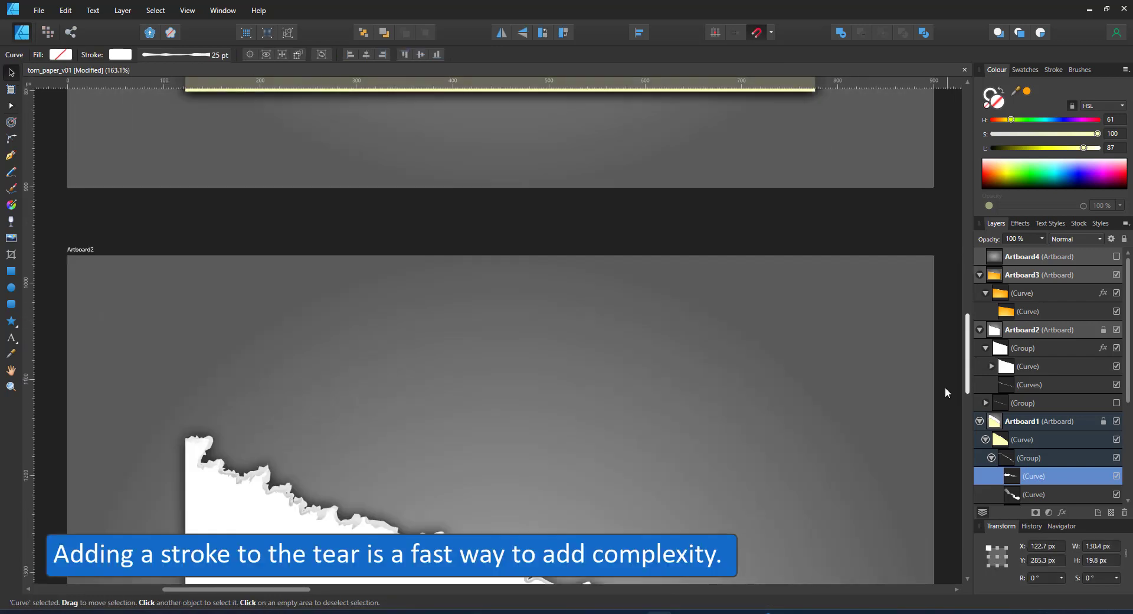
left_click(452, 301)
left_click(1030, 385)
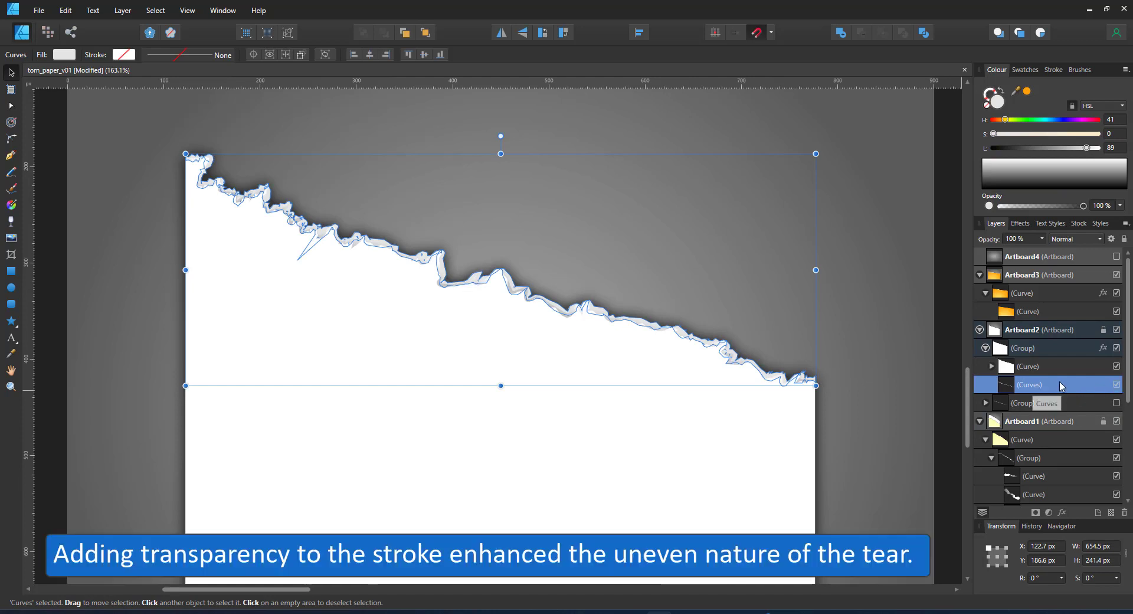
left_click(450, 481)
Step: Collapse the artboard layers and make the empty Artboard4 visible
key("ctrl+0")
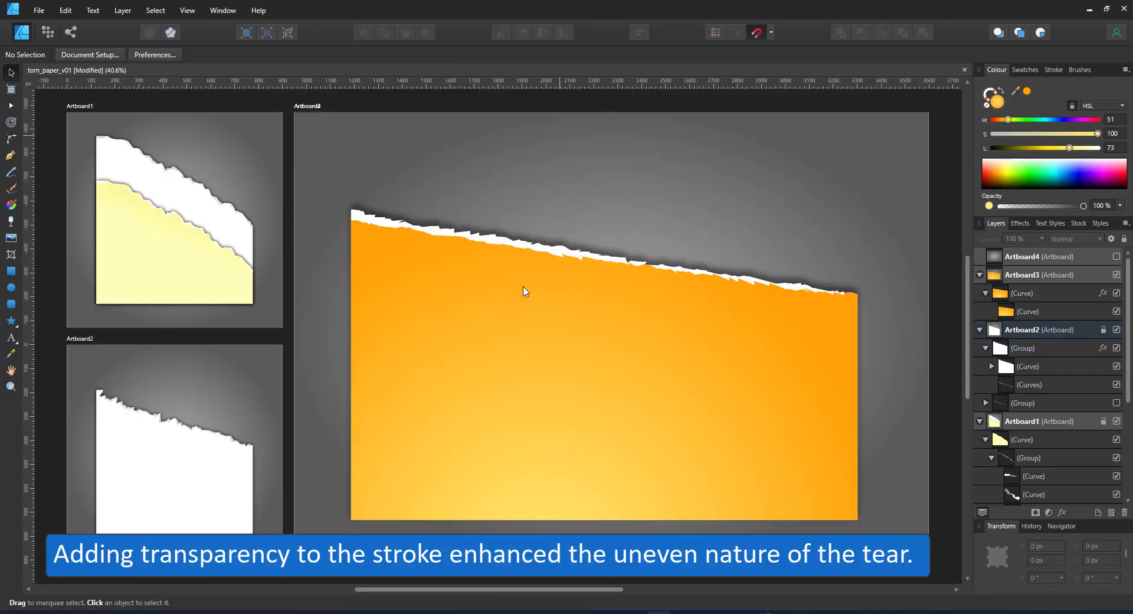
scroll(1029, 277, "down", 3)
left_click(978, 311, "alt")
left_click(1029, 274)
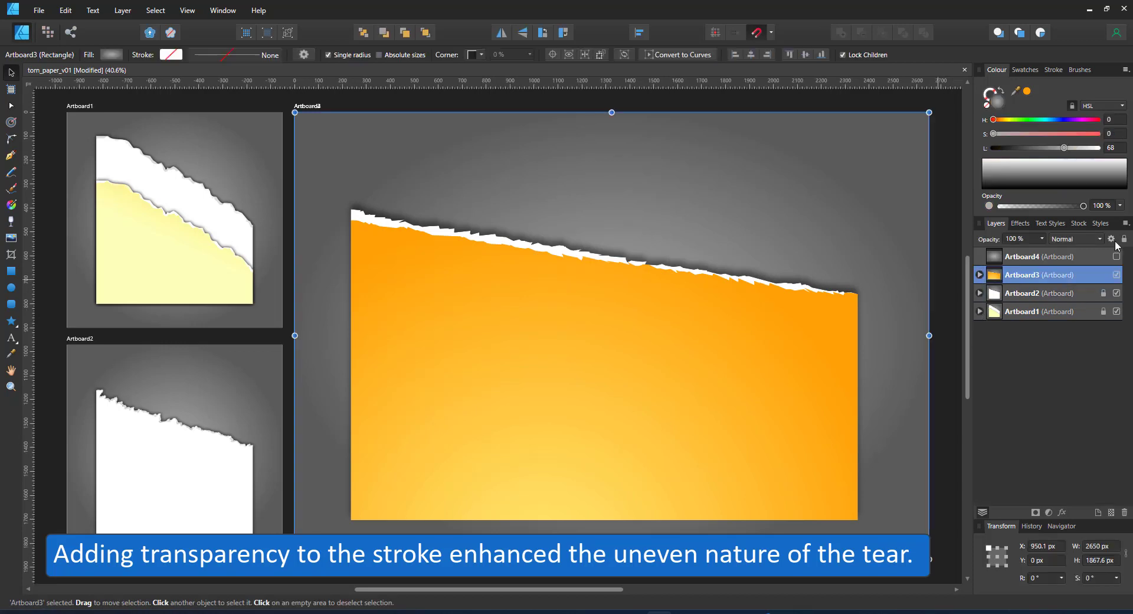
left_click(1116, 256)
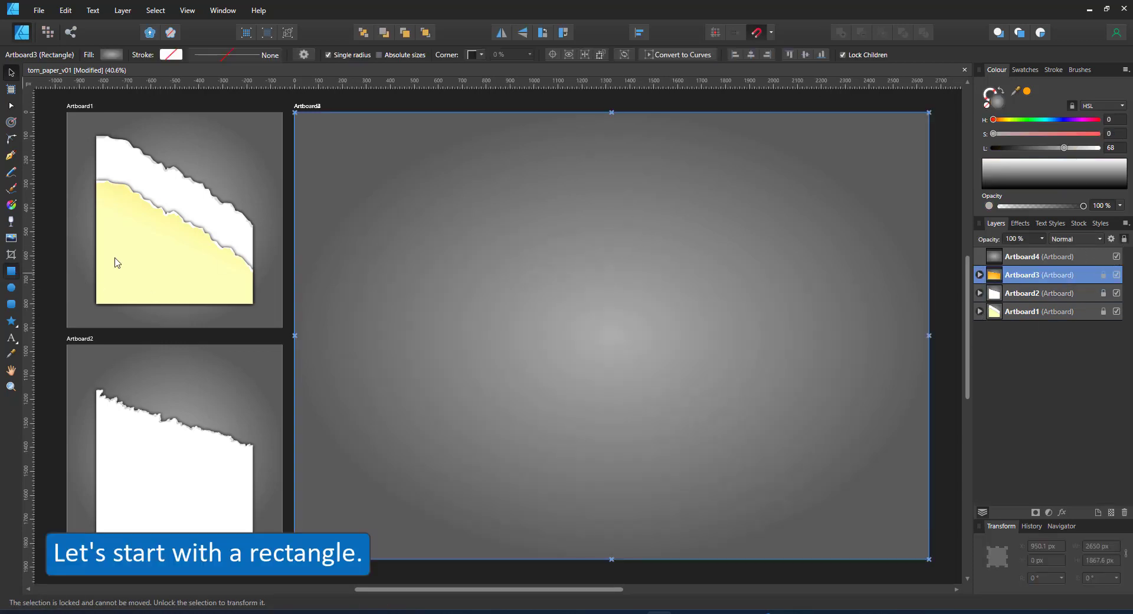
Step: Draw an orange gradient rectangle about 2080 × 1378 px in the middle of Artboard4
key("m")
left_click_drag(354, 171, 853, 501)
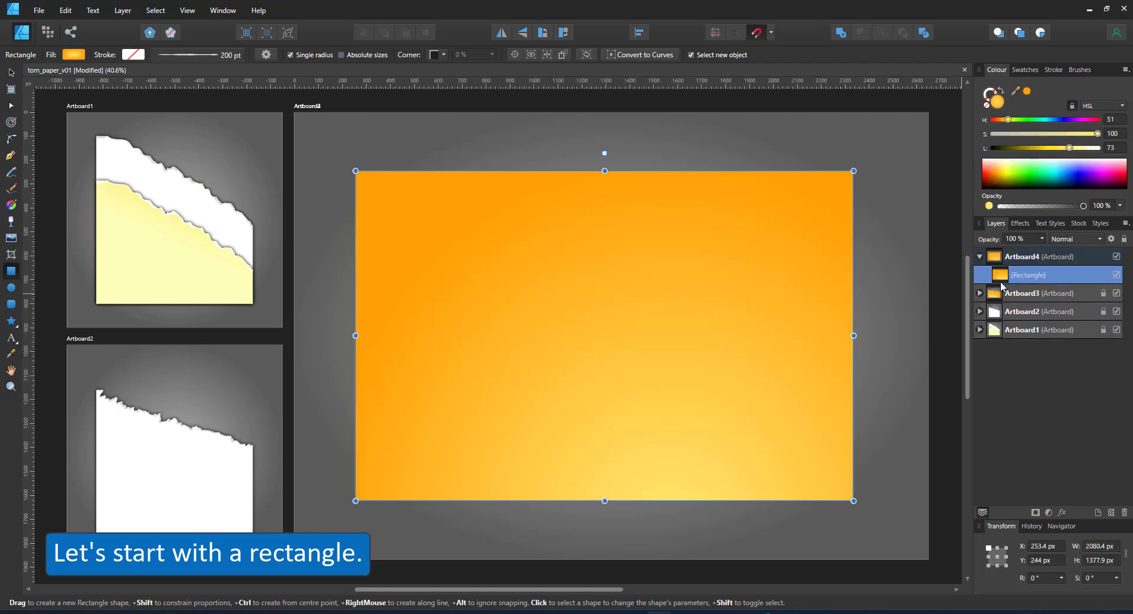
left_click(12, 74)
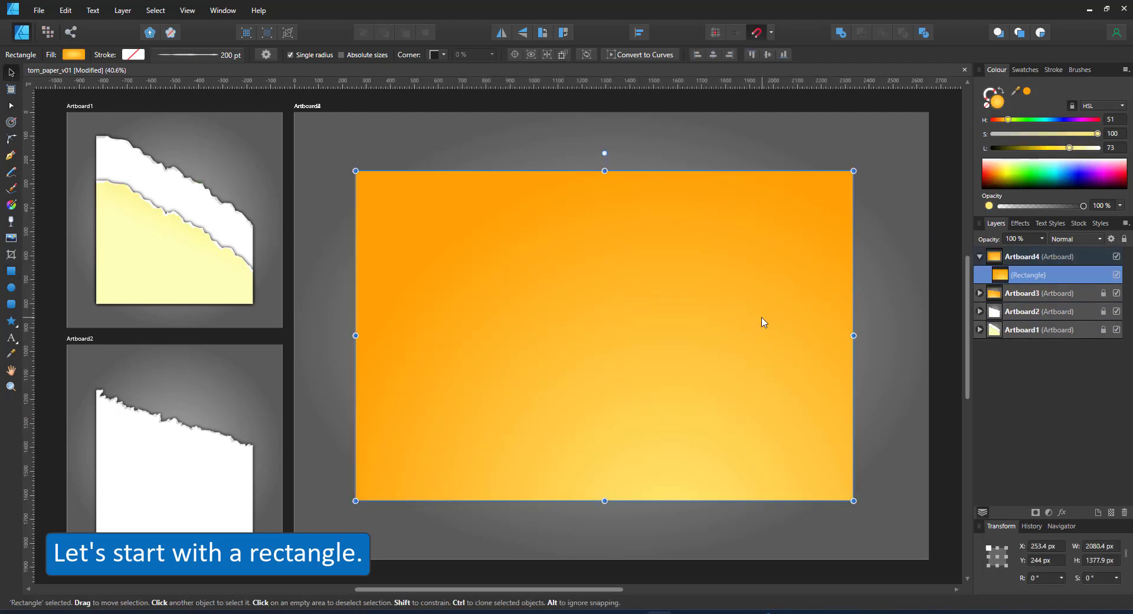
Step: Scribble a jagged freehand line about 2248 px wide across the rectangle with the Pencil tool, and give it a black 10 pt stroke
left_click(12, 173)
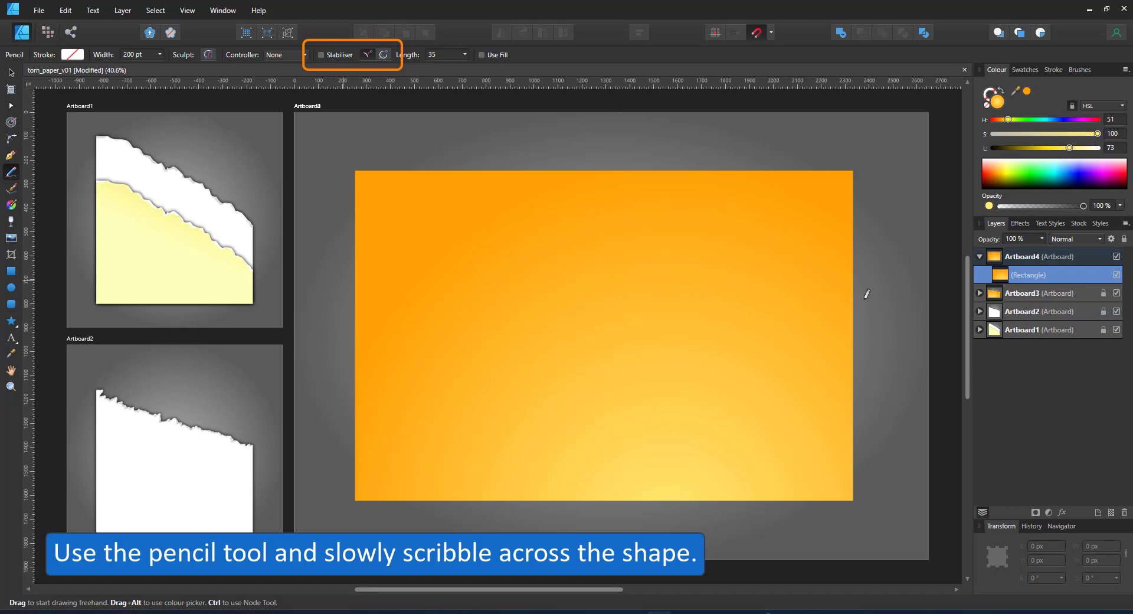
left_click_drag(343, 280, 881, 296)
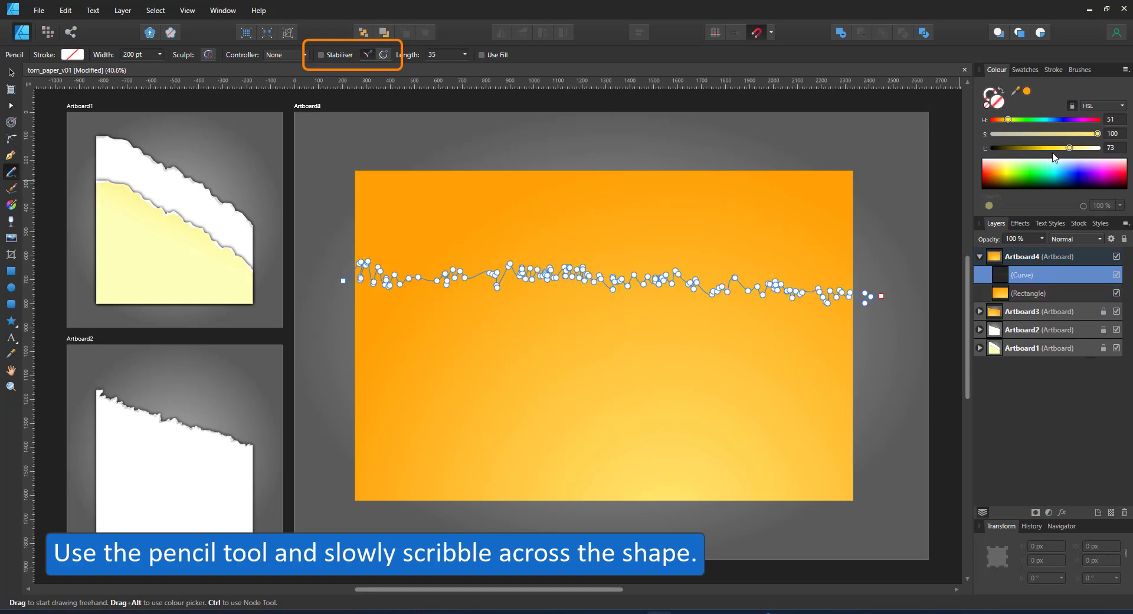
left_click(988, 92)
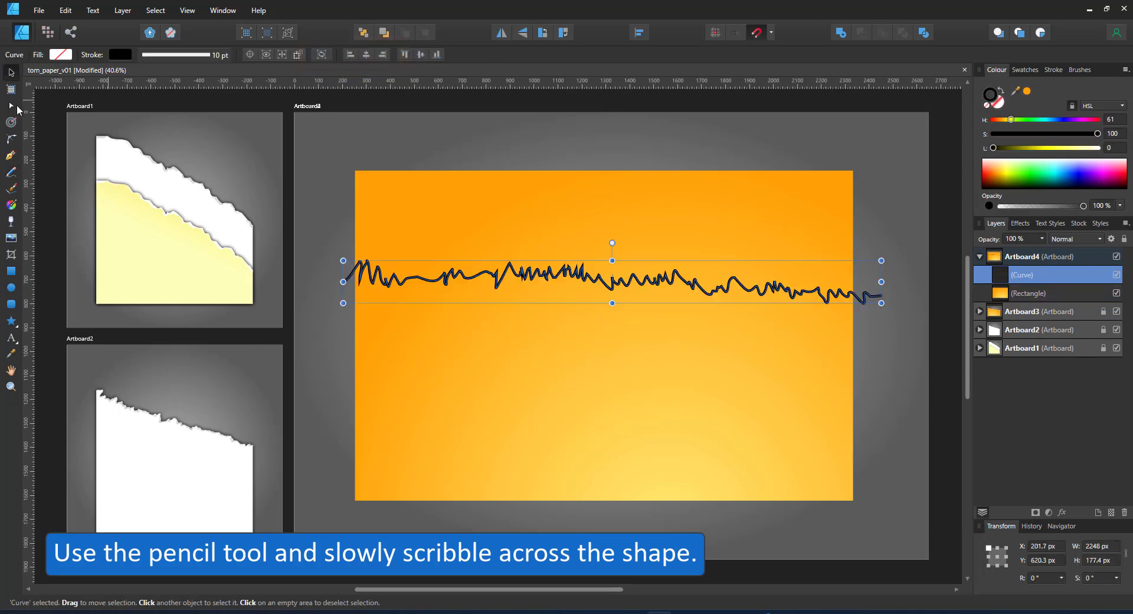
Step: Convert all nodes of the jagged line to sharp and delete the tight node clusters around its middle
left_click(13, 106)
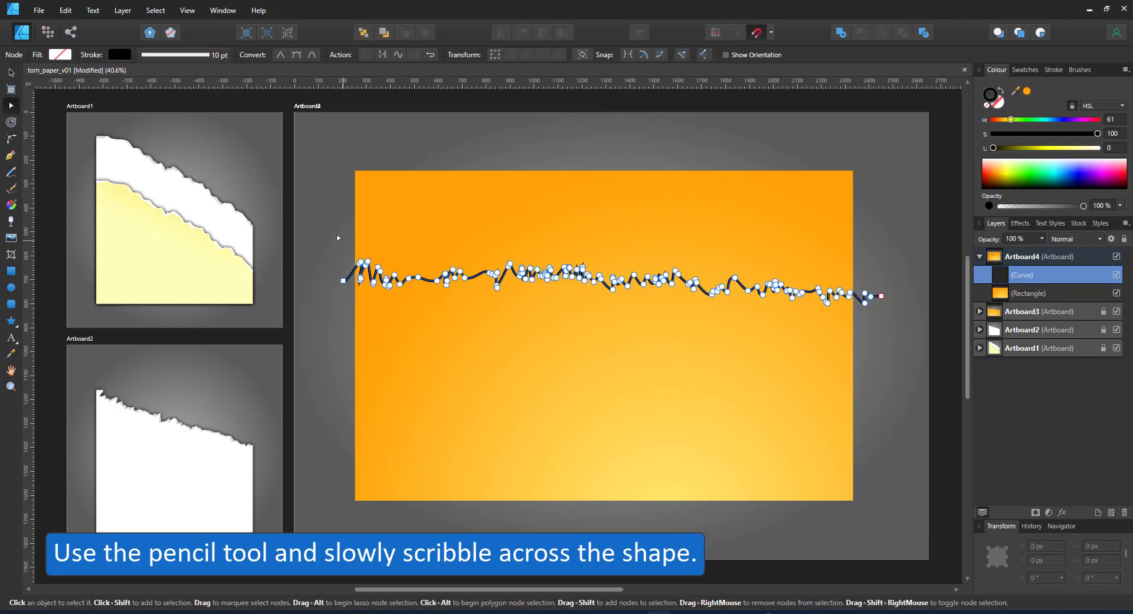
left_click(281, 55)
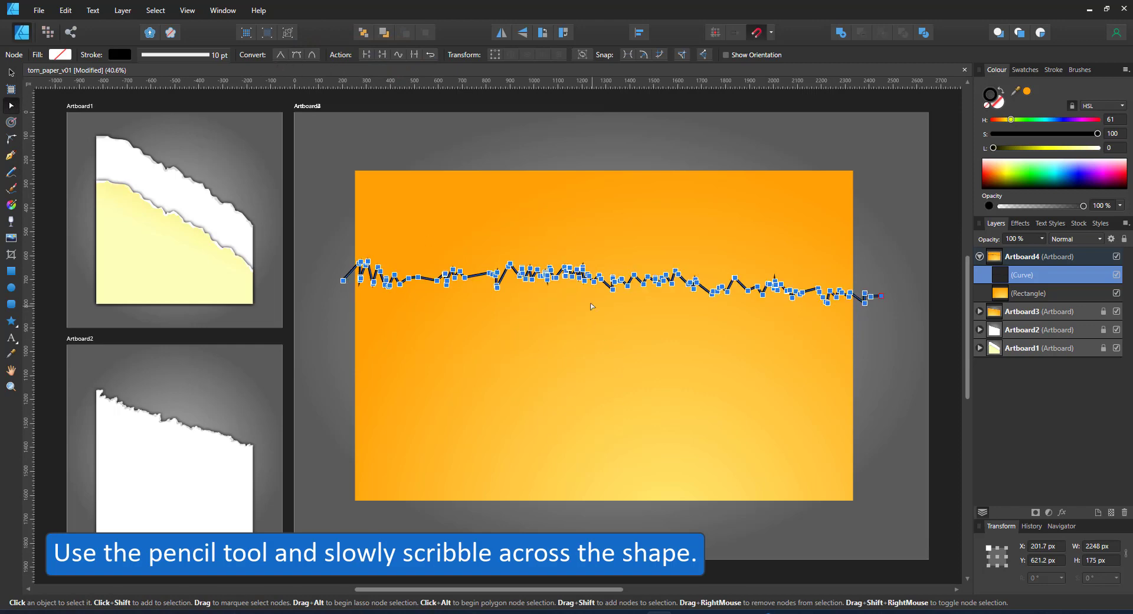
scroll(554, 273, "up", 10)
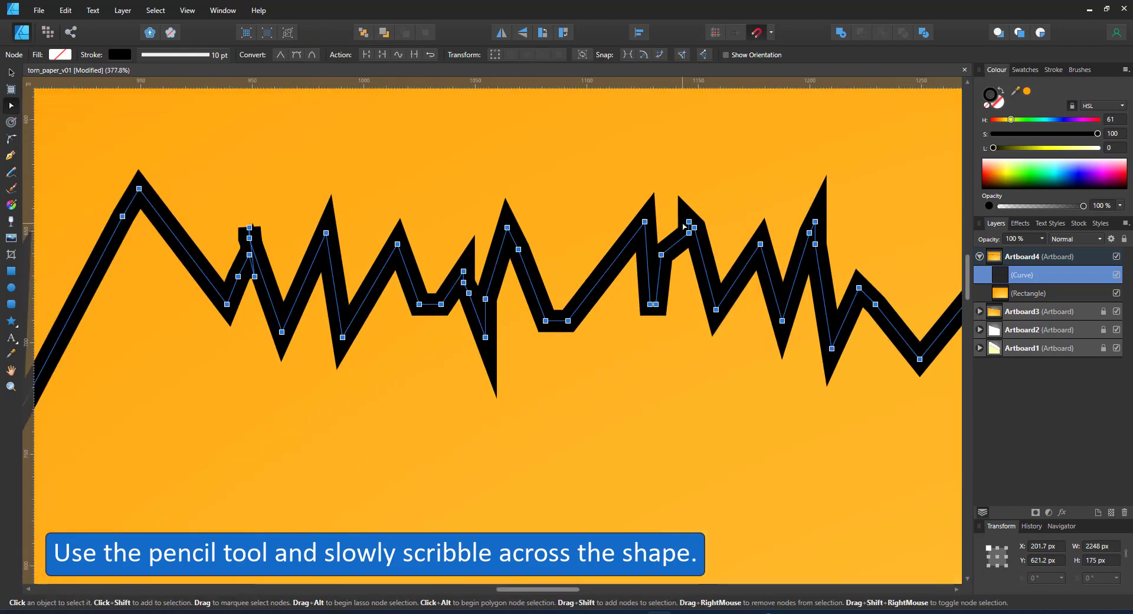
left_click_drag(683, 225, 700, 239)
key("Delete")
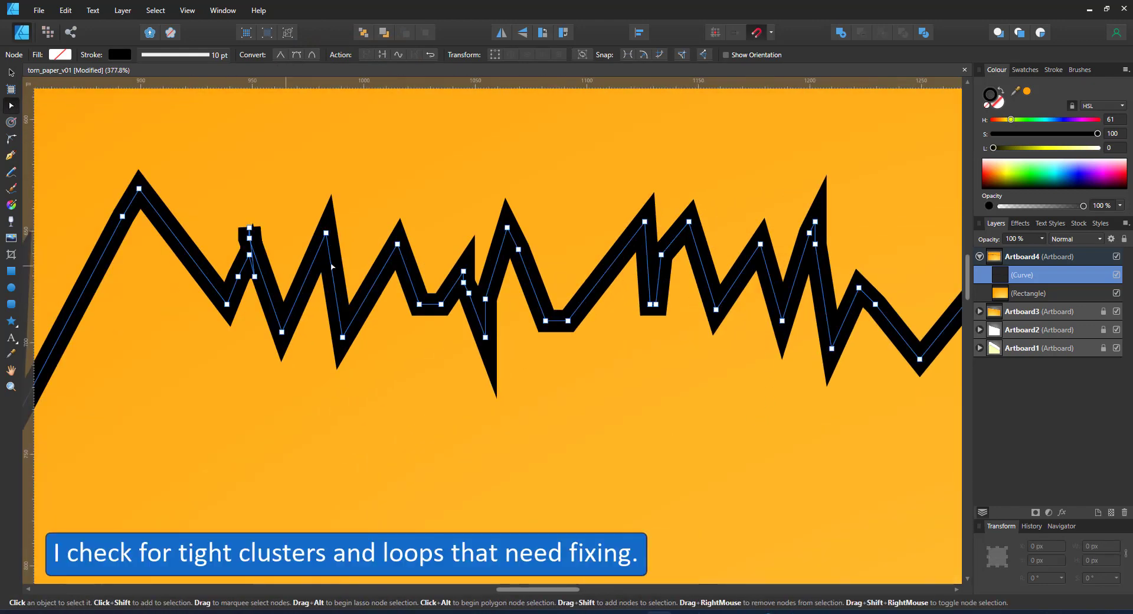
left_click_drag(235, 233, 287, 299)
key("Delete")
Step: Delete the stray node in the tight spike near the line's left end and check the rest for loops
left_click_drag(308, 411, 750, 393)
left_click_drag(319, 407, 709, 370)
left_click_drag(310, 298, 724, 403)
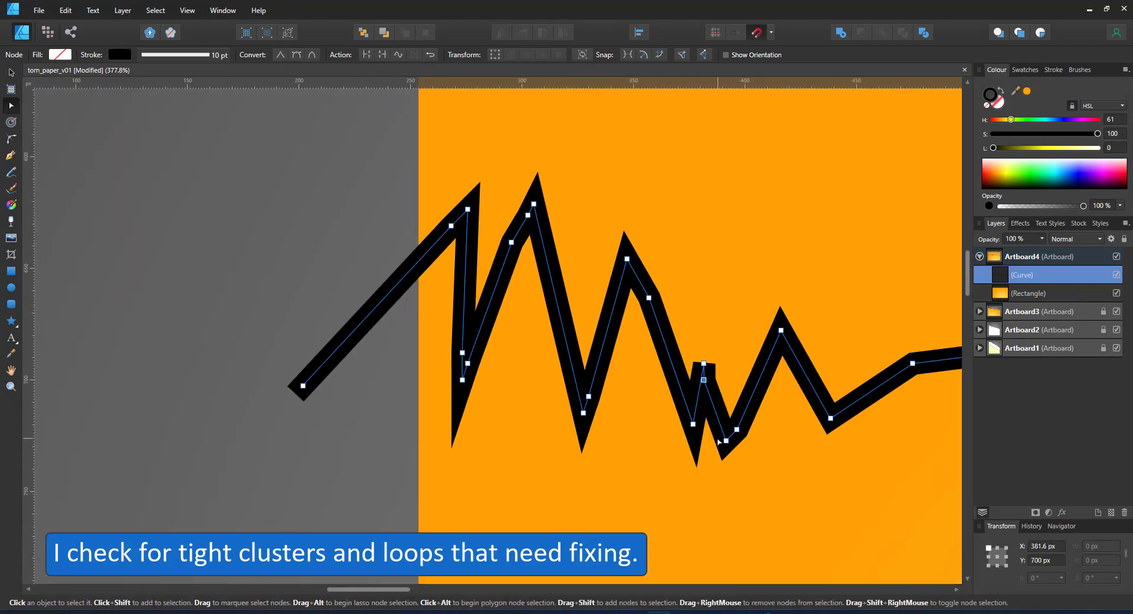
key("Delete")
scroll(618, 490, "down", 9)
left_click_drag(493, 485, 40, 238)
scroll(626, 260, "up", 8)
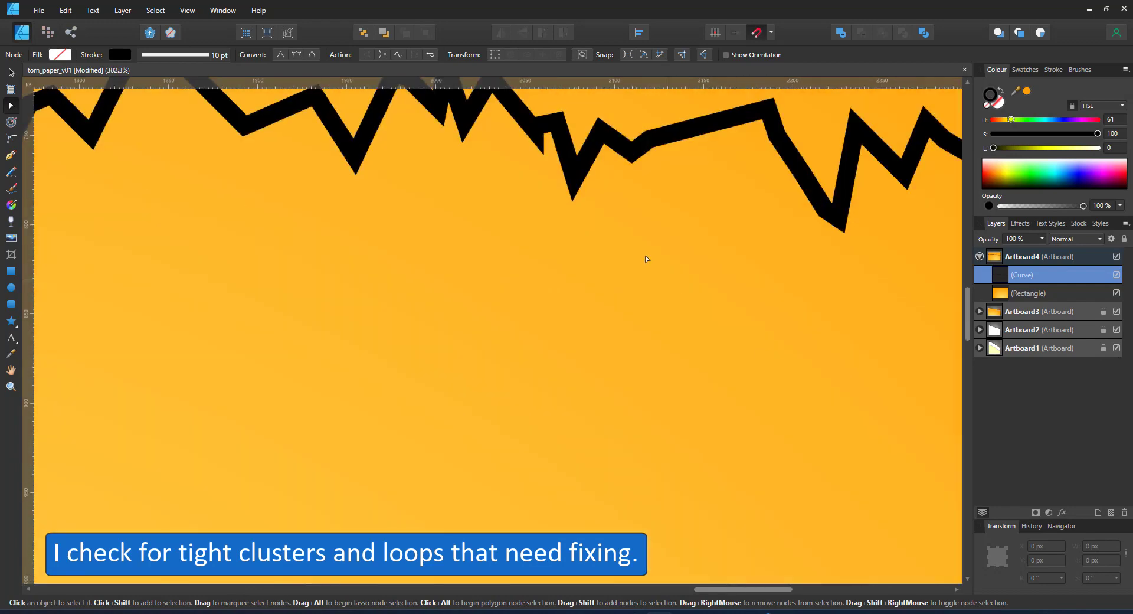
scroll(646, 259, "down", 8)
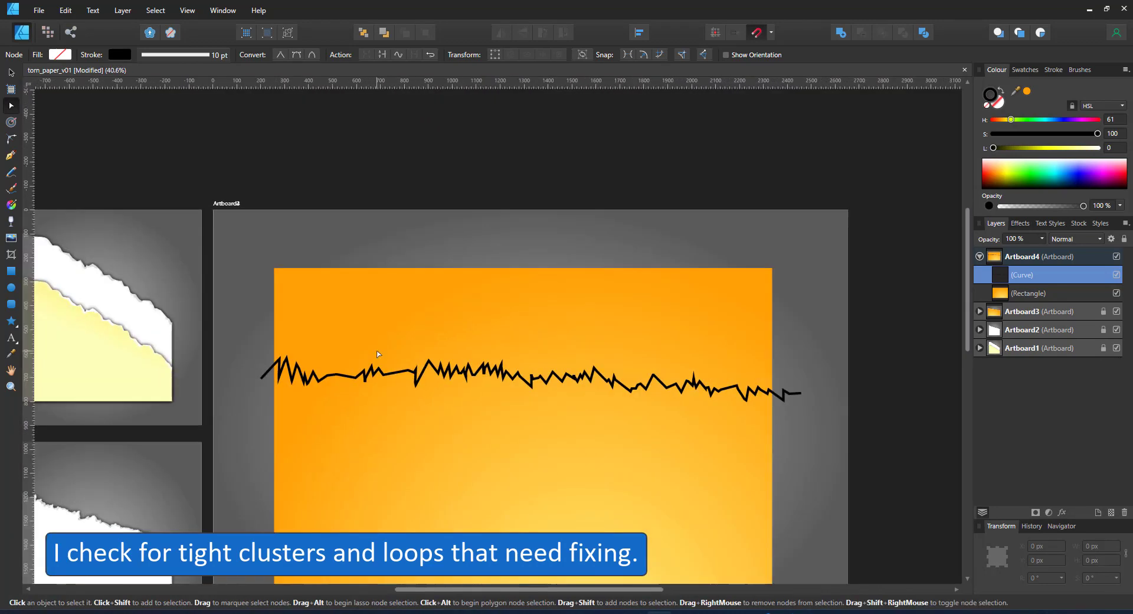
Step: Enable transform mode for all nodes of the jagged line and skew them horizontally to the right
scroll(378, 355, "up", 1)
left_click(496, 55)
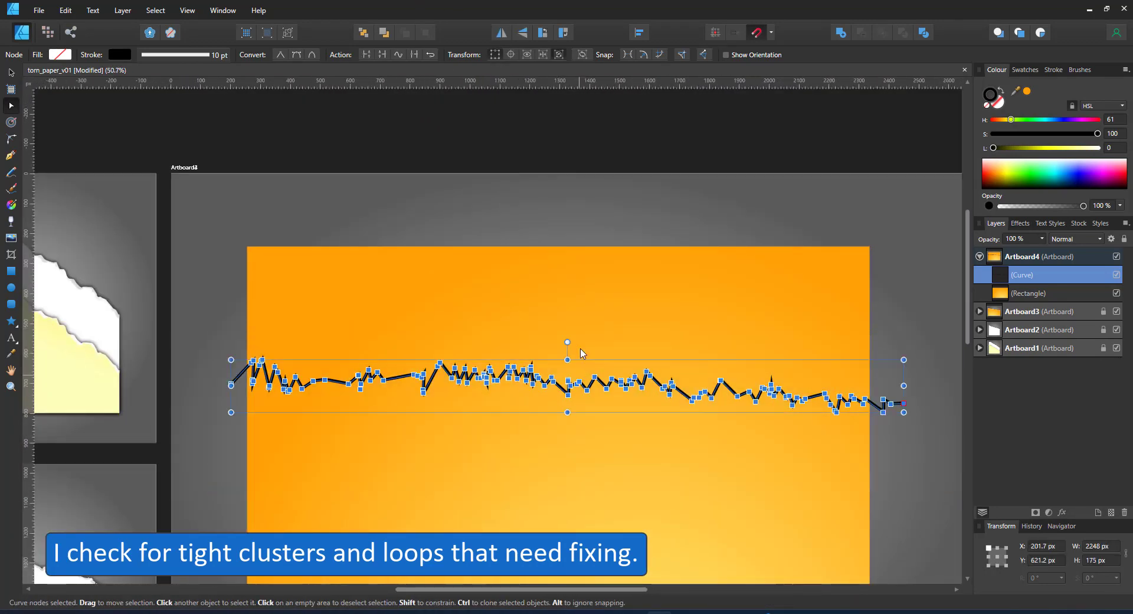
left_click_drag(567, 357, 641, 353)
left_click(537, 144)
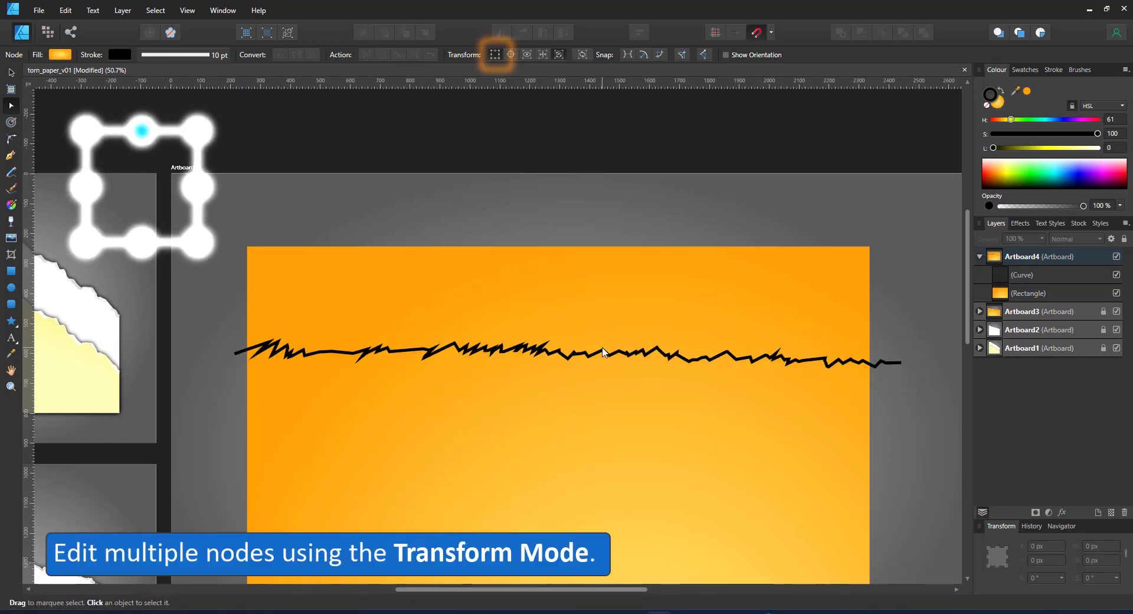
Step: Select all nodes of the jagged line and skew them vertically so the line slopes down to the right across the rectangle
left_click(604, 352)
left_click_drag(198, 272, 896, 466)
left_click(904, 358)
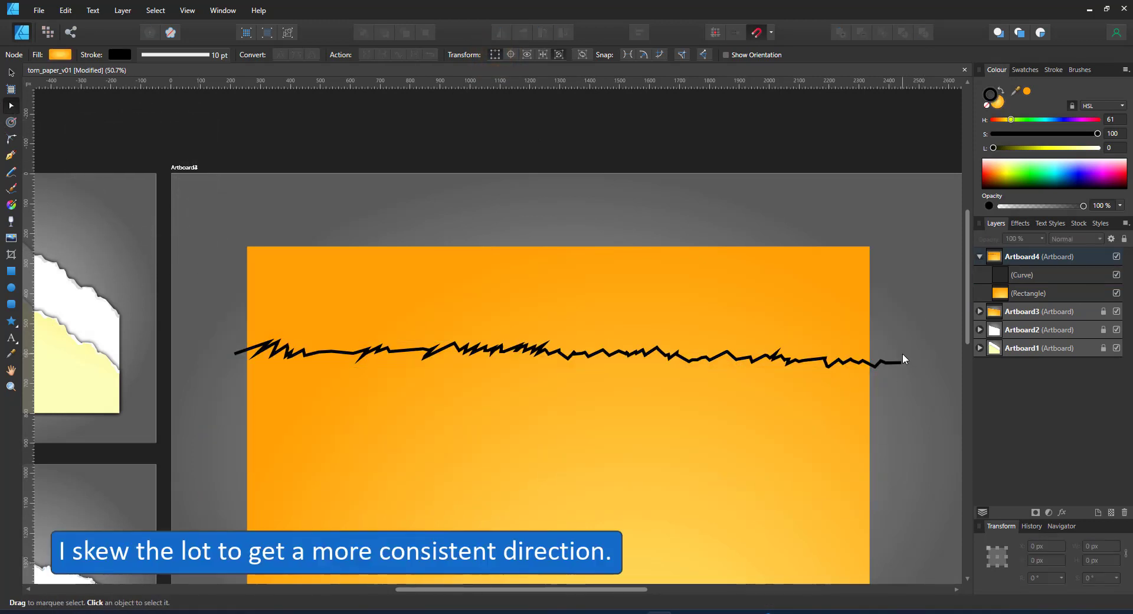
left_click(893, 362)
left_click_drag(906, 315, 237, 446)
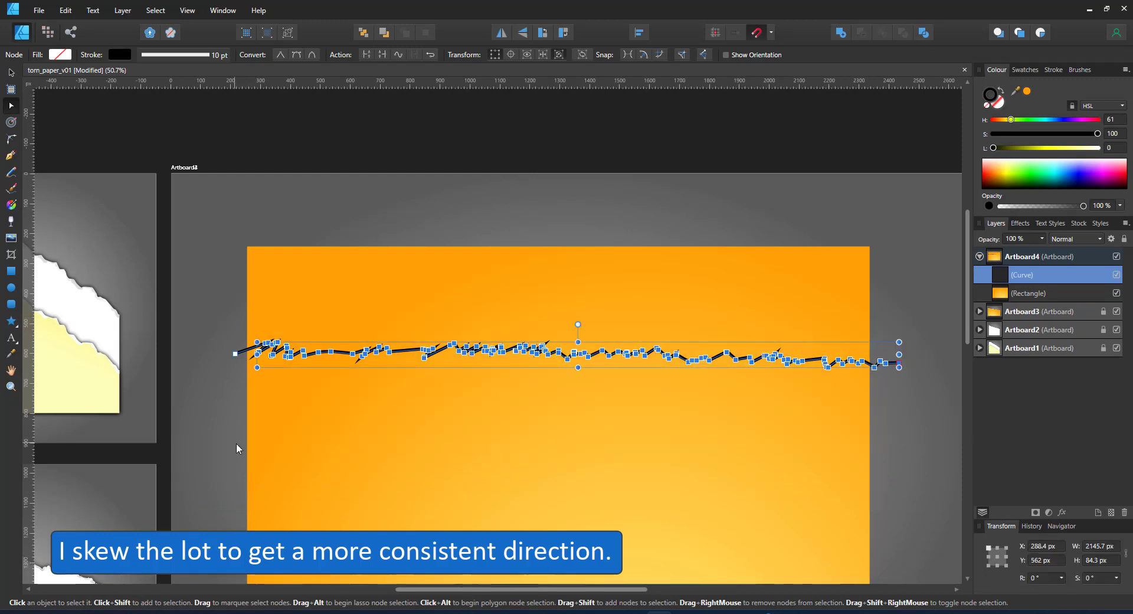
left_click_drag(211, 318, 992, 457)
left_click_drag(905, 352, 904, 453)
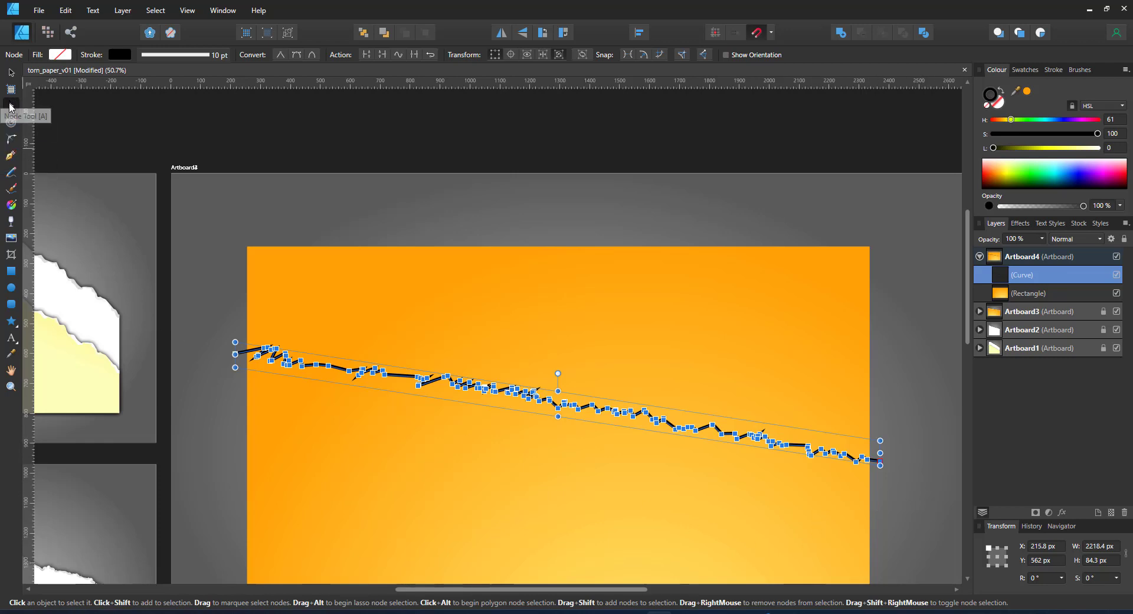
Step: Close the jagged line and stretch its closing segment into two corners just outside the rectangle's upper corners
left_click(381, 54)
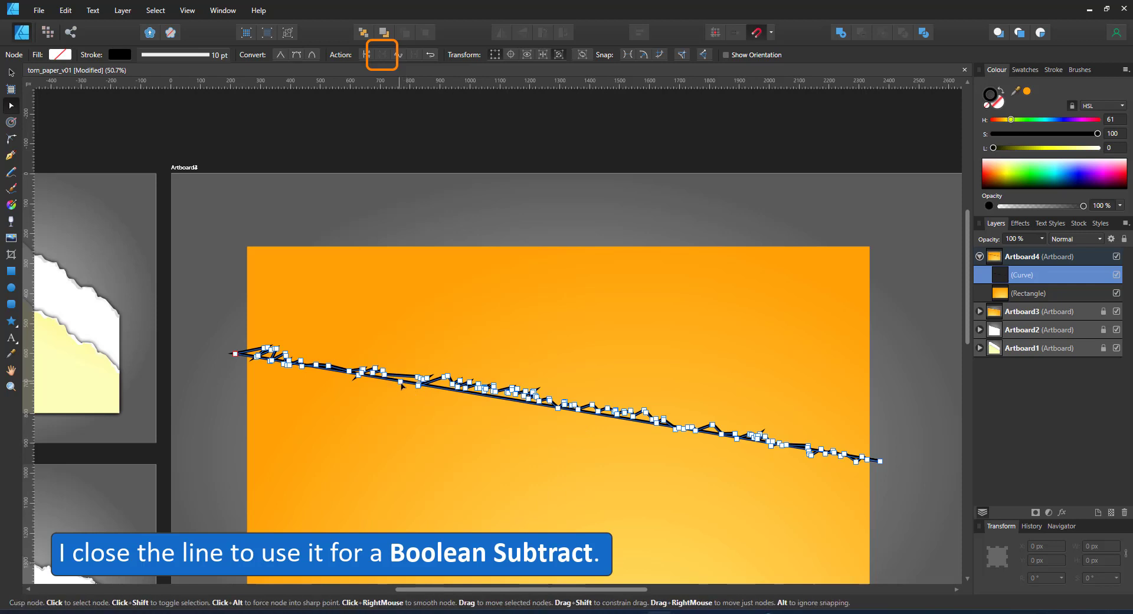
left_click_drag(401, 381, 232, 231)
left_click_drag(621, 372, 883, 233)
key("v")
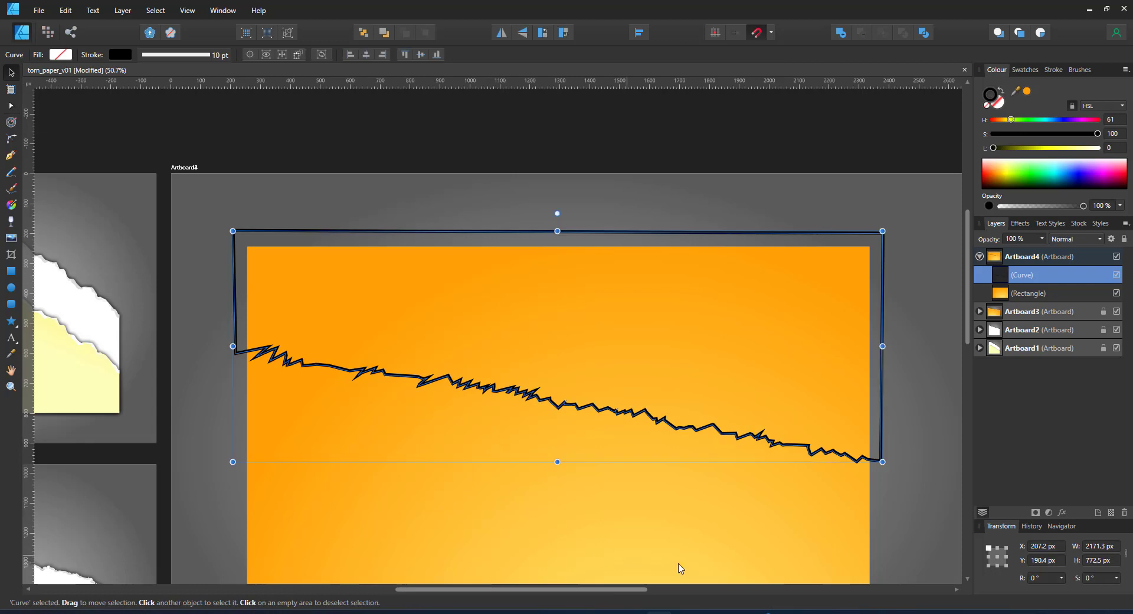
Step: Subtract the closed jagged shape from the orange rectangle to leave a torn upper edge
left_click(629, 553, "shift")
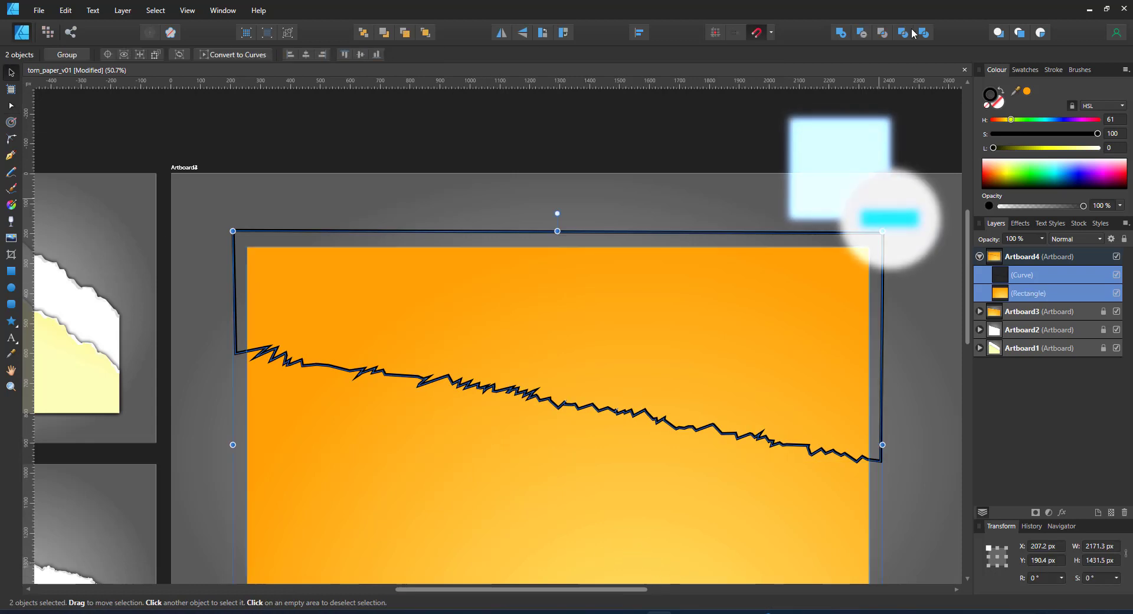
left_click(863, 35)
scroll(806, 227, "down", 1)
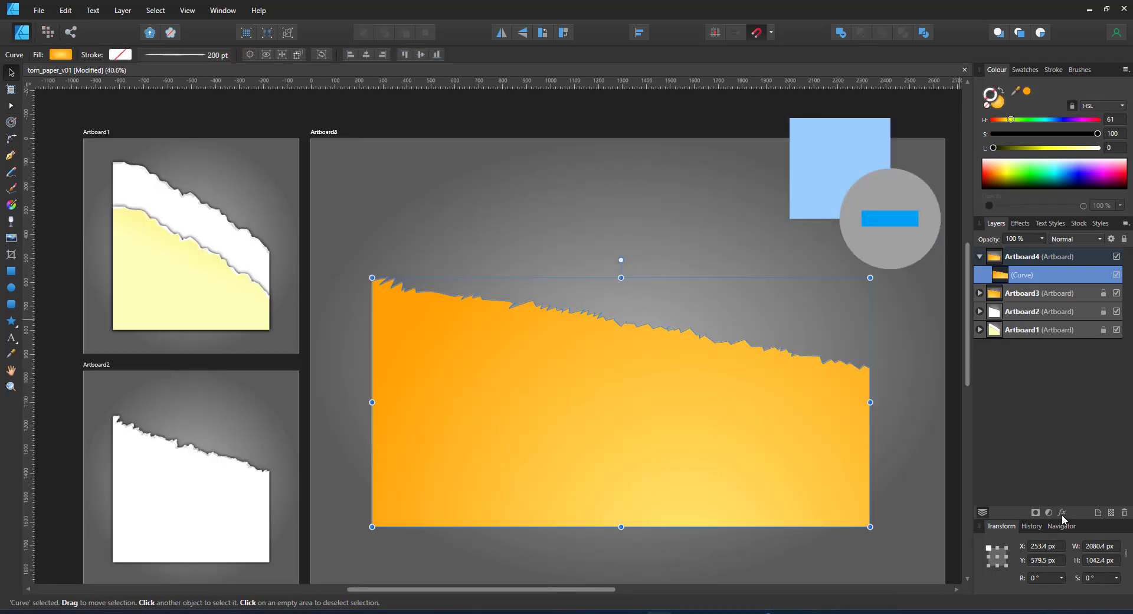
Step: Add an Outer Shadow to the torn shape with a radius of 22.7 px and an offset of 20.4 px
left_click(1063, 512)
left_click(395, 174)
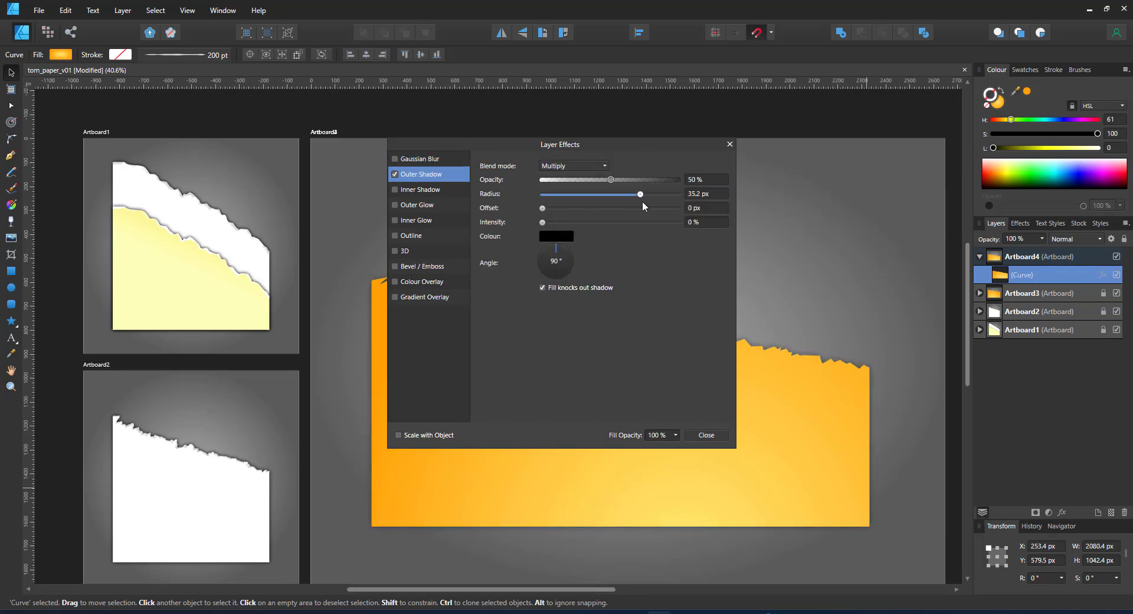
left_click_drag(644, 206, 573, 203)
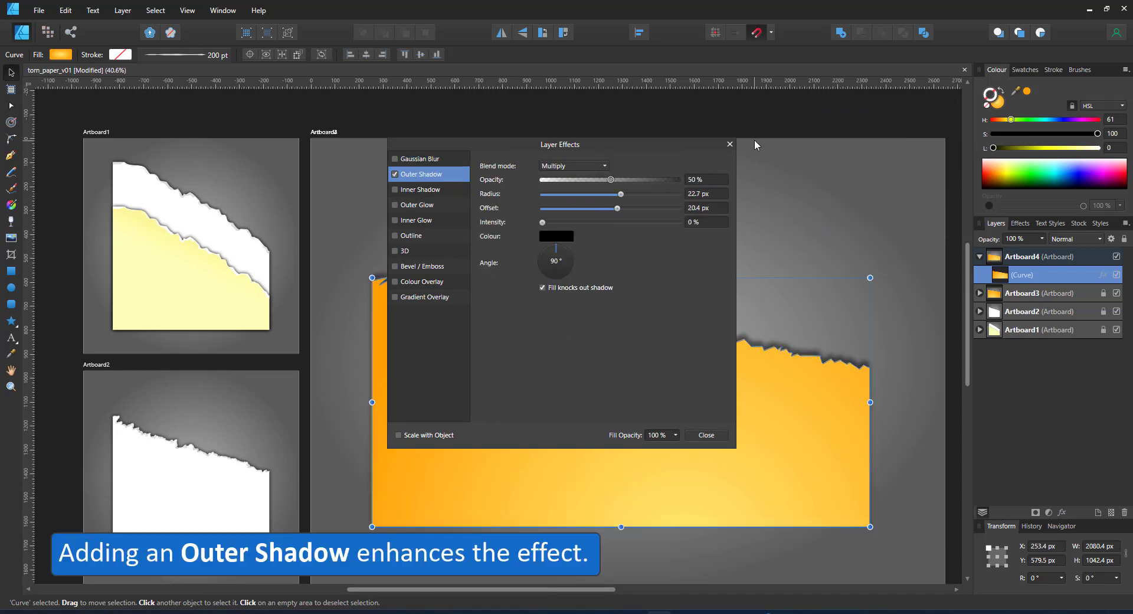
left_click(727, 143)
Step: Duplicate the torn shape and colour the upper copy white
scroll(621, 423, "up", 2)
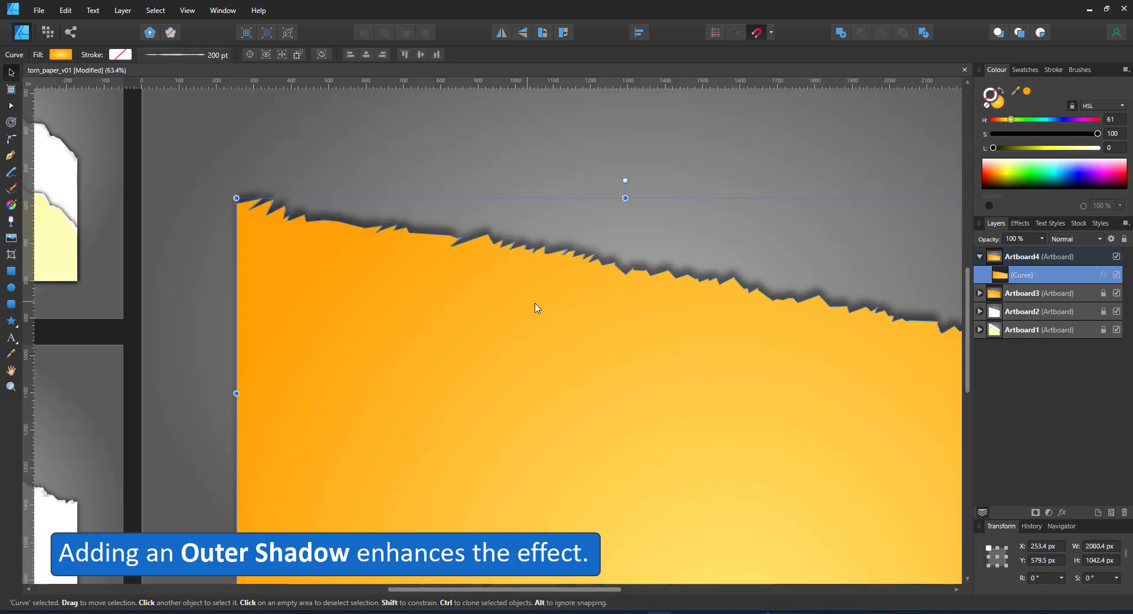
key("ctrl+j")
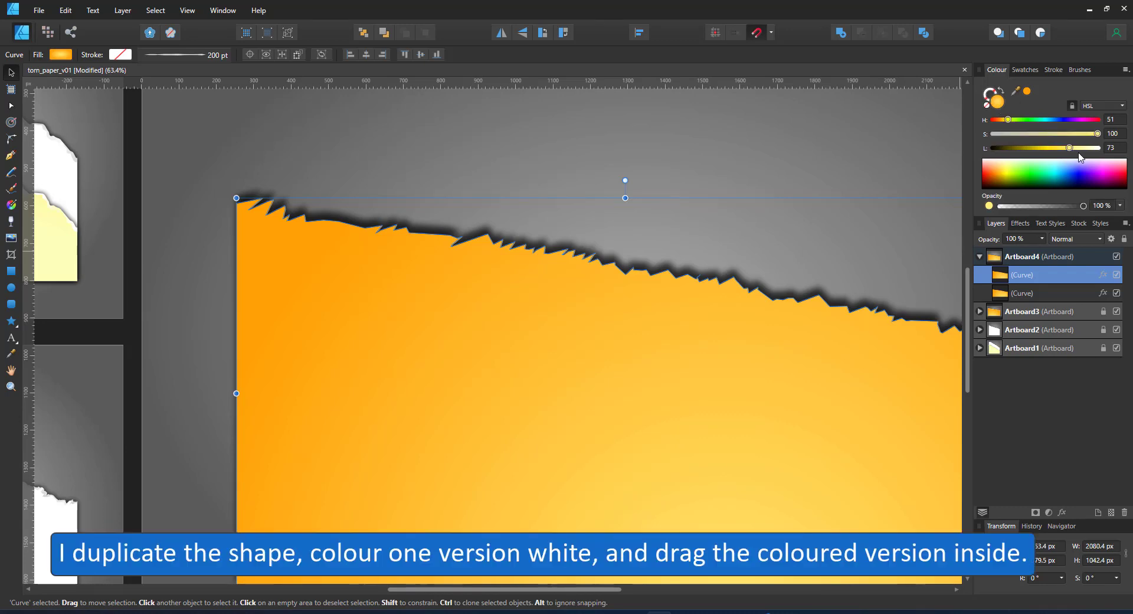
left_click_drag(1082, 148, 1099, 148)
Step: Check the orange copy's layer effects and nest it inside the white curve so the white shape clips it
left_click(1103, 294)
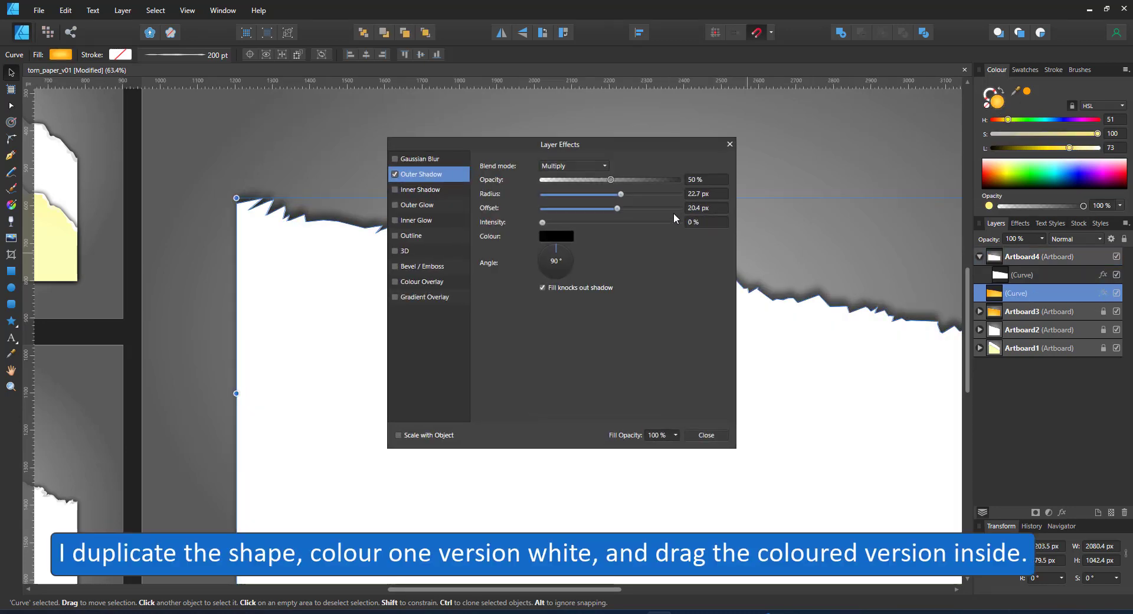
left_click(706, 435)
left_click_drag(1017, 294, 1024, 276)
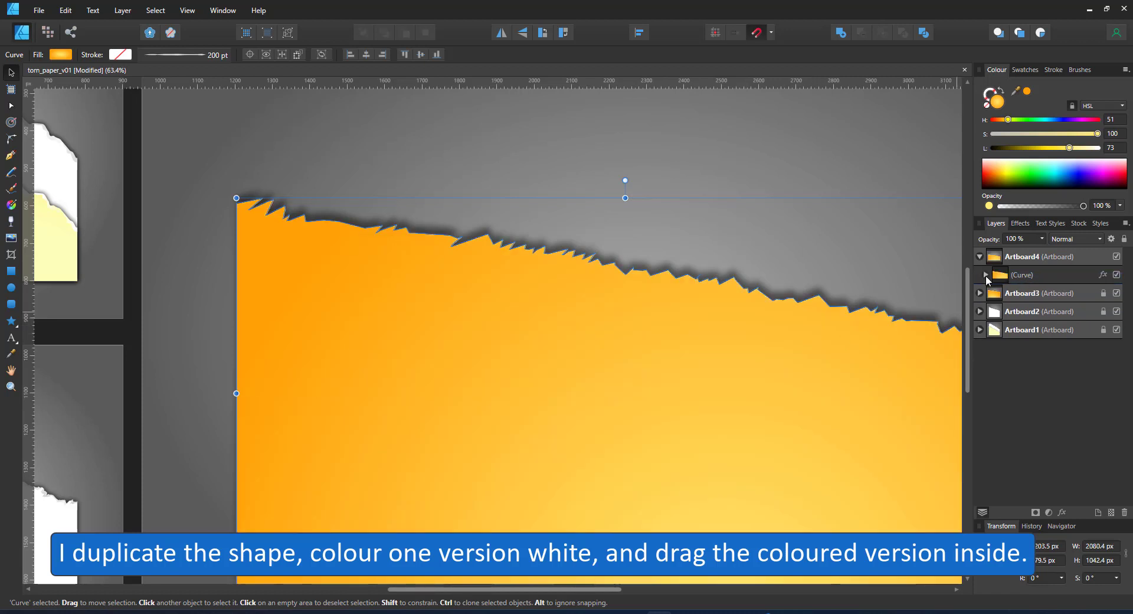
Step: Move the nested orange curve down inside the white curve to expose a white torn edge
left_click(987, 275)
left_click_drag(637, 403, 715, 416)
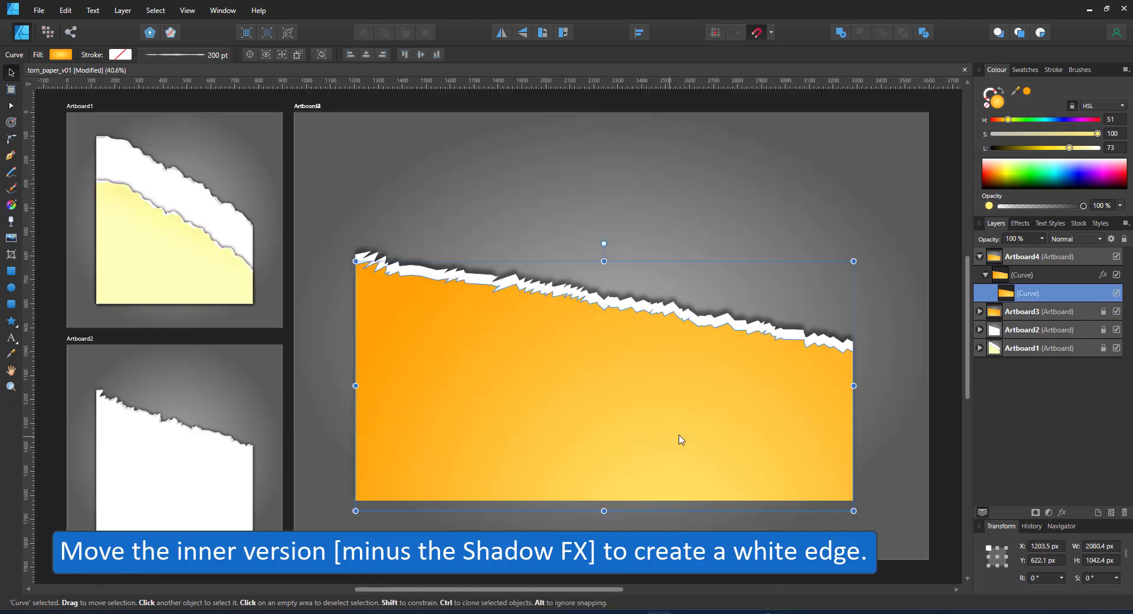
left_click(878, 468)
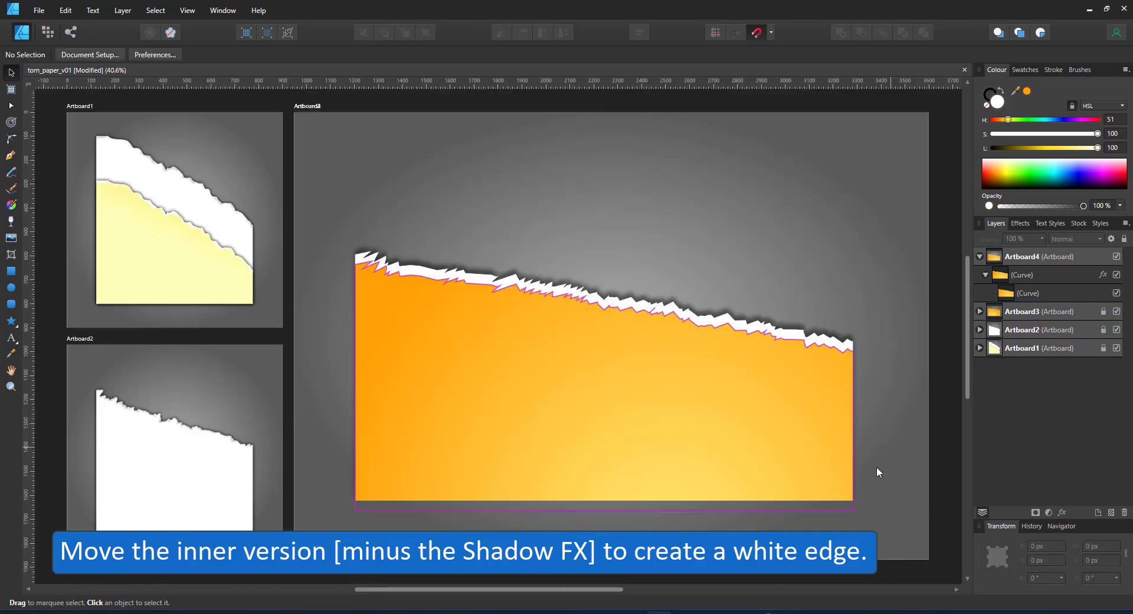
Step: Shear the nested orange curve so the white strip widens at the left end and narrows at the right
double_click(704, 389)
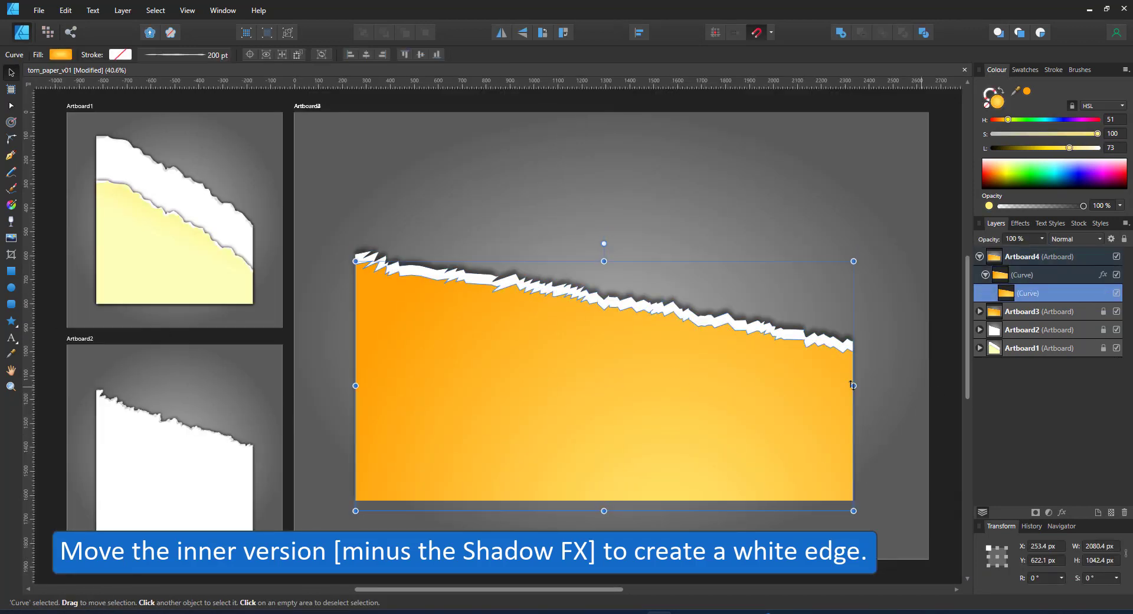
left_click_drag(863, 388, 863, 381)
left_click_drag(350, 386, 351, 394)
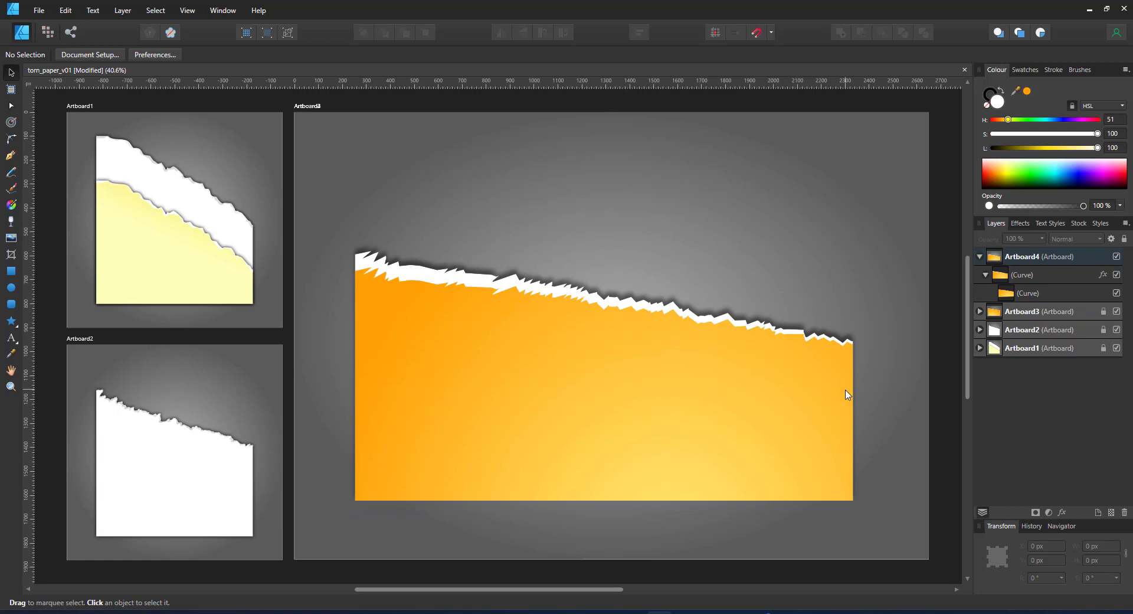
Step: Select the orange curve's jagged edge nodes in transform mode, skew them to the left and adjust their slope
left_click(642, 441)
key("a")
left_click_drag(319, 240, 856, 384)
left_click(496, 54)
left_click_drag(603, 260, 570, 260)
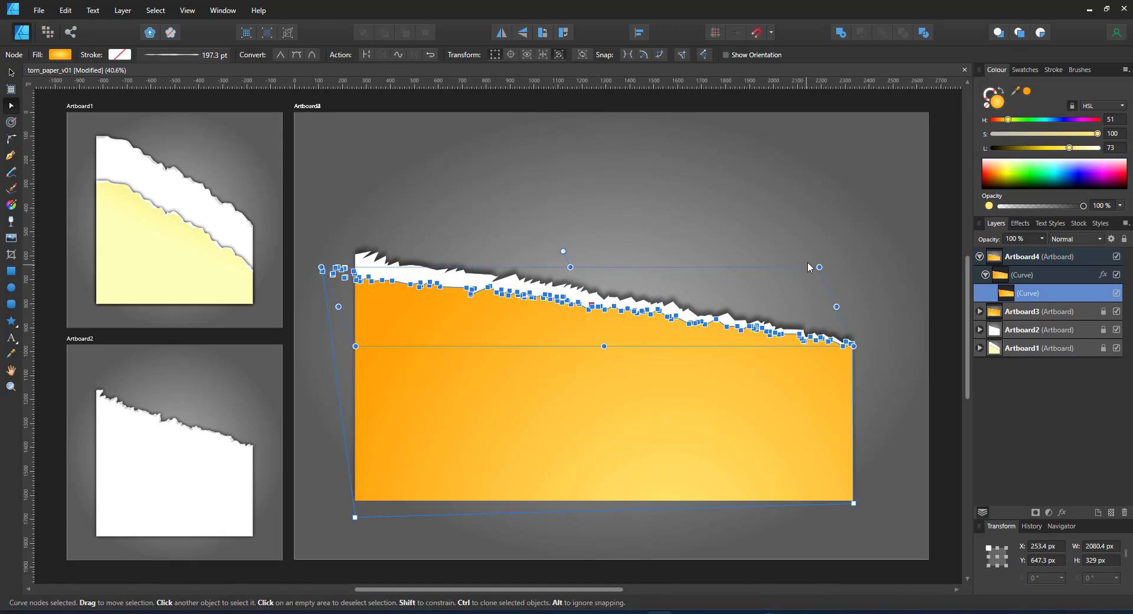
left_click_drag(825, 266, 828, 272)
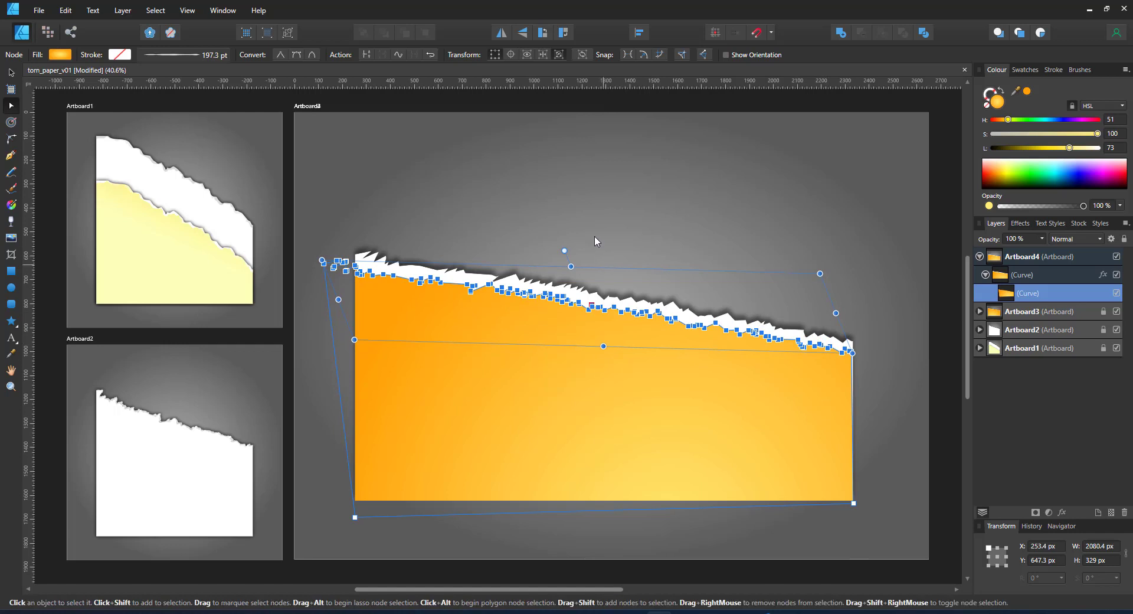
Step: Pull the orange curve's upper right corner node outward past the paper's right edge
left_click(827, 437)
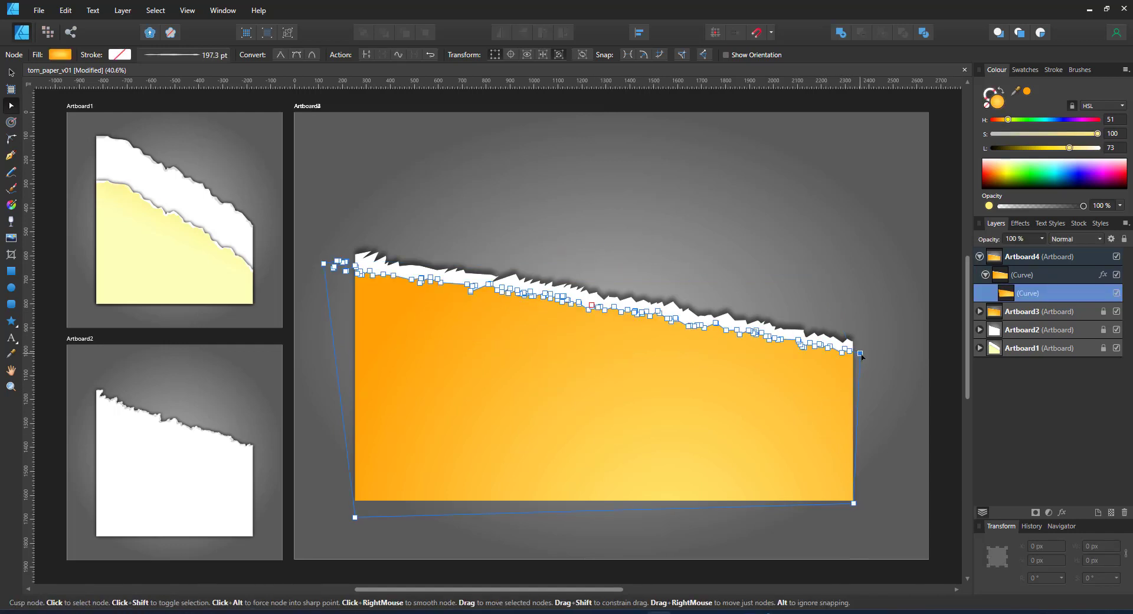
left_click(849, 326)
left_click(768, 381)
left_click_drag(335, 255, 726, 349)
Step: Flip the nested orange curve horizontally and shear its jagged edge nodes to follow the white edge's slope
left_click(11, 72)
left_click(501, 32)
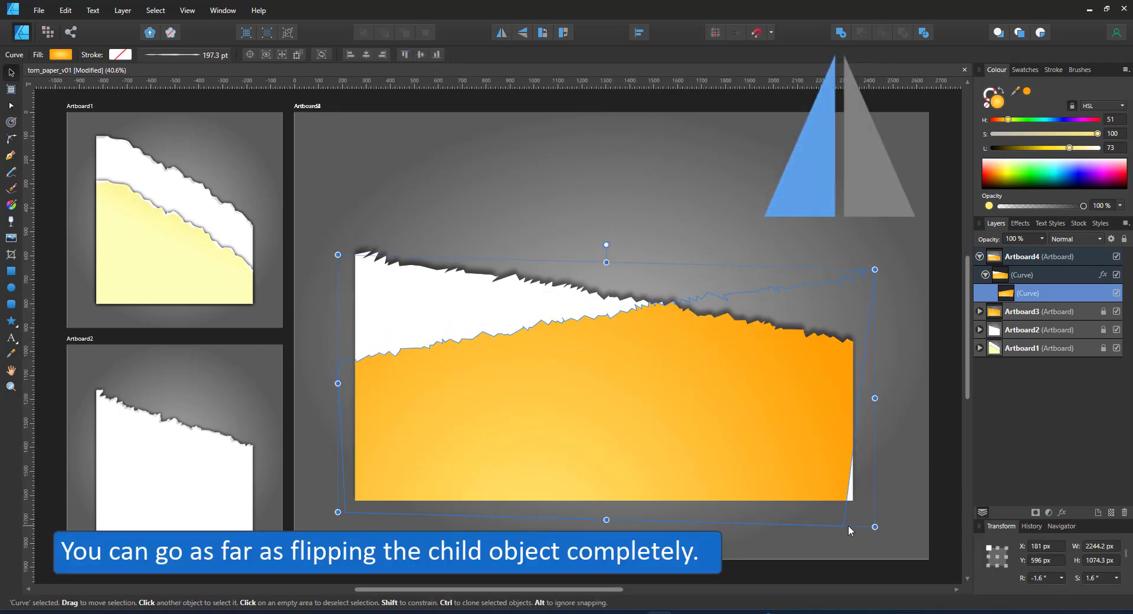
key("a")
left_click_drag(880, 243, 337, 411)
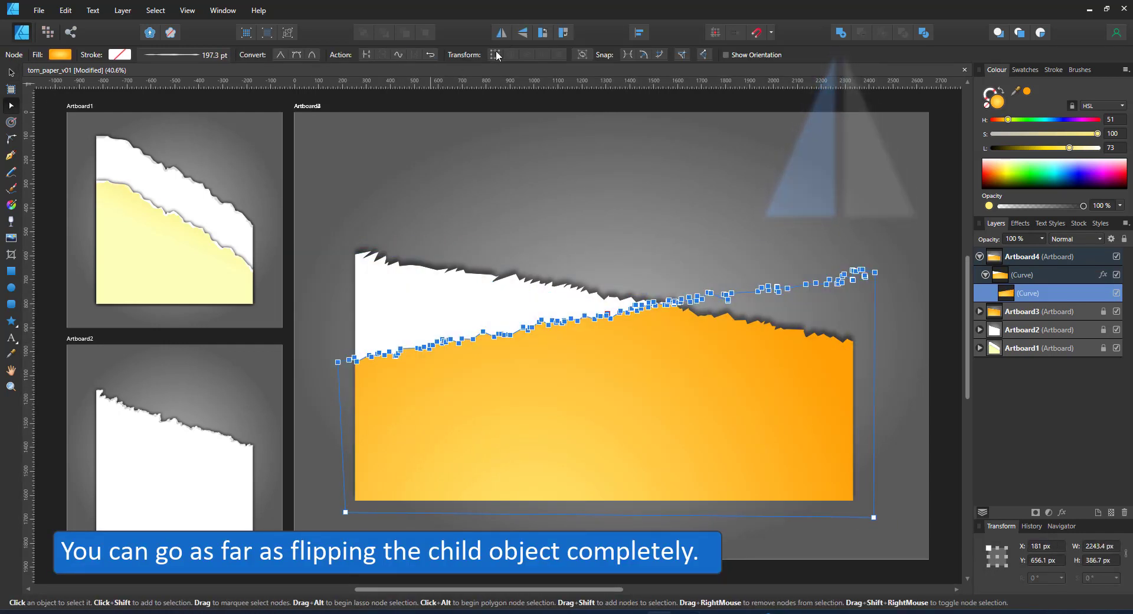
left_click_drag(880, 315, 880, 396)
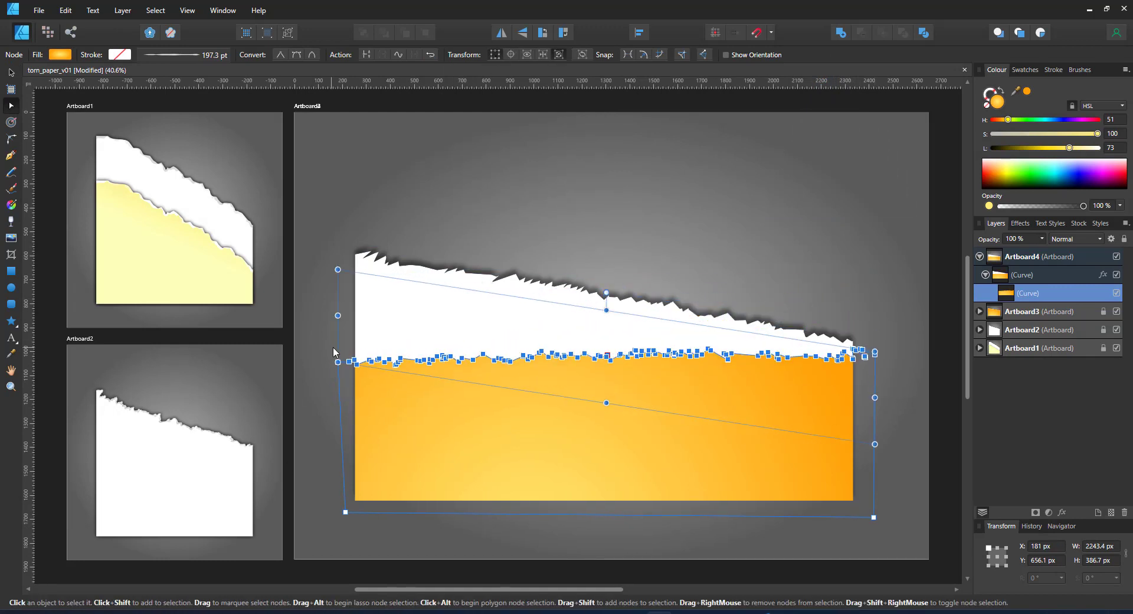
left_click_drag(328, 315, 312, 214)
left_click(707, 503)
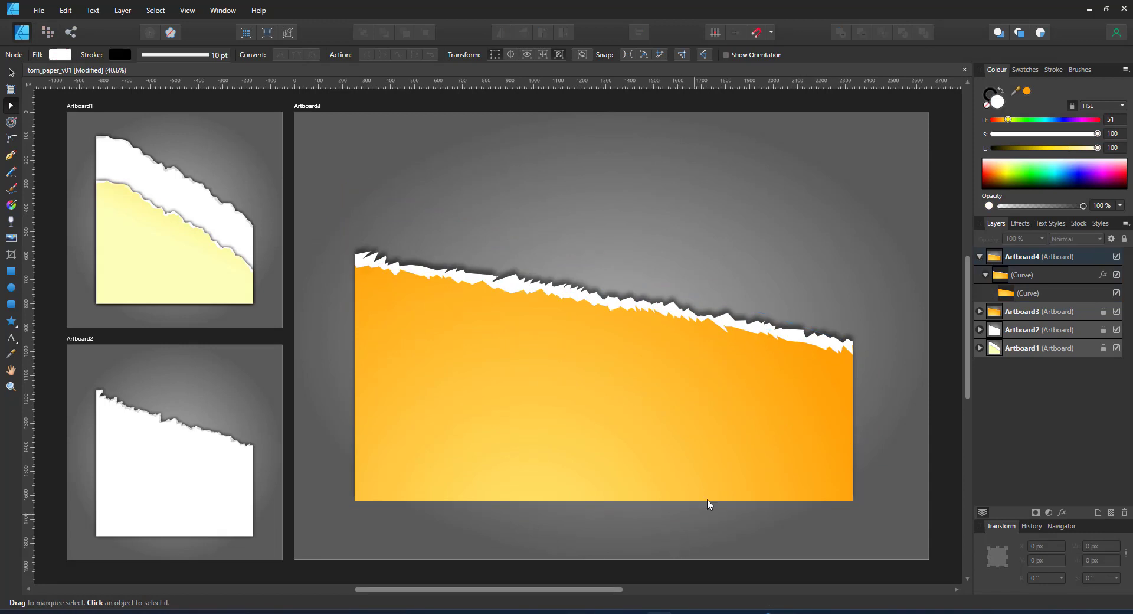
Step: Level the orange curve's jagged edge nodes and skew them to the right for a consistent tilt
left_click(683, 356)
left_click_drag(304, 206, 959, 419)
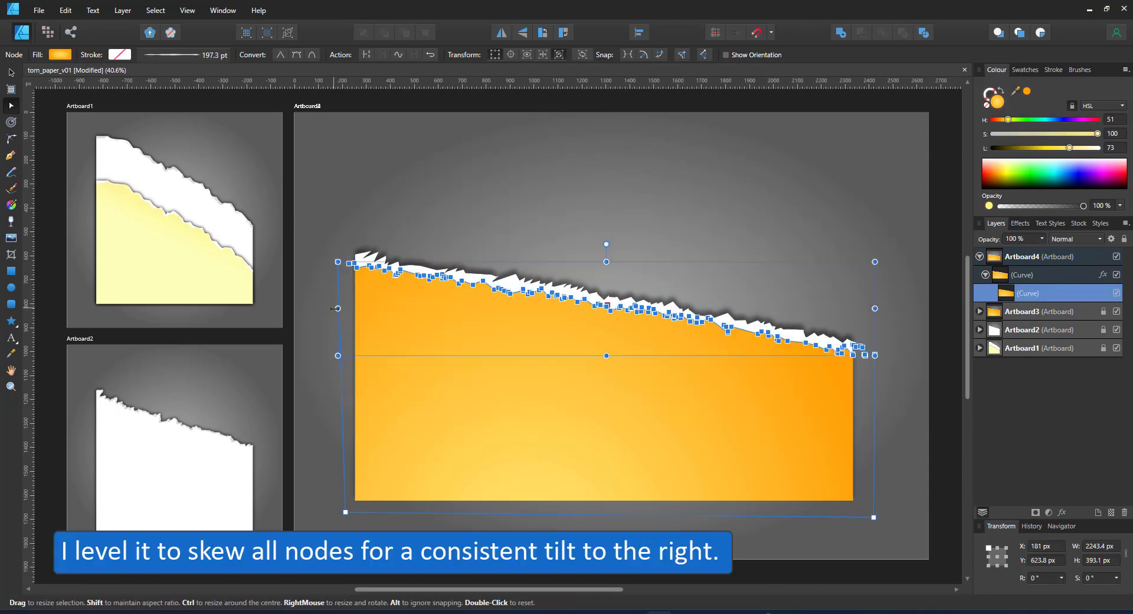
left_click_drag(337, 309, 338, 384)
left_click_drag(324, 311, 628, 335)
Step: Shift the levelled edge nodes left to cover the paper's left side and shear them back to the white edge's slope
left_click_drag(319, 271, 919, 392)
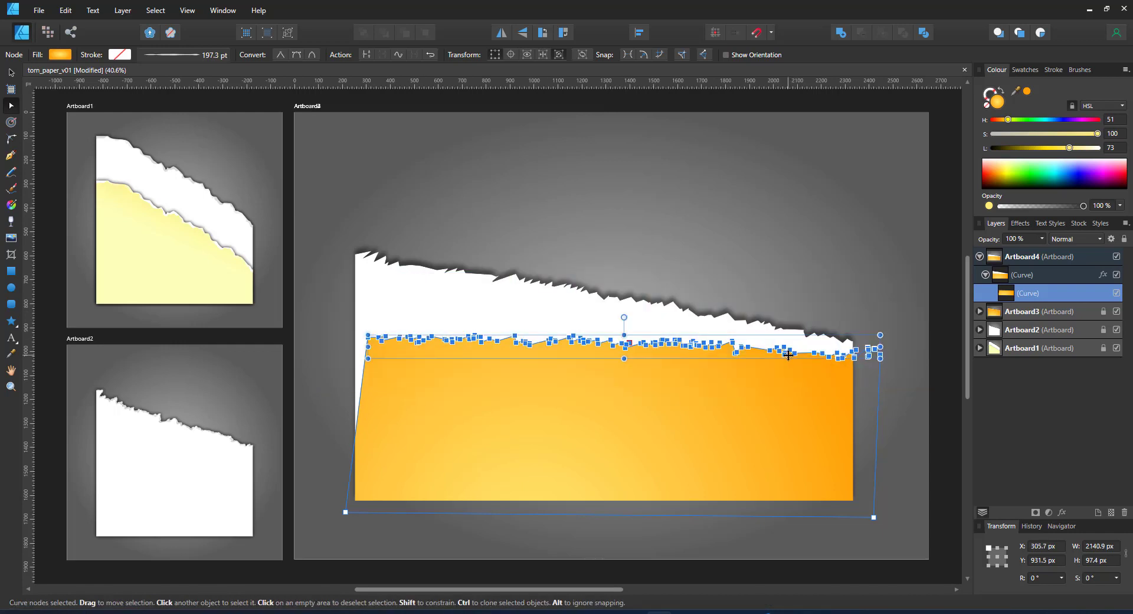
left_click_drag(789, 354, 767, 353)
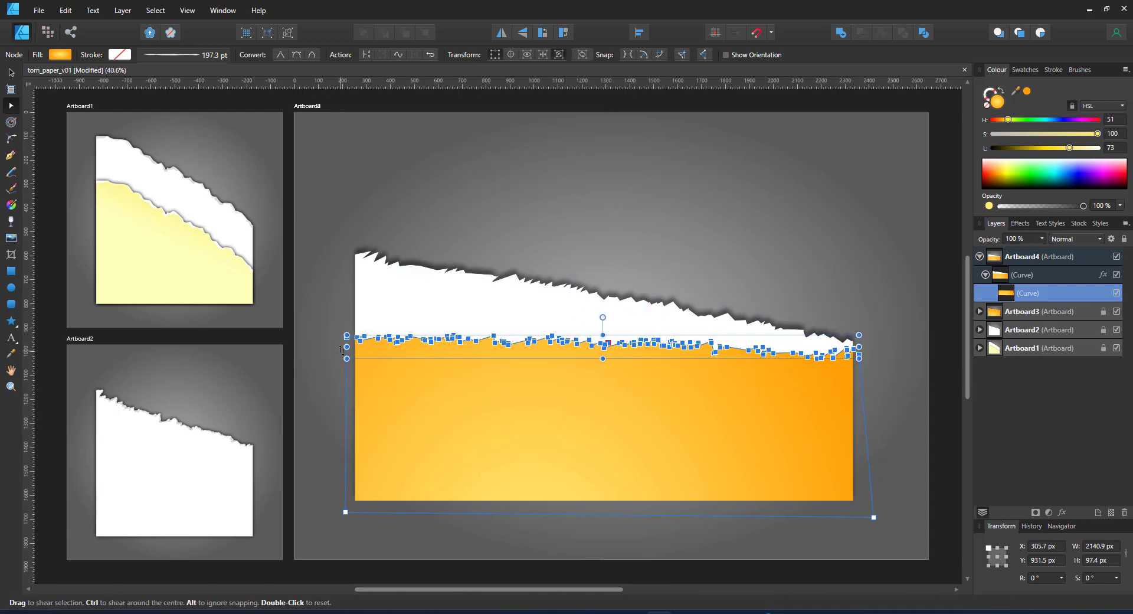
left_click_drag(340, 345, 328, 268)
left_click(316, 275)
Step: Move individual nodes to soften a deep valley and two neighbouring peaks right of the orange edge's middle
scroll(685, 366, "up", 2)
scroll(717, 396, "up", 8)
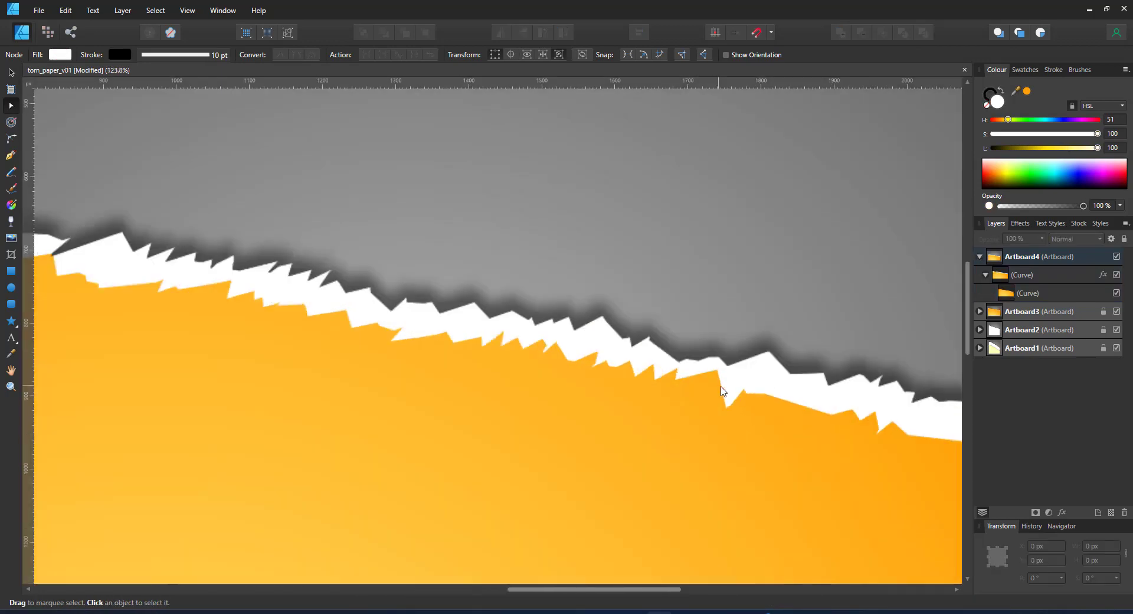
left_click(740, 414)
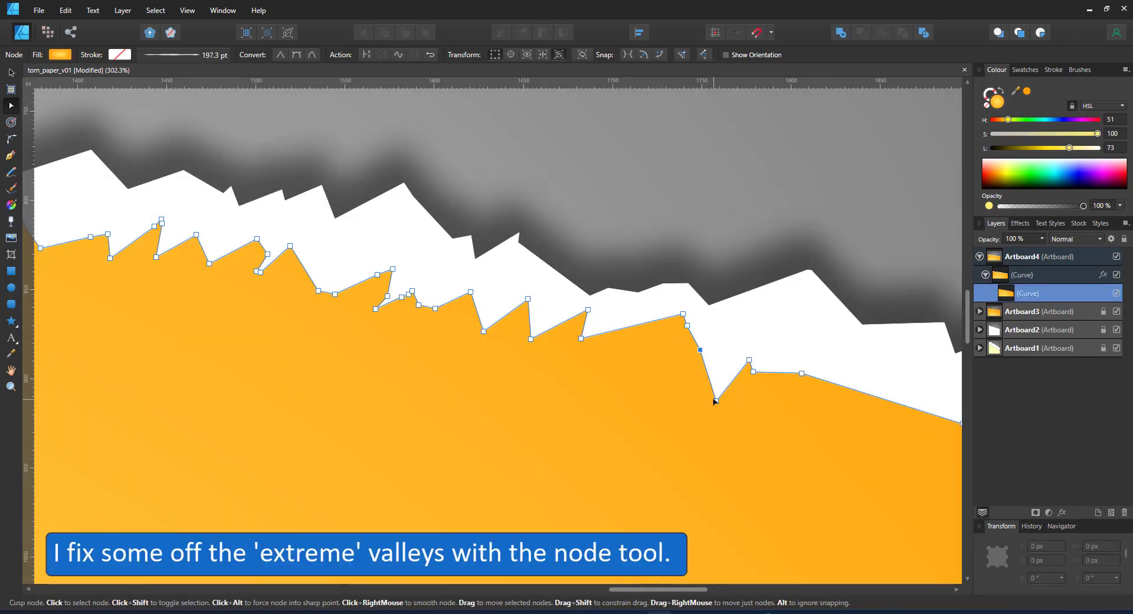
left_click_drag(716, 401, 720, 358)
left_click_drag(528, 300, 515, 316)
left_click_drag(588, 310, 573, 324)
Step: Reposition nodes at an extreme valley near the middle and at a spike near the left end of the orange edge
left_click_drag(413, 380, 957, 434)
scroll(956, 434, "down", 1)
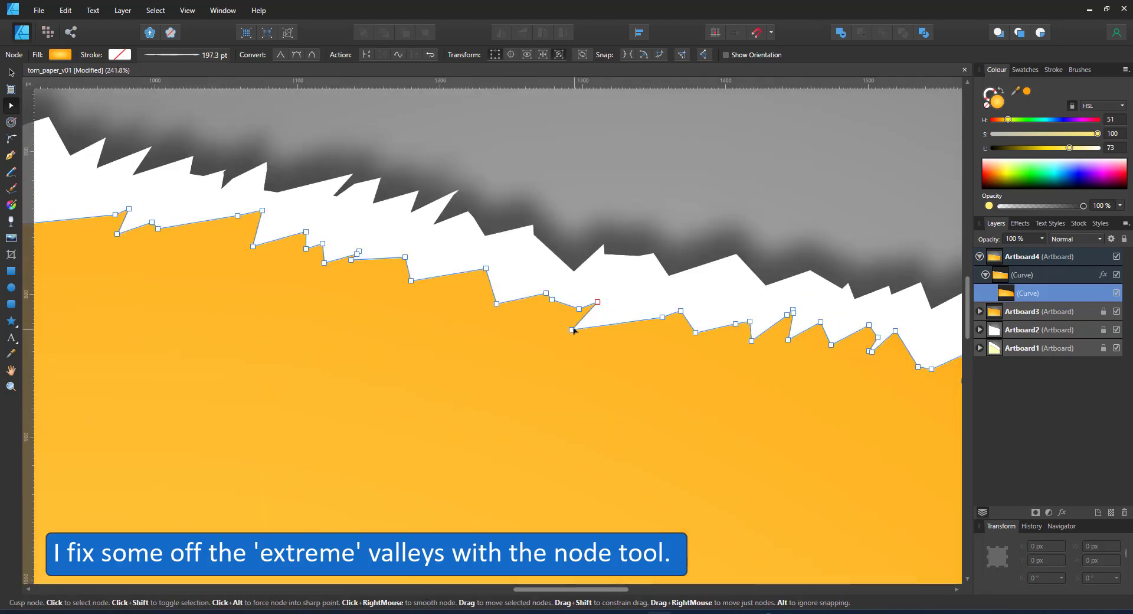
left_click_drag(573, 329, 631, 329)
left_click_drag(124, 319, 663, 425)
left_click_drag(157, 336, 663, 425)
scroll(663, 425, "up", 1)
left_click_drag(321, 239, 294, 262)
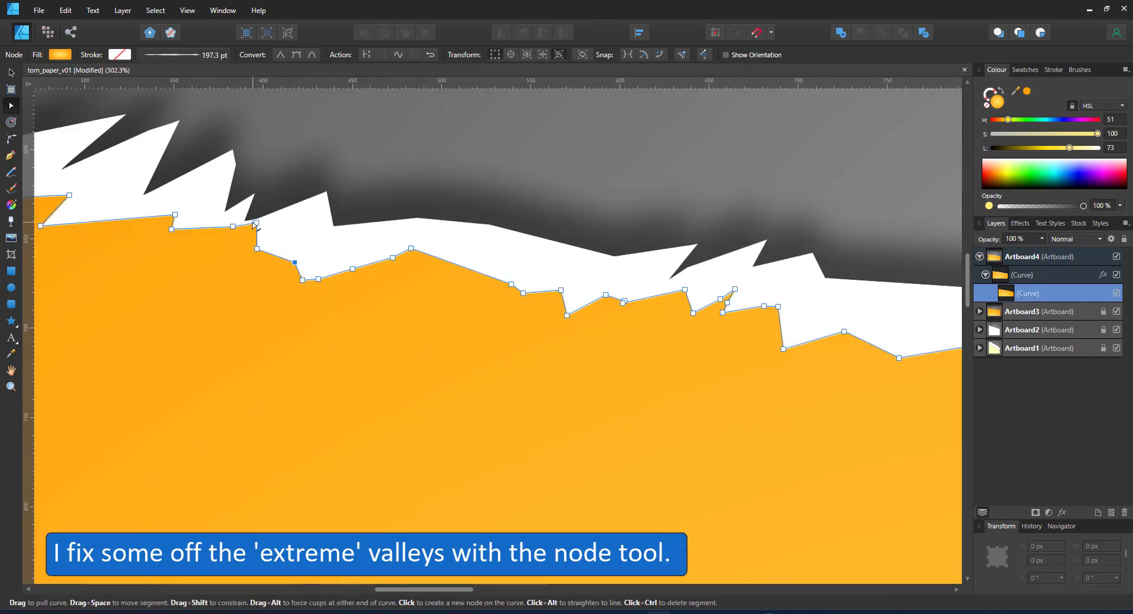
scroll(506, 391, "down", 9)
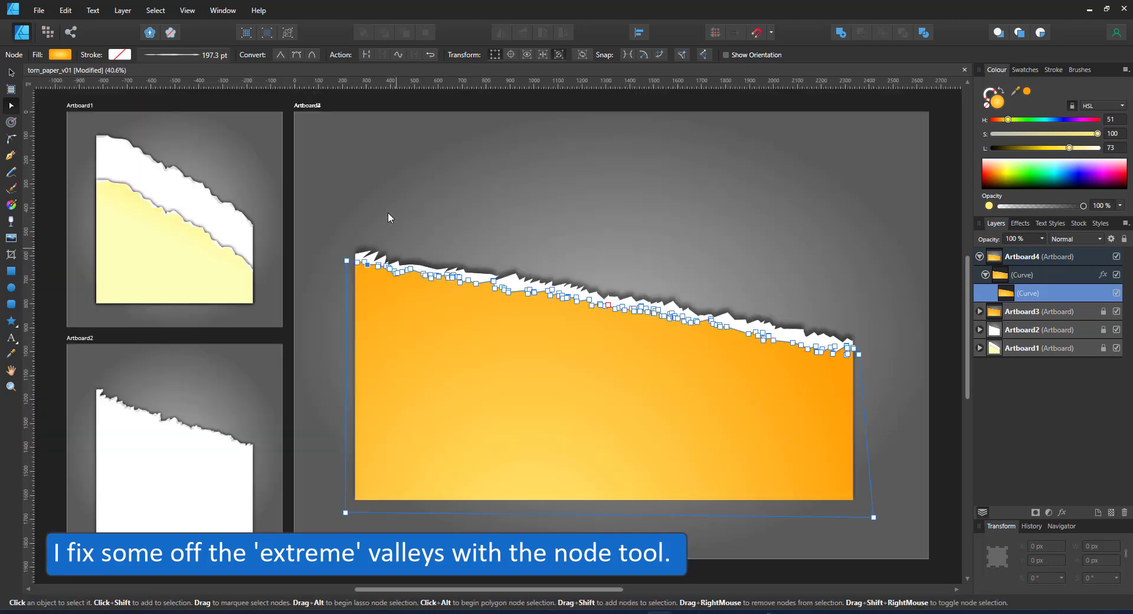
Step: Convert the orange edge's nodes to smooth and refine a node toward its right end
left_click_drag(387, 214, 808, 375)
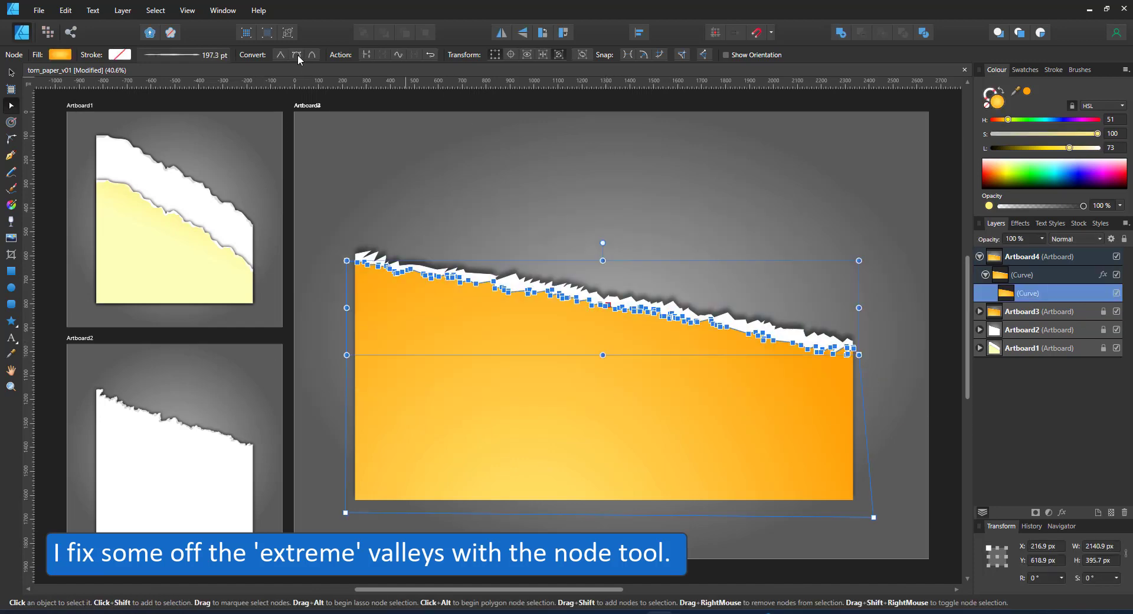
left_click(564, 508)
scroll(822, 359, "up", 5)
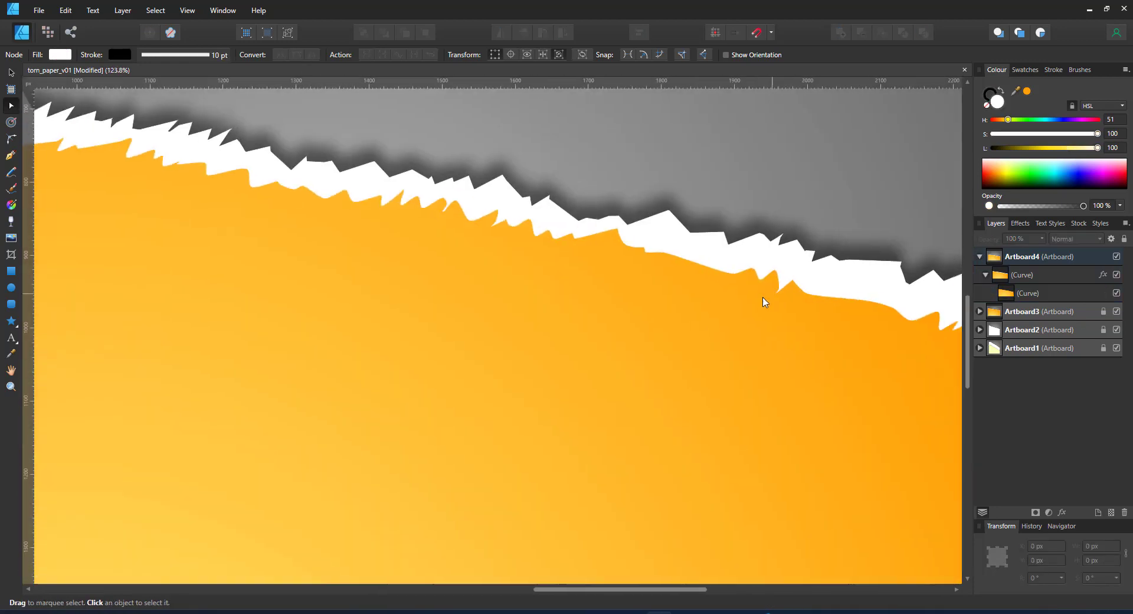
left_click_drag(551, 243, 725, 325)
left_click(706, 391)
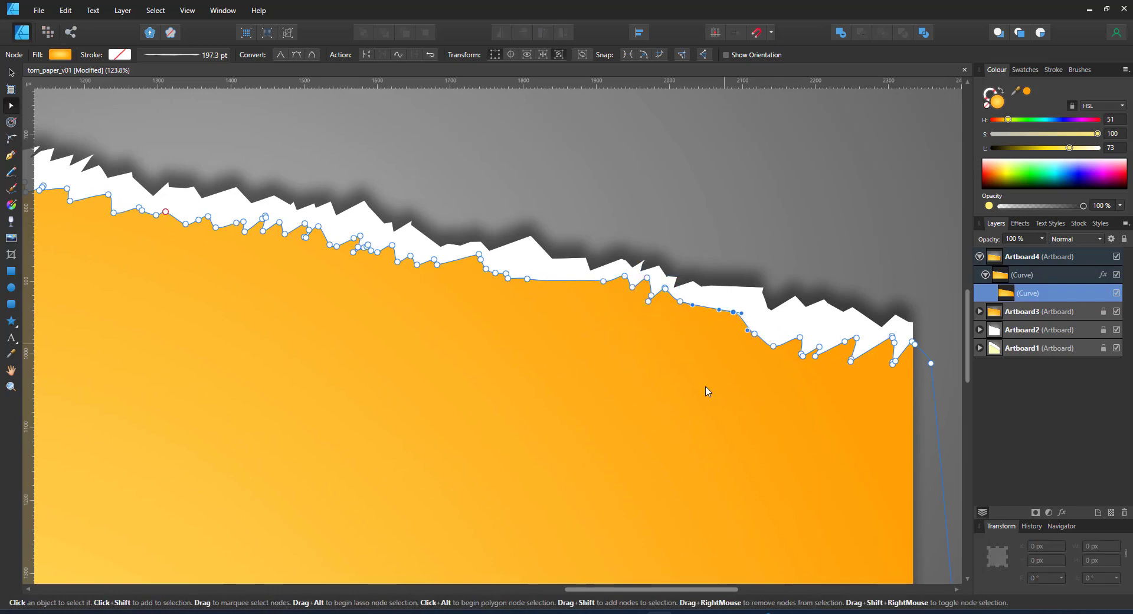
scroll(701, 463, "down", 9)
left_click(727, 479)
Step: Pull in the peak nodes at the left end of the white curve's torn edge to soften its spikes
scroll(622, 507, "up", 2)
scroll(496, 396, "up", 11)
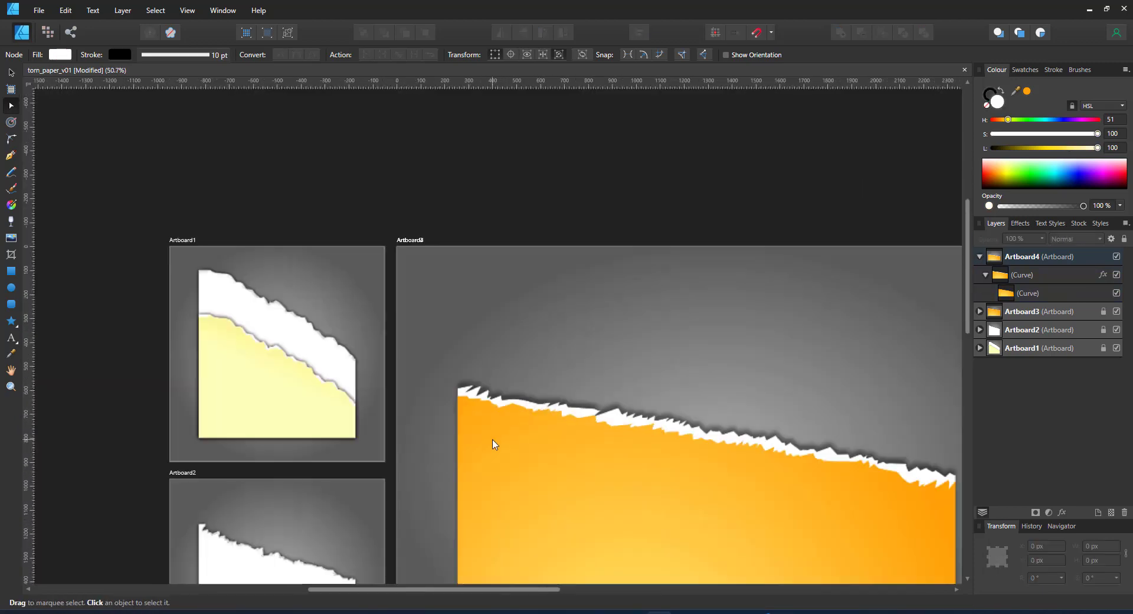
left_click(497, 331)
left_click_drag(520, 266, 449, 276)
left_click_drag(573, 271, 521, 317)
left_click_drag(542, 281, 507, 299)
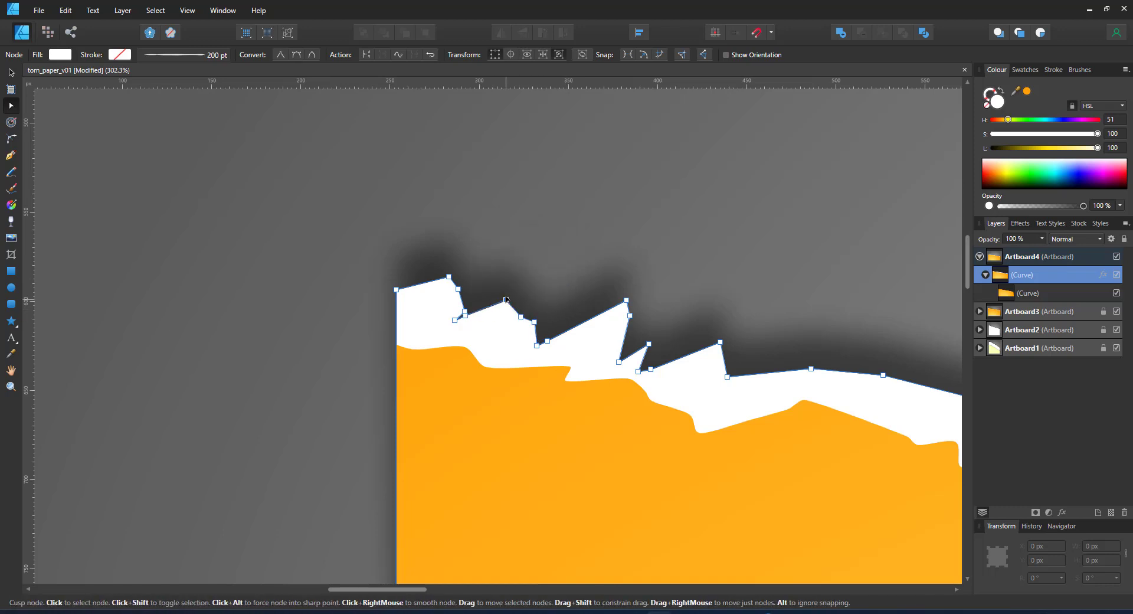
left_click_drag(626, 300, 593, 320)
left_click_drag(630, 315, 611, 329)
scroll(561, 313, "down", 13)
left_click(553, 426)
key("ctrl+0")
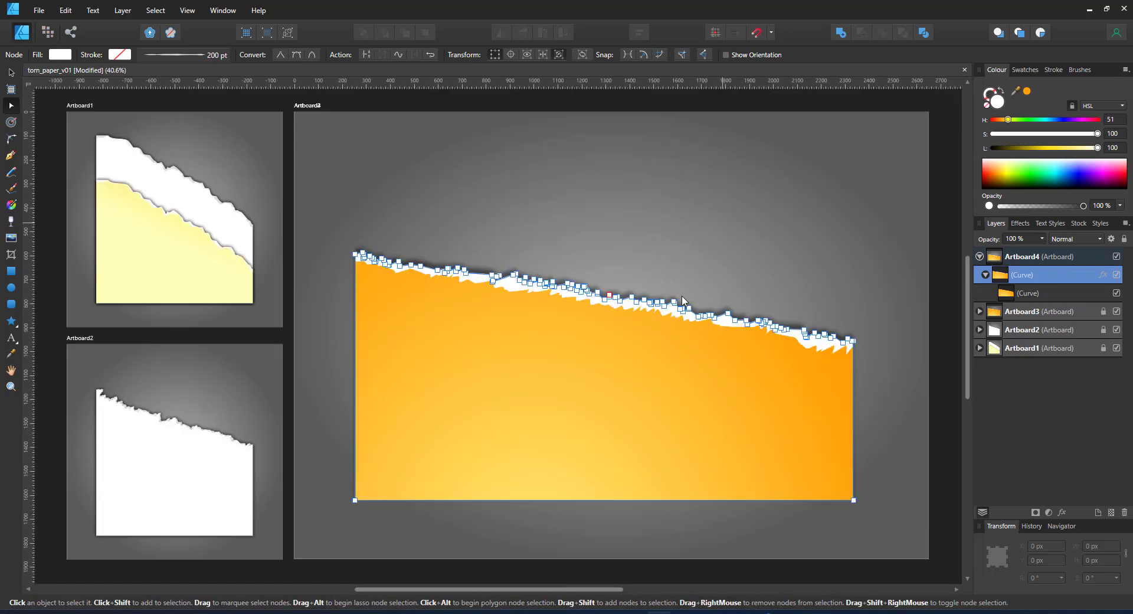
key("v")
left_click(335, 247)
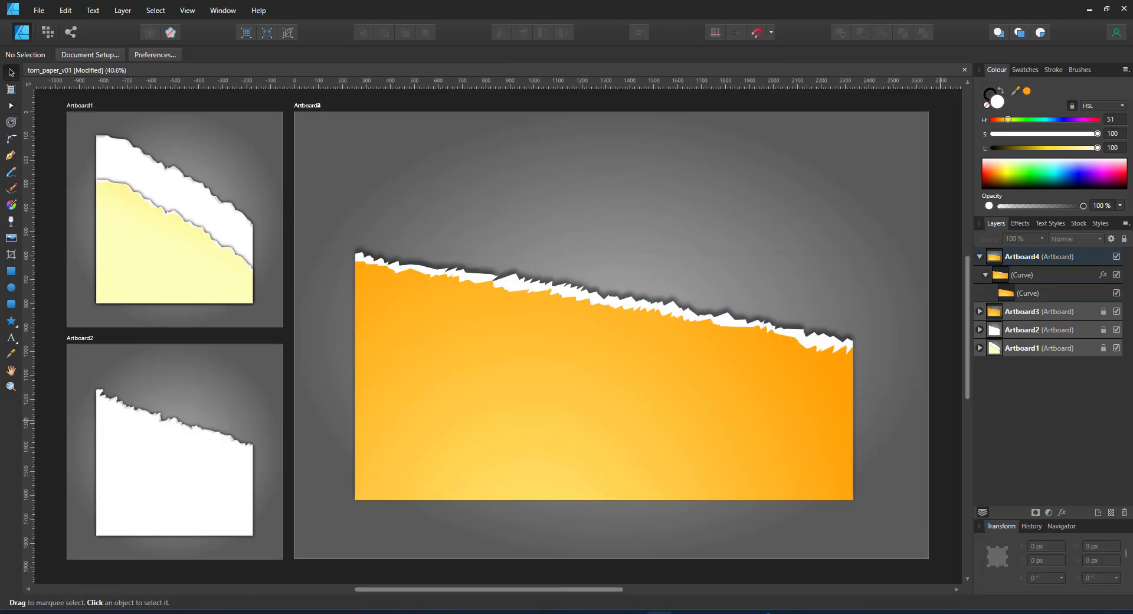
Step: Duplicate Artboard4 with the original hidden, and delete the torn paper from the copy
left_click(1071, 260)
key("ctrl+j")
left_click(980, 275)
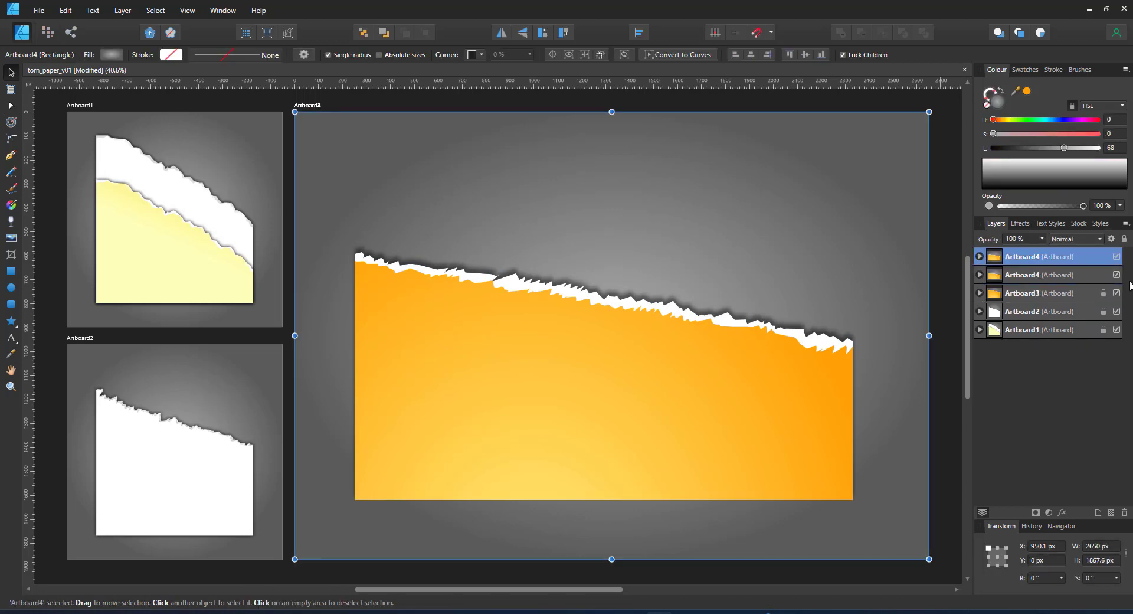
left_click(817, 372)
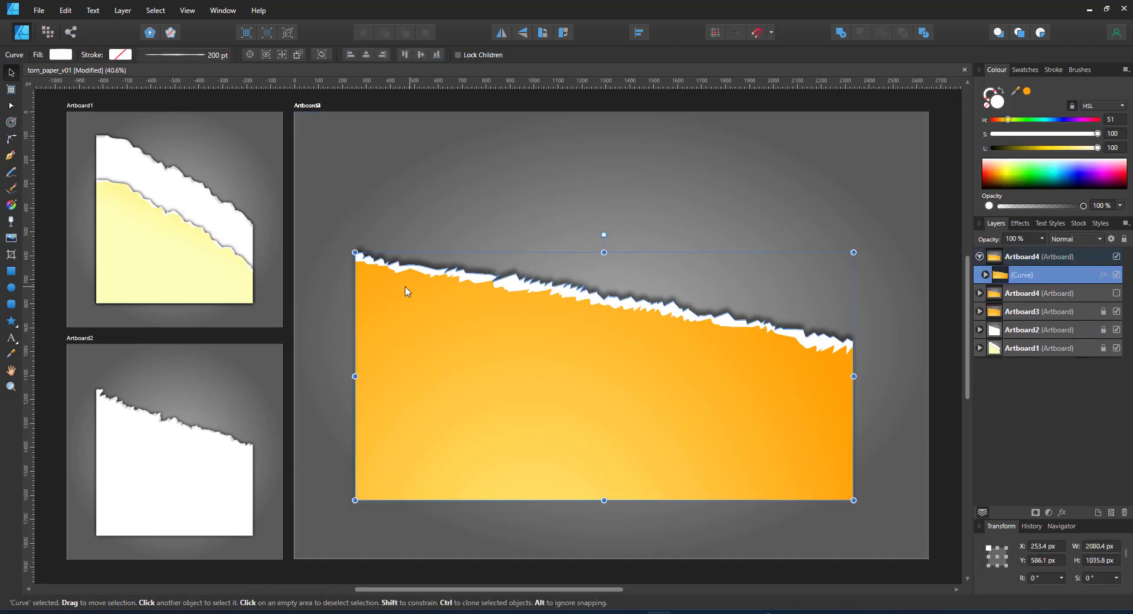
key("Delete")
Step: Draw a jagged Pencil line across the lower part of the orange rectangle, using Sculpt to continue the same line
left_click(10, 275)
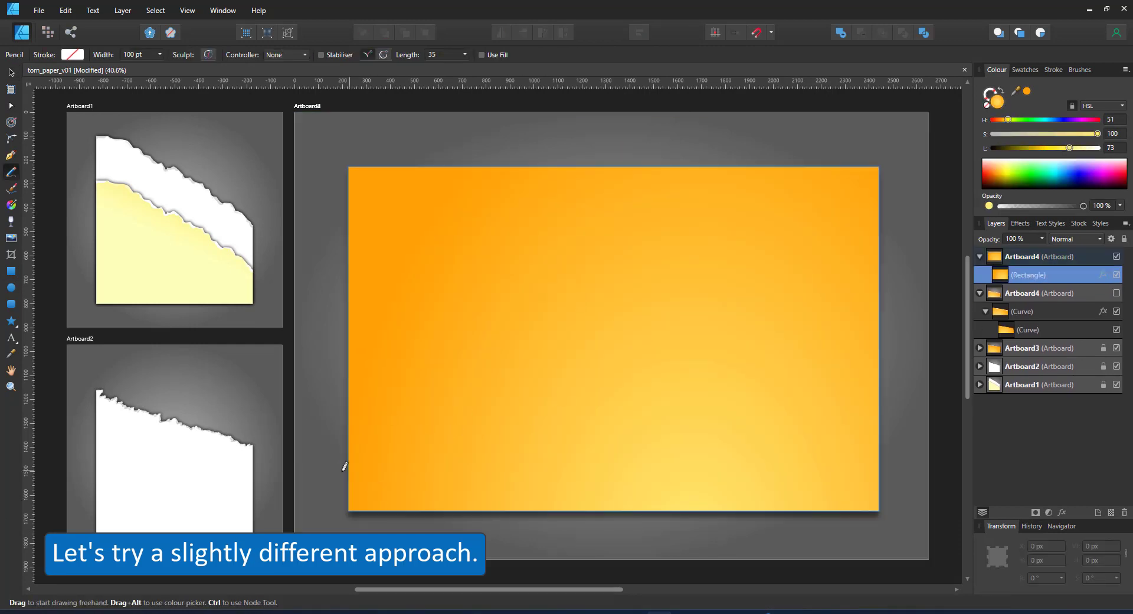
left_click_drag(509, 419, 554, 437)
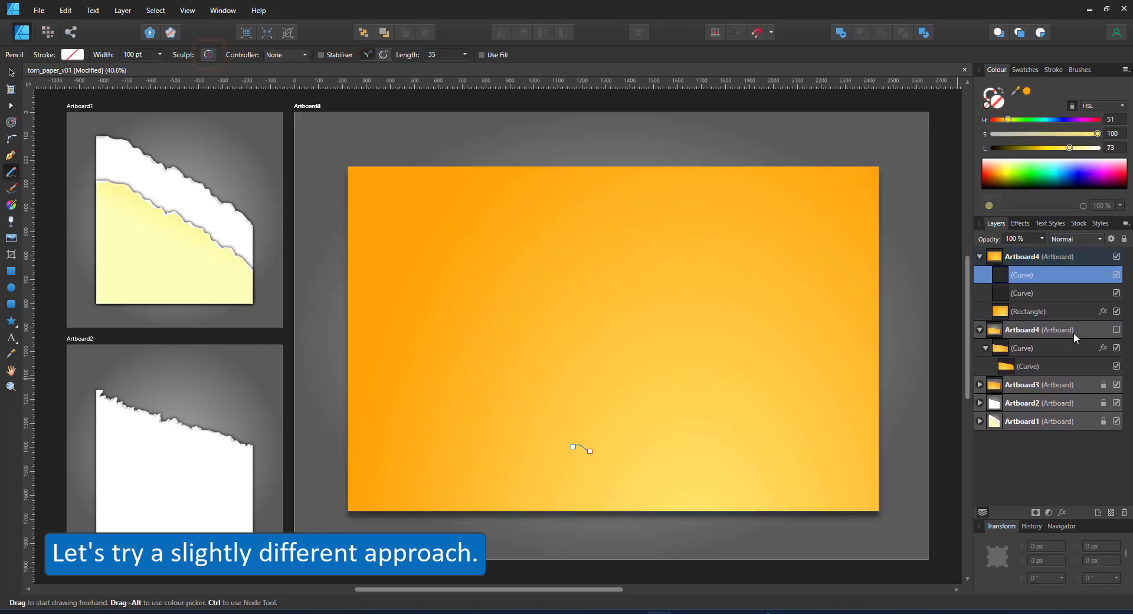
key("ctrl+z")
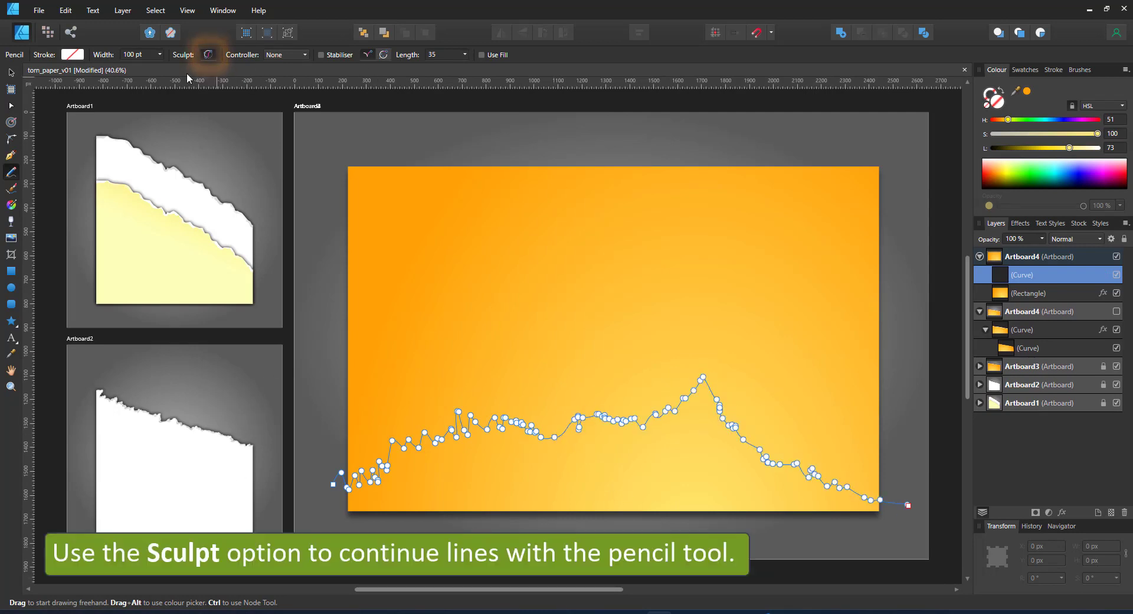
Step: Close the jagged line with two corner nodes below the orange rectangle and make its nodes sharp
key("a")
left_click(384, 56)
left_click(462, 490)
left_click_drag(462, 489, 319, 531)
left_click(872, 508)
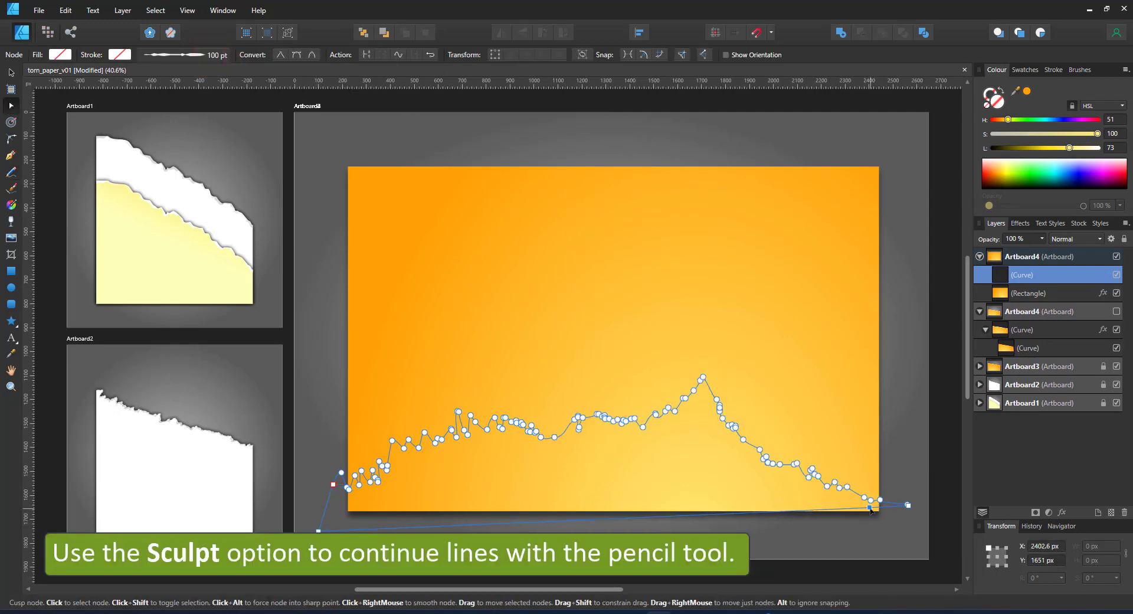
left_click_drag(871, 507, 912, 528)
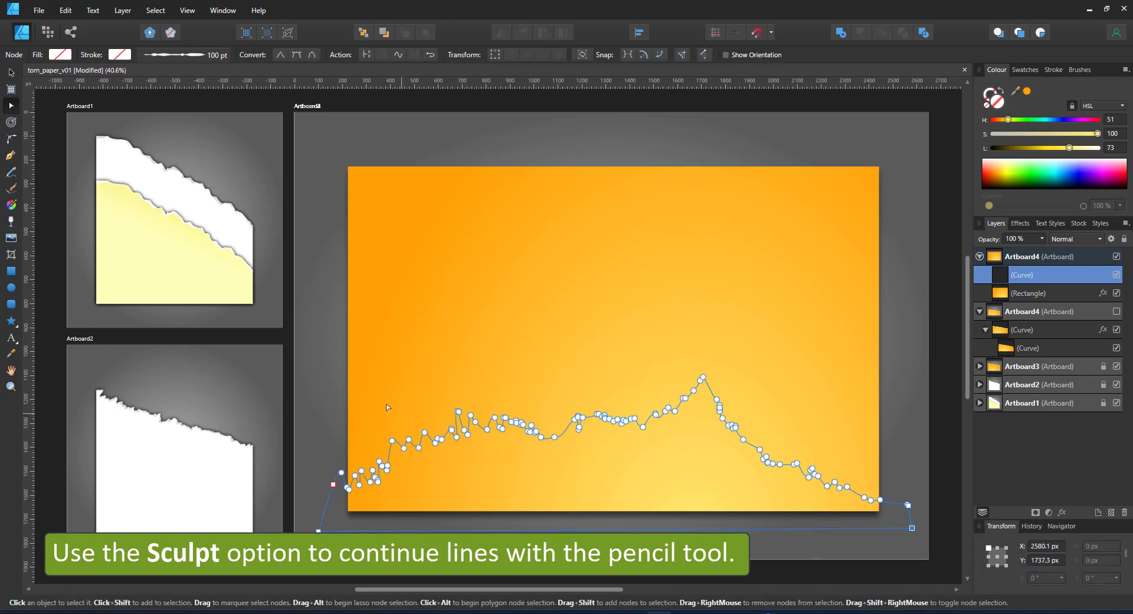
left_click_drag(324, 302, 915, 531)
left_click_drag(324, 323, 470, 408)
Step: Subtract the closed jagged curve from the orange rectangle to cut its torn lower edge
left_click(604, 428)
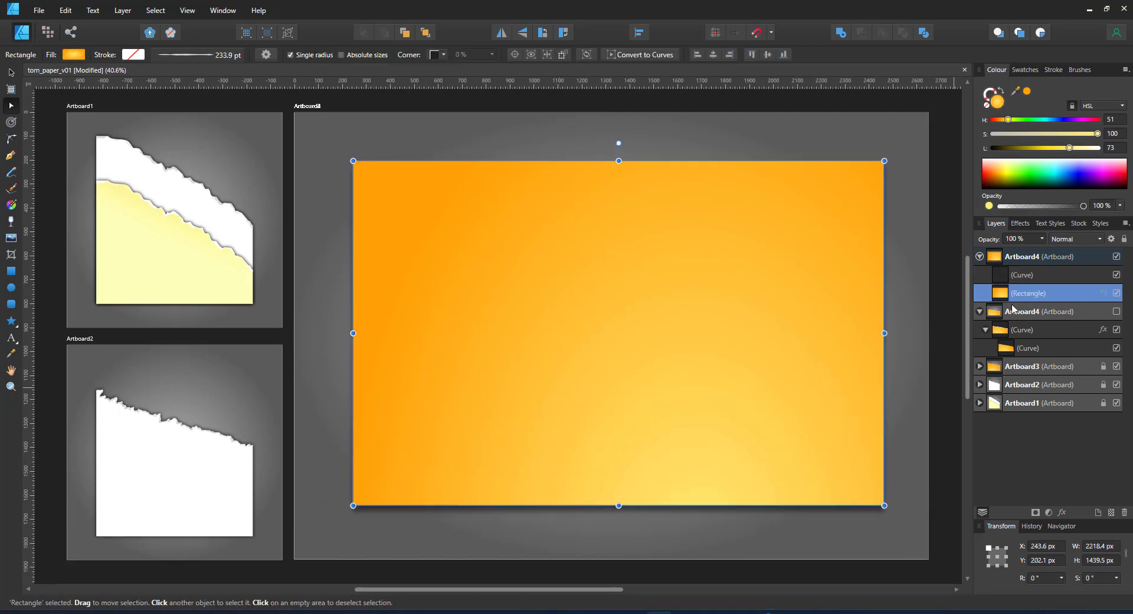
left_click(1027, 274, "shift")
key("a")
left_click(10, 72)
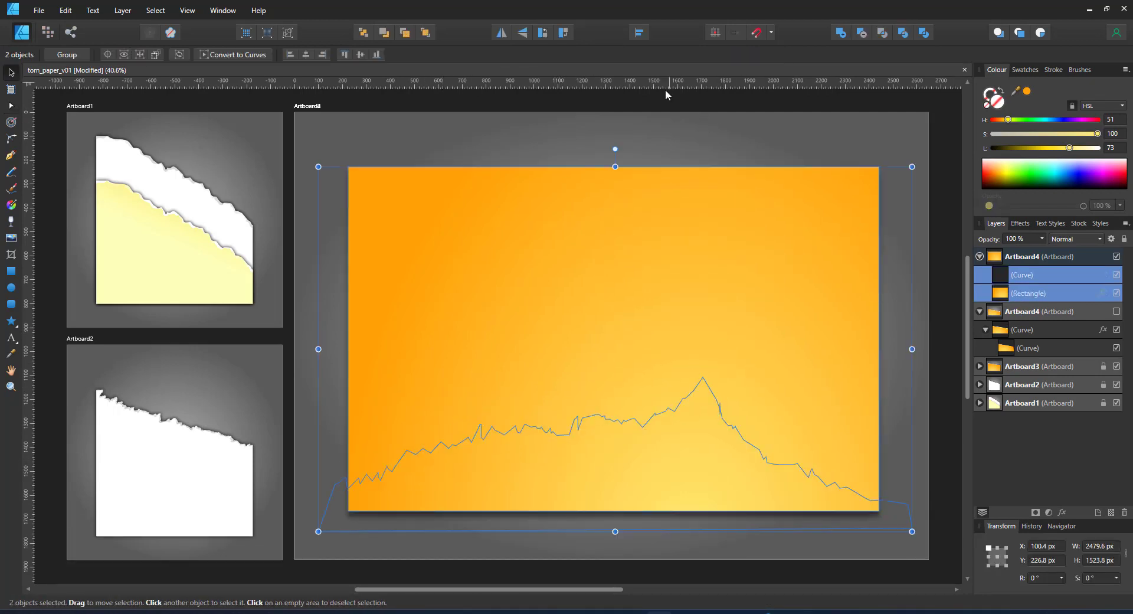
left_click(860, 35)
scroll(720, 475, "up", 5)
key("a")
scroll(698, 405, "up", 5)
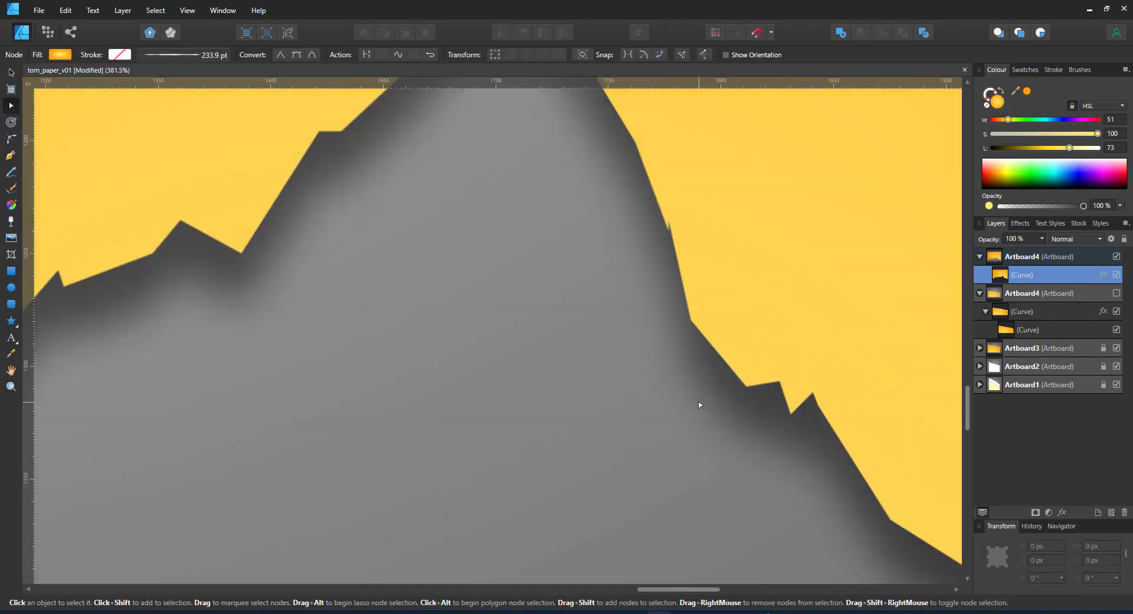
scroll(625, 396, "down", 5)
scroll(255, 391, "up", 2)
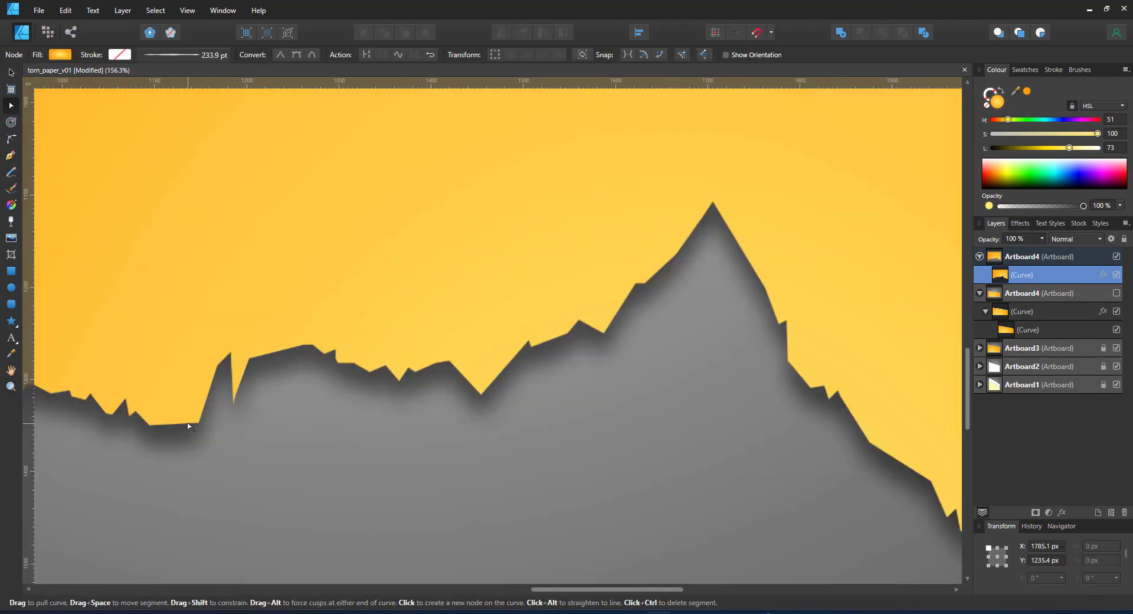
left_click(255, 388)
scroll(551, 403, "down", 5)
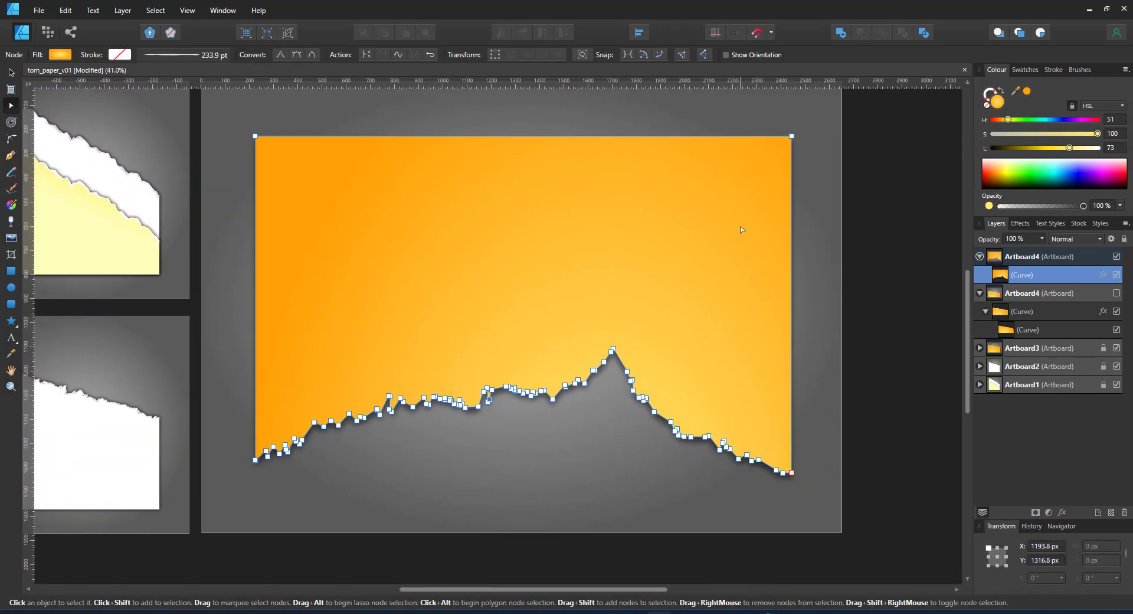
Step: Duplicate the torn orange shape and delete the copy's side and top segments, keeping only the jagged line
key("ctrl+j")
key("ctrl+0")
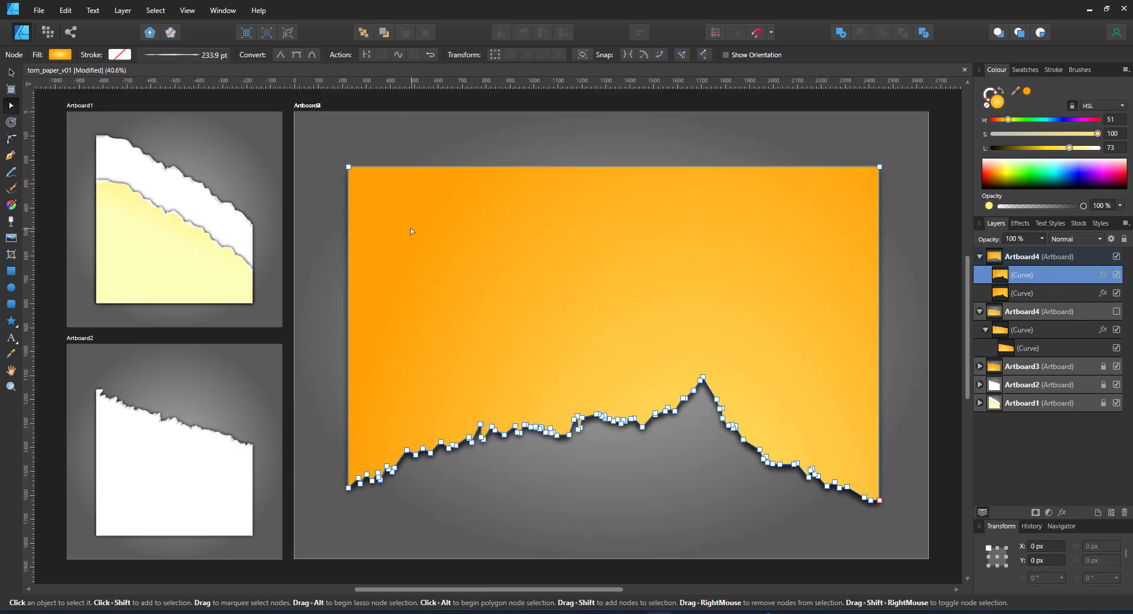
left_click(349, 207, "alt")
left_click(413, 167, "alt")
left_click(880, 206, "alt")
Step: Swap the jagged line's fill to its stroke, colour the stroke white and set its width to 120 pt
left_click(1001, 91)
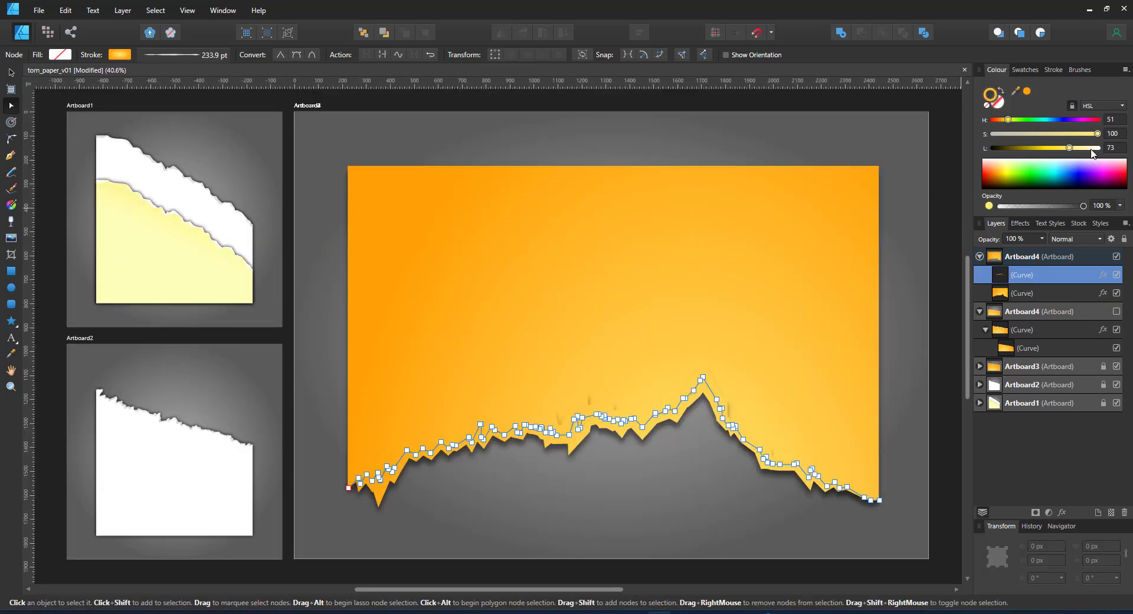
left_click(1092, 148)
left_click(223, 57)
type("120")
key("Return")
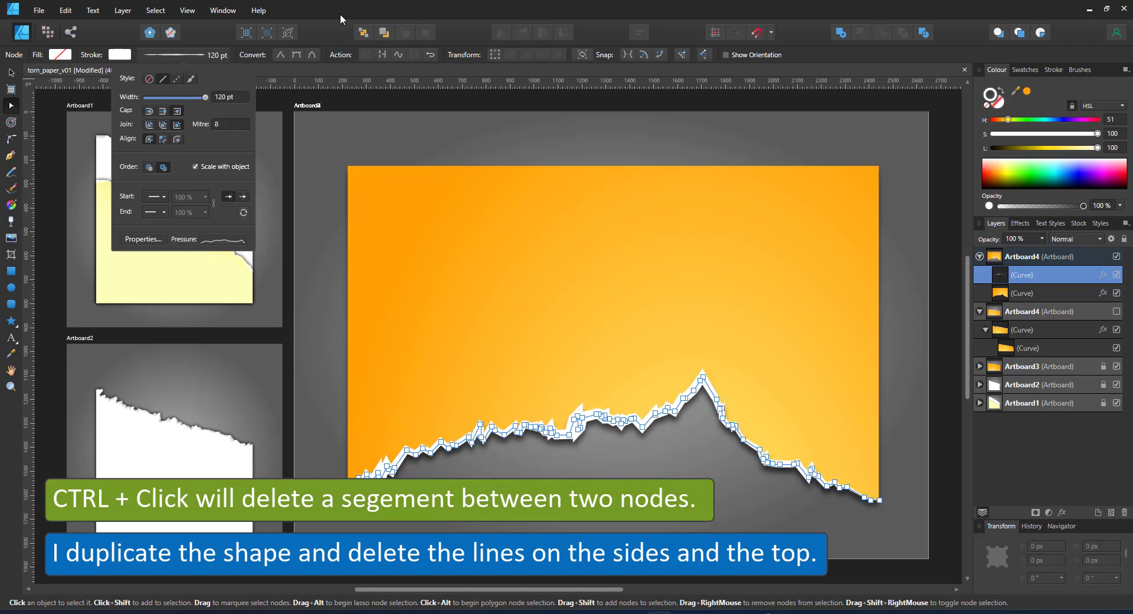
Step: Clip the white jagged line inside the torn orange shape and select the nested line for node editing
key("v")
left_click_drag(1041, 276, 1030, 297)
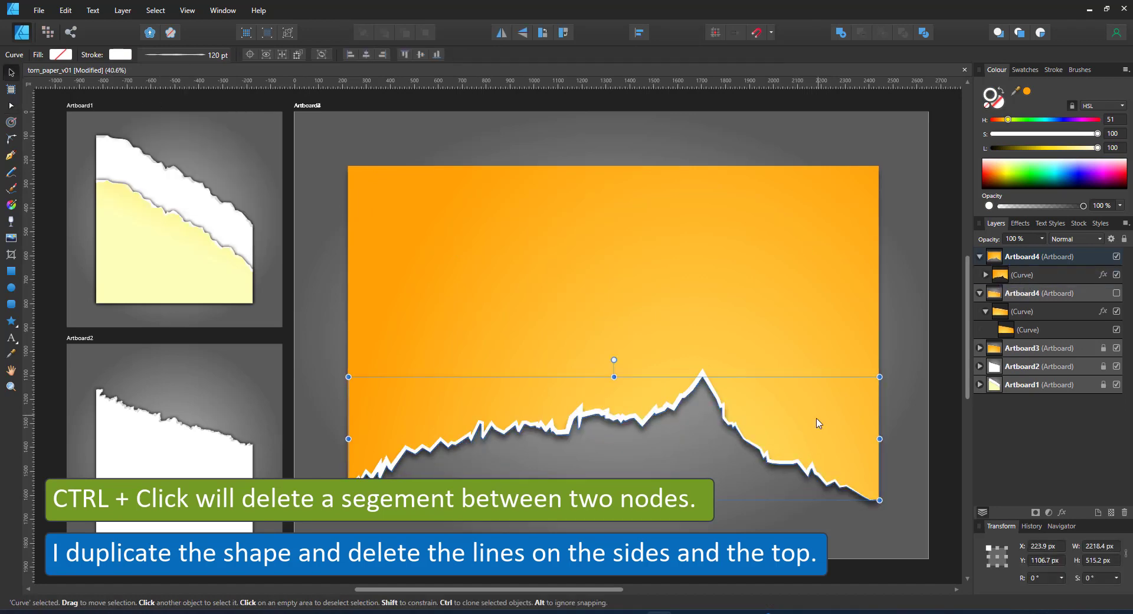
double_click(669, 377)
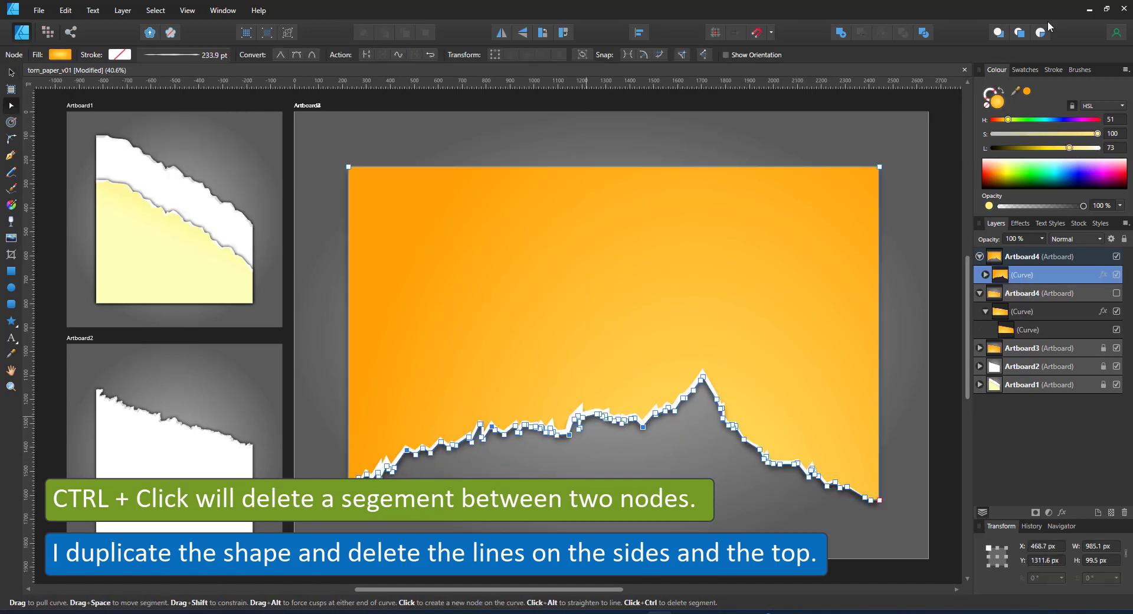
left_click(986, 275)
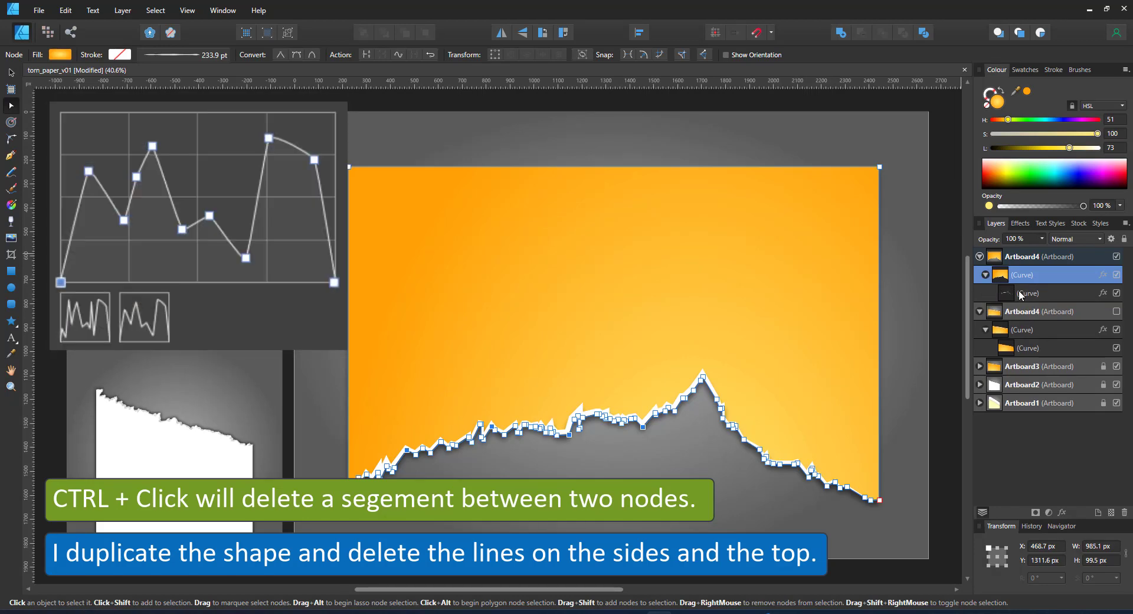
left_click(1022, 294)
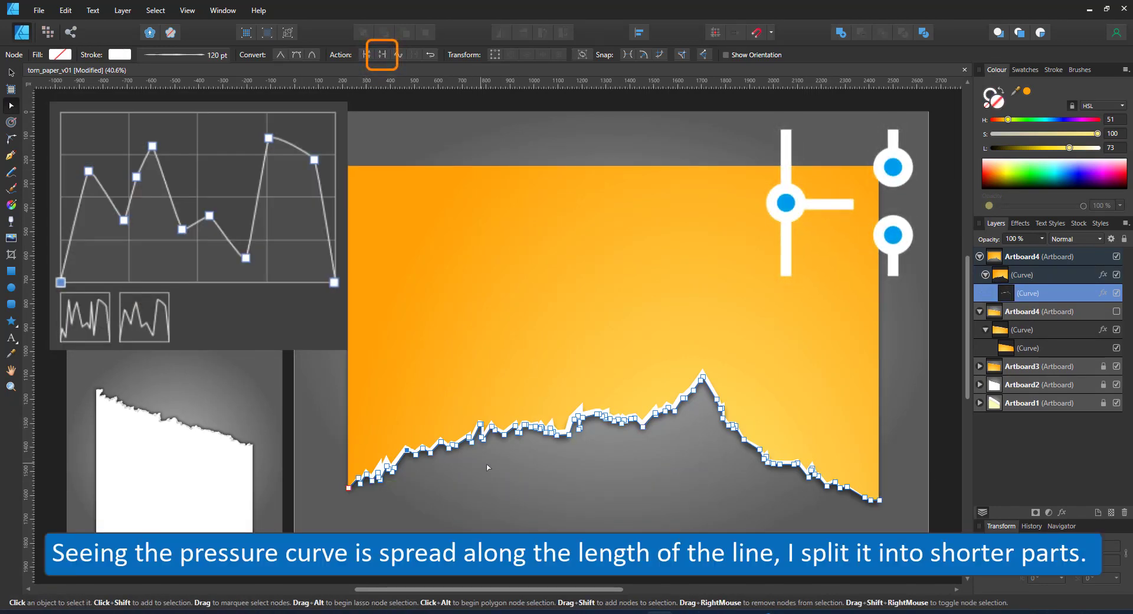
Step: Break the white line into eight shorter curves at nodes spread along the torn edge
left_click(471, 442, "shift")
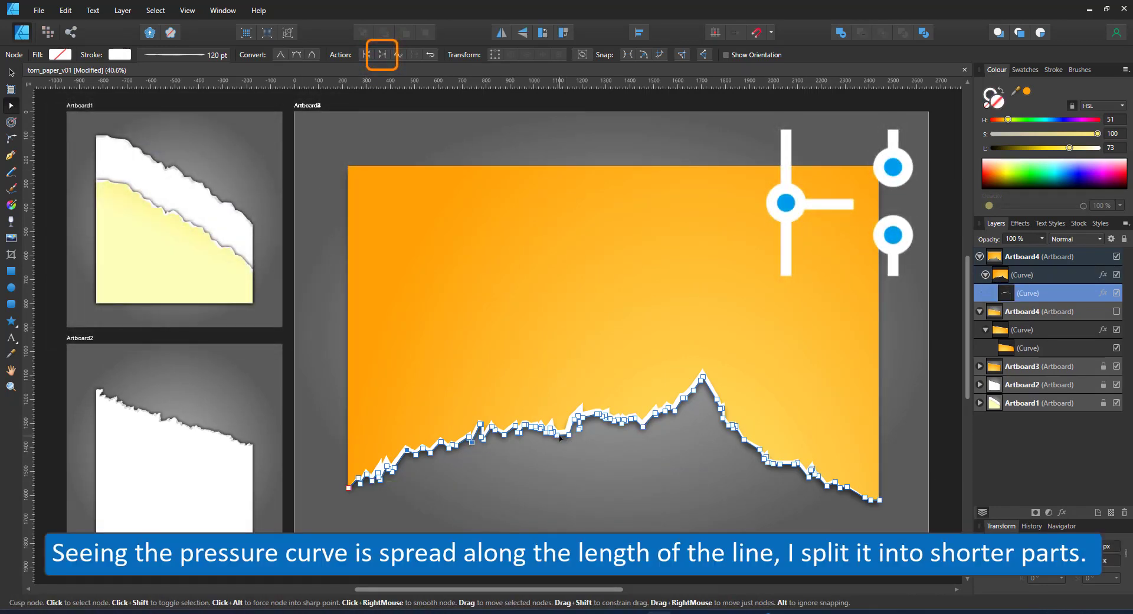
left_click(557, 436, "shift")
left_click(644, 427, "shift")
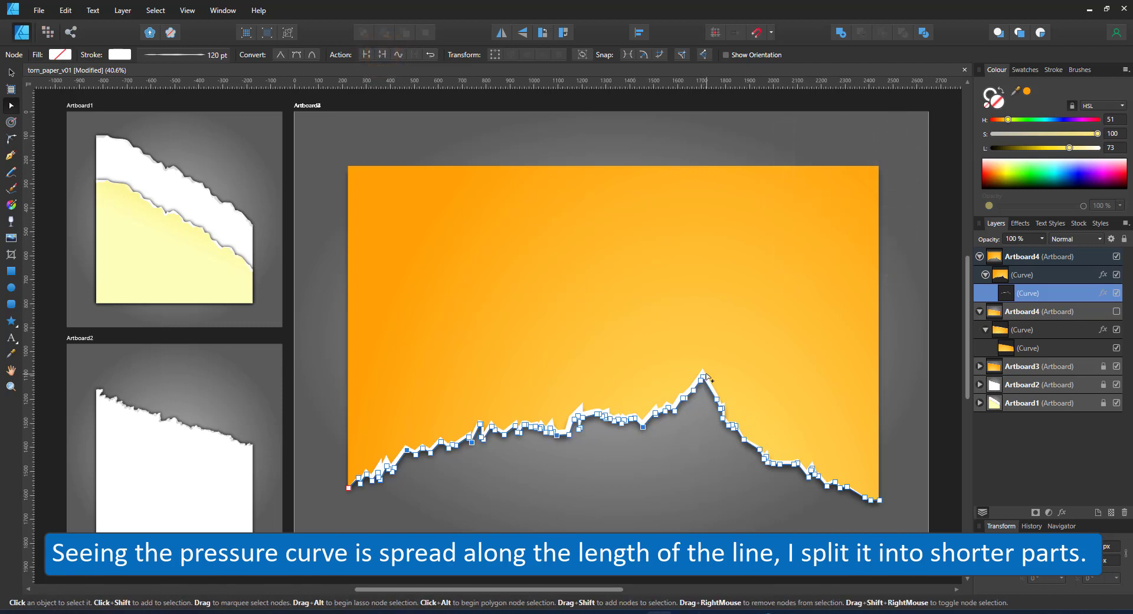
left_click(760, 449, "shift")
left_click(827, 486, "shift")
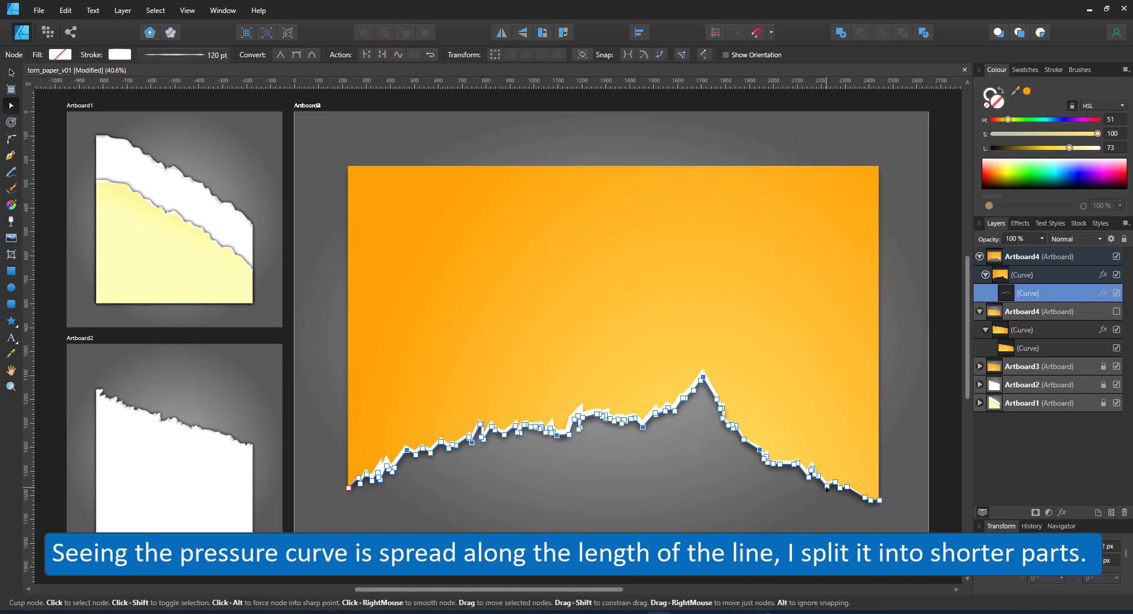
left_click(366, 54)
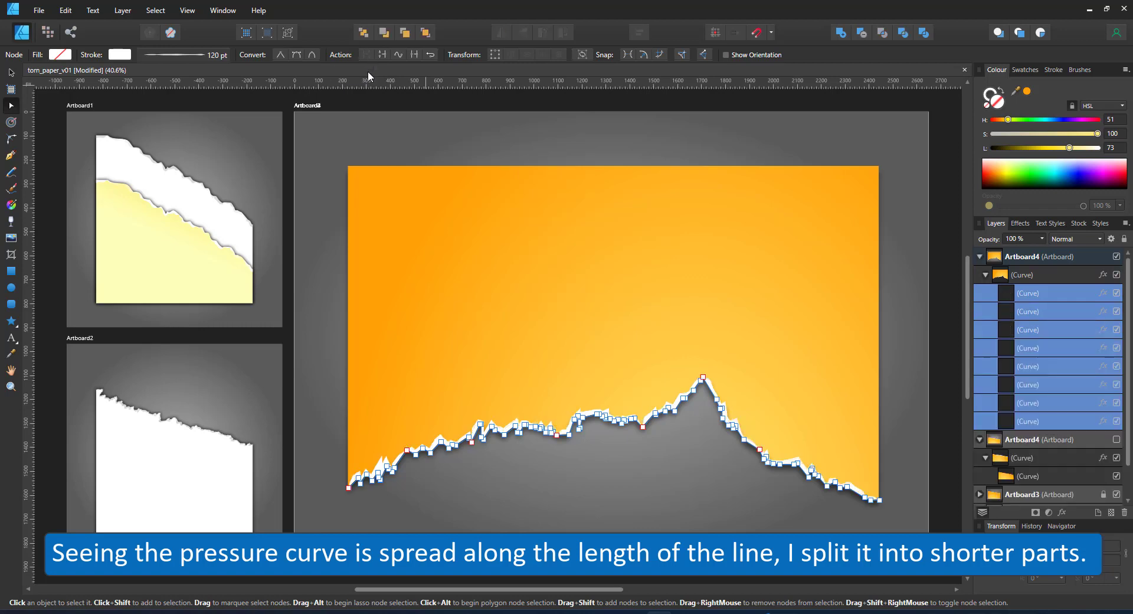
Step: Try a 200 pt stroke on the eight white curves, and set their width to 150 pt
left_click(10, 75)
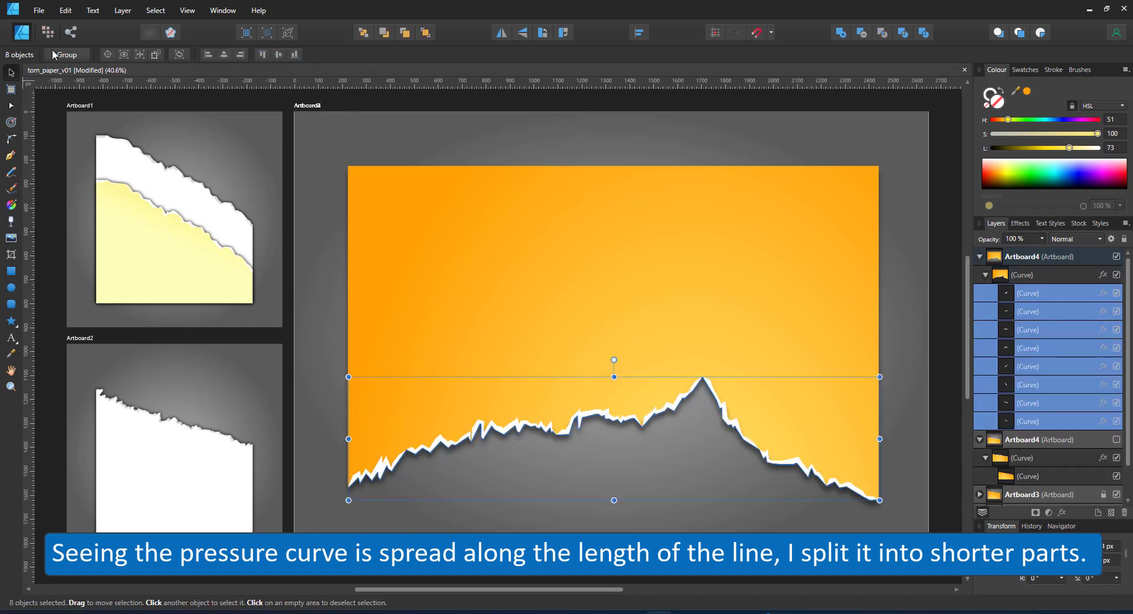
left_click(10, 156)
left_click(194, 55)
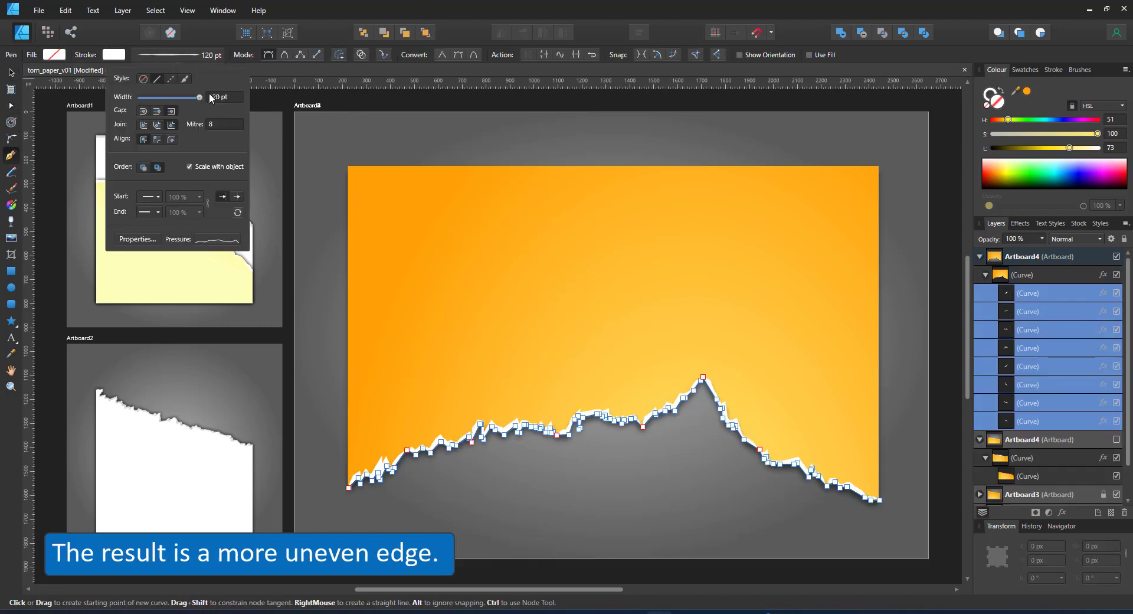
key("Return")
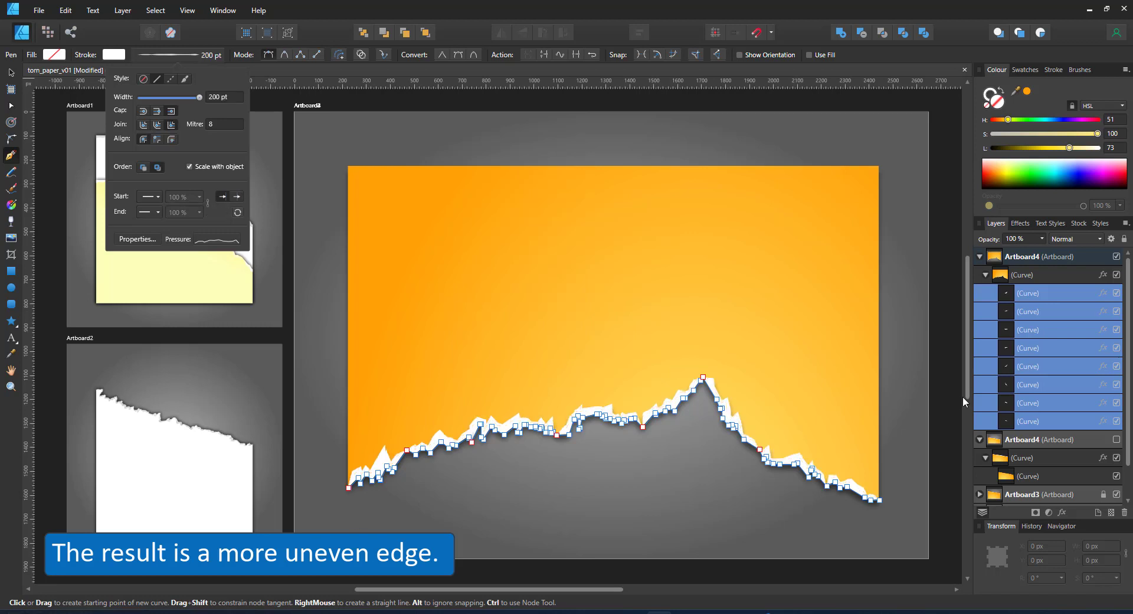
left_click(220, 95)
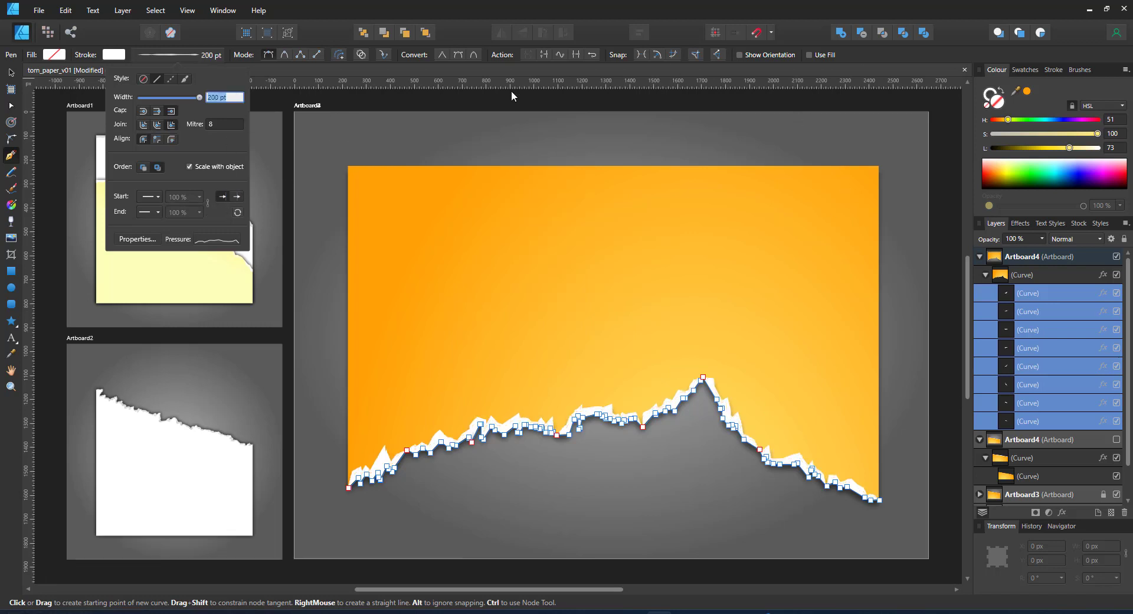
key("Return")
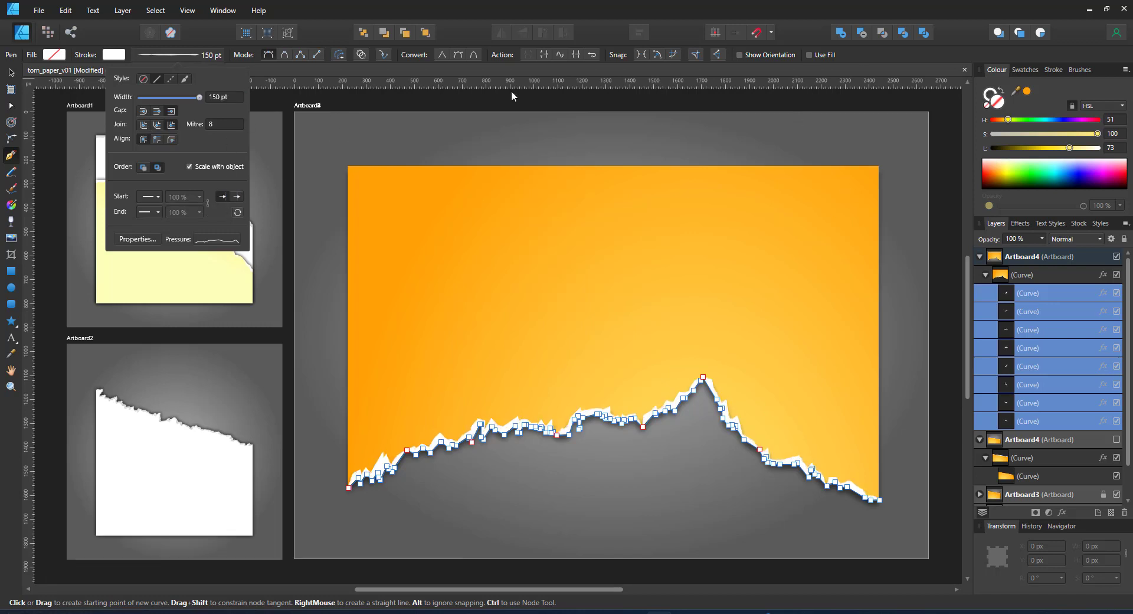
left_click(11, 72)
left_click(959, 486)
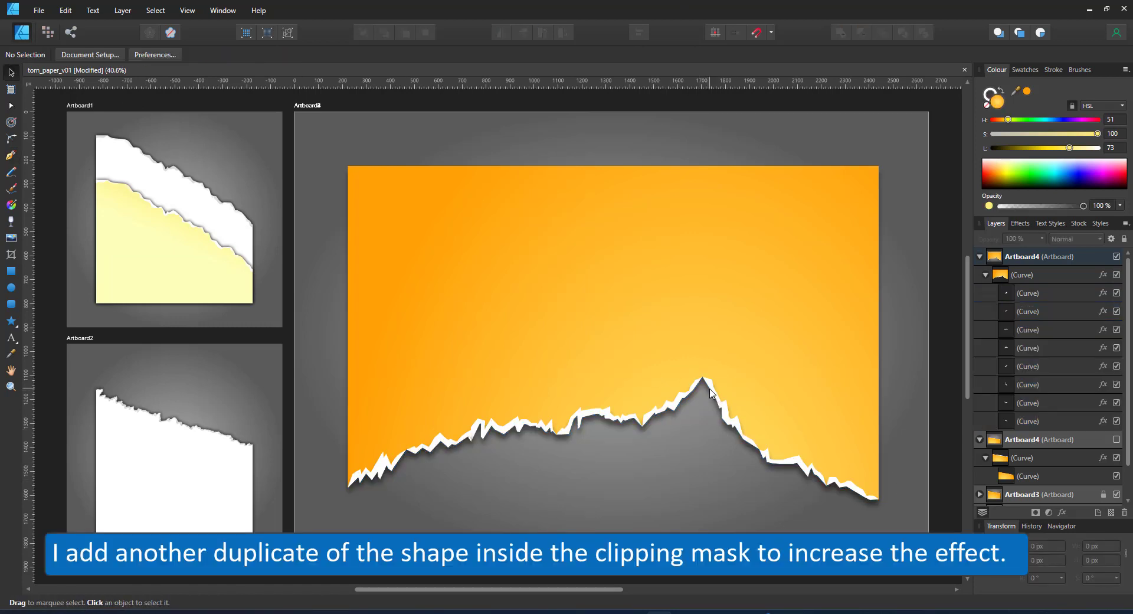
Step: Paste a copy of the torn orange shape inside itself and delete the white curves nested in the copy
left_click(978, 275)
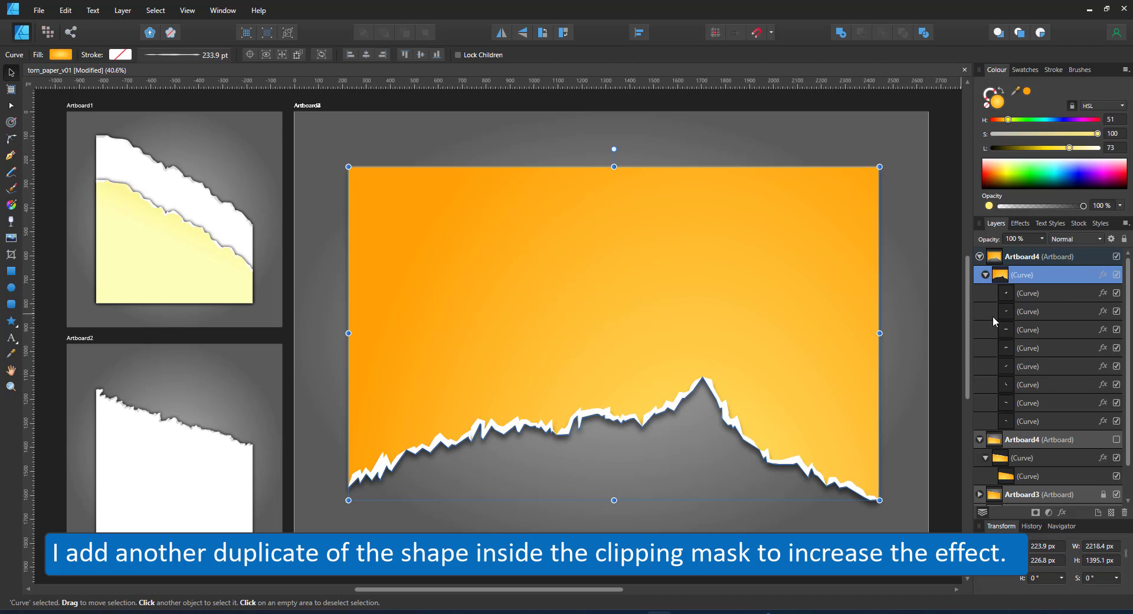
left_click(1029, 294)
key("ctrl+v")
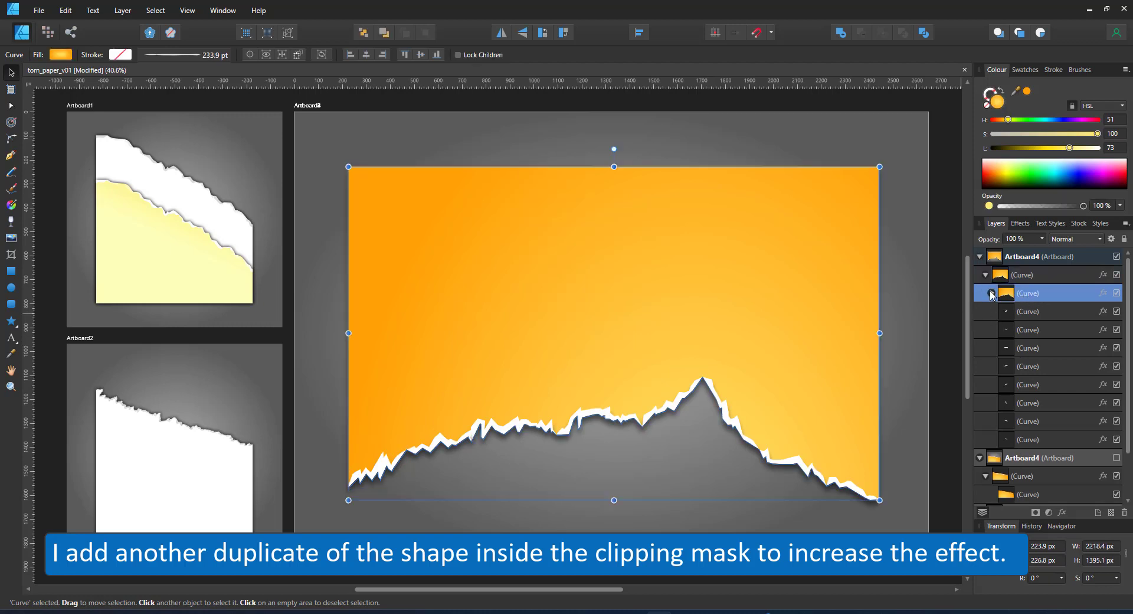
left_click(992, 294)
left_click(1028, 312)
left_click(1037, 438, "shift")
key("Delete")
Step: Delete the left, top and right segments of the nested orange copy to leave an open jagged line
key("a")
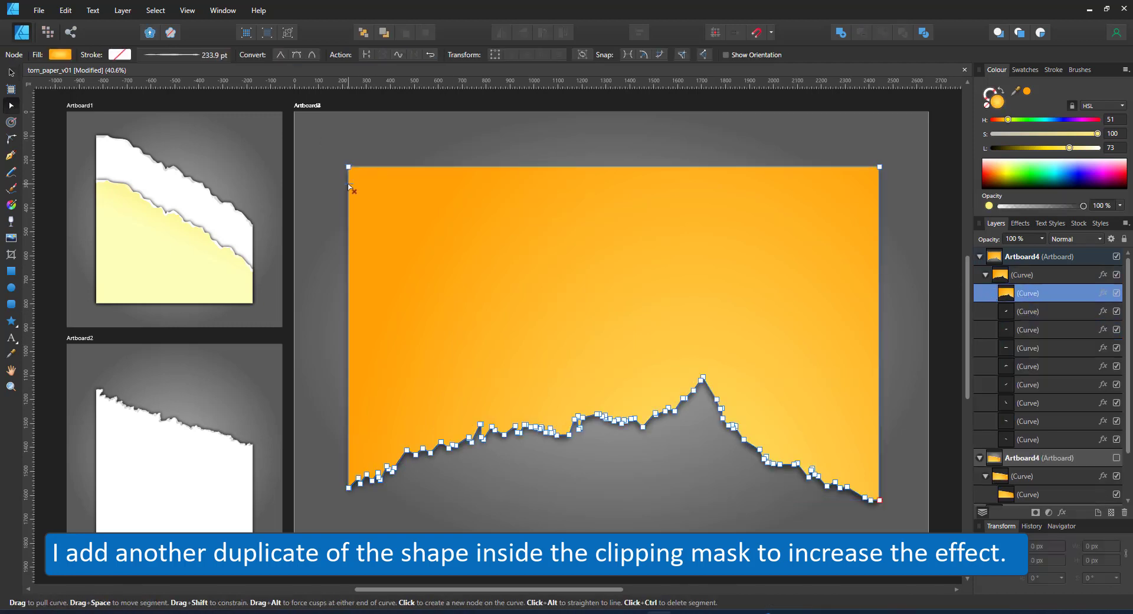
left_click(348, 185, "ctrl")
left_click(378, 167, "ctrl")
left_click(879, 351, "ctrl")
Step: Swap the new line's fill to its stroke, set the lightness to 88 and send it behind the white curves
left_click(1002, 96)
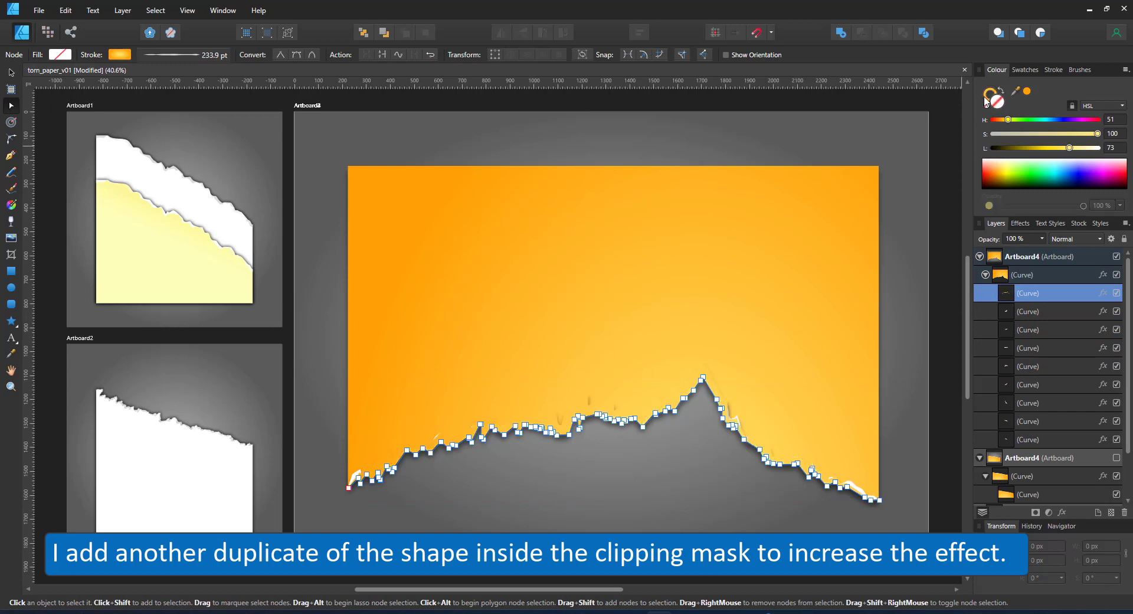
left_click_drag(1069, 147, 1086, 149)
key("ctrl+shift+bracketleft")
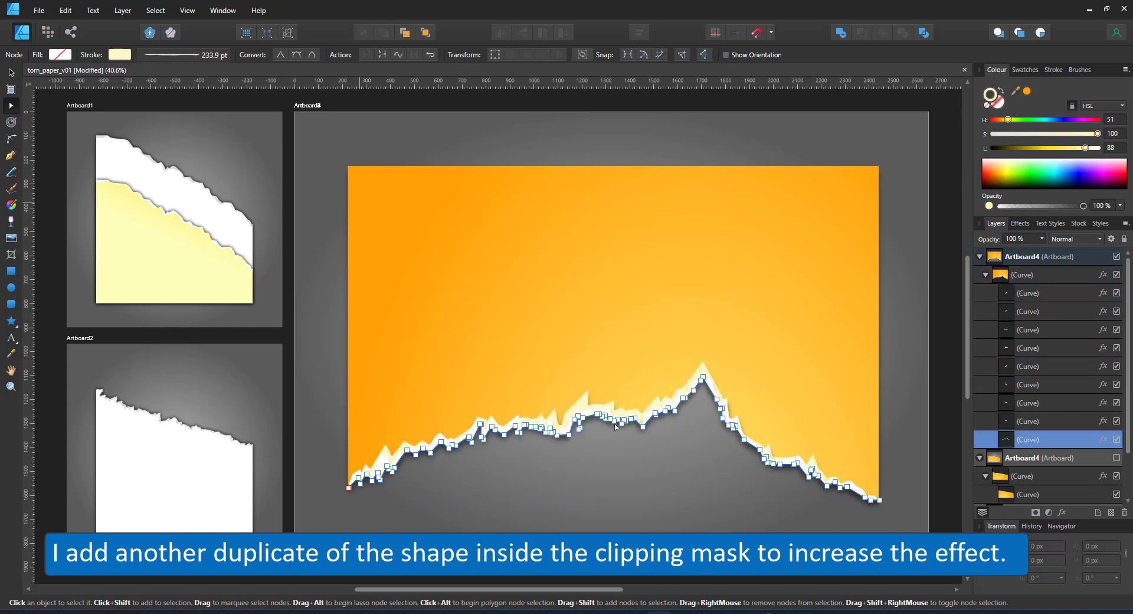
Step: Apply the first saved pressure profile to the cream stroke and raise the profile's end point
left_click(207, 55)
left_click(222, 239)
left_click(108, 360)
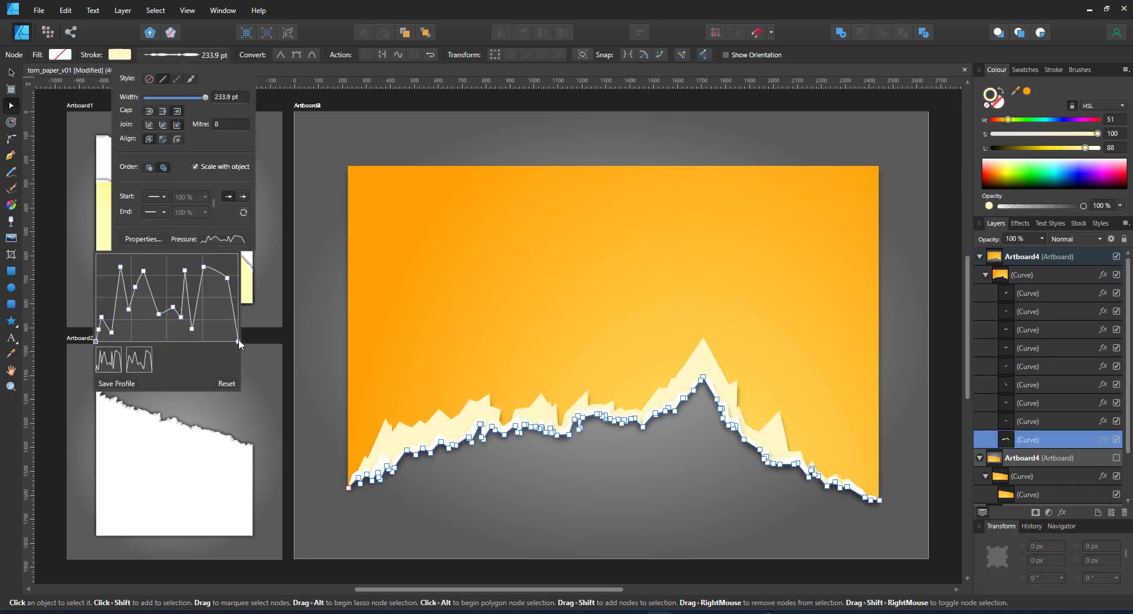
left_click_drag(238, 340, 246, 307)
Step: Give the cream stroke a round cap and a width of 100 pt, and set its lightness to 100
left_click(229, 97)
type("200")
key("Return")
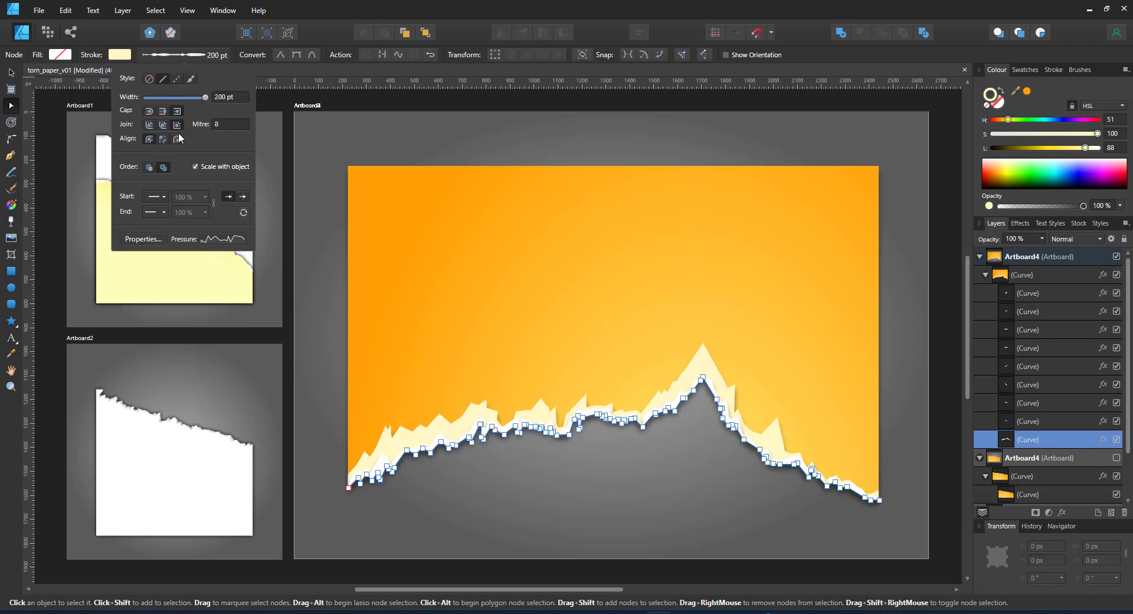
left_click(149, 111)
left_click(149, 125)
type("150")
key("Return")
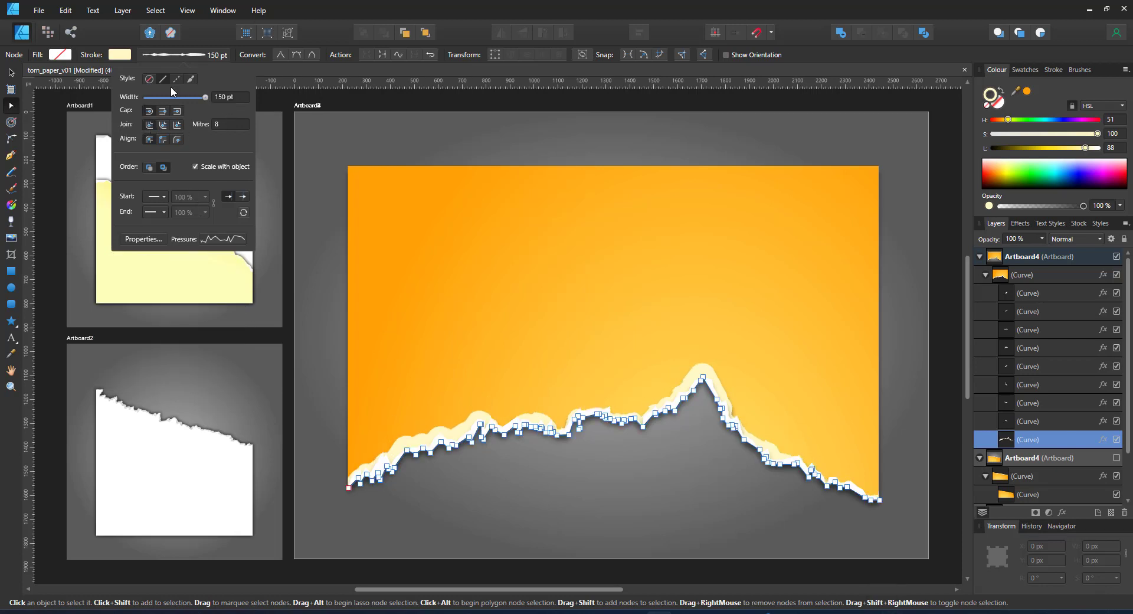
type("100")
key("Return")
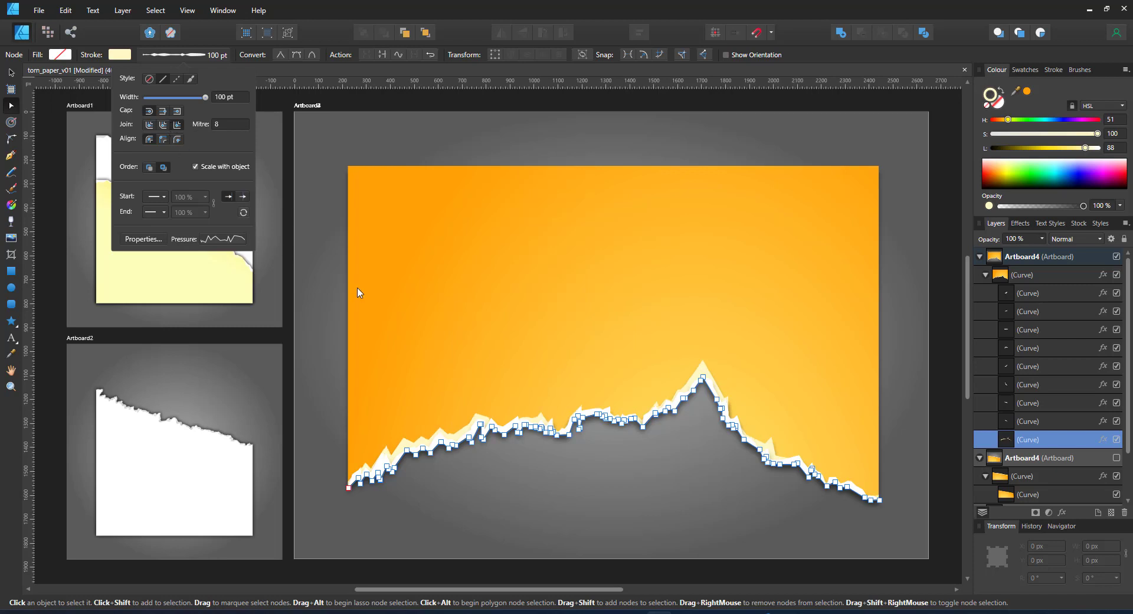
left_click(12, 76)
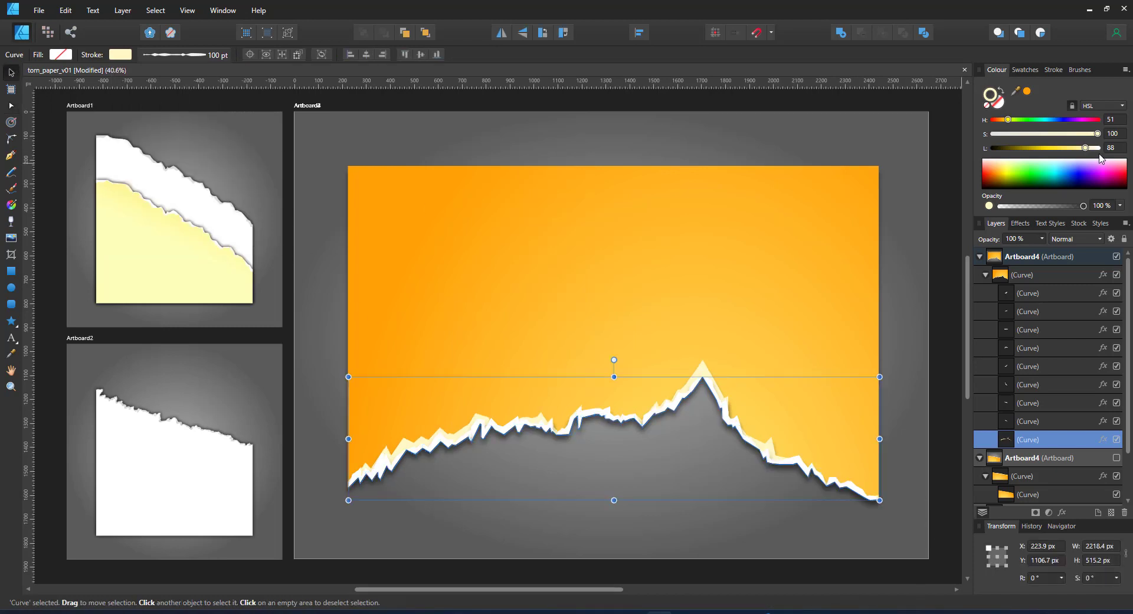
left_click_drag(1101, 158, 1104, 158)
Step: Remove the Outer Shadow effect from the backmost white line and the eight split white curves
left_click(1103, 439)
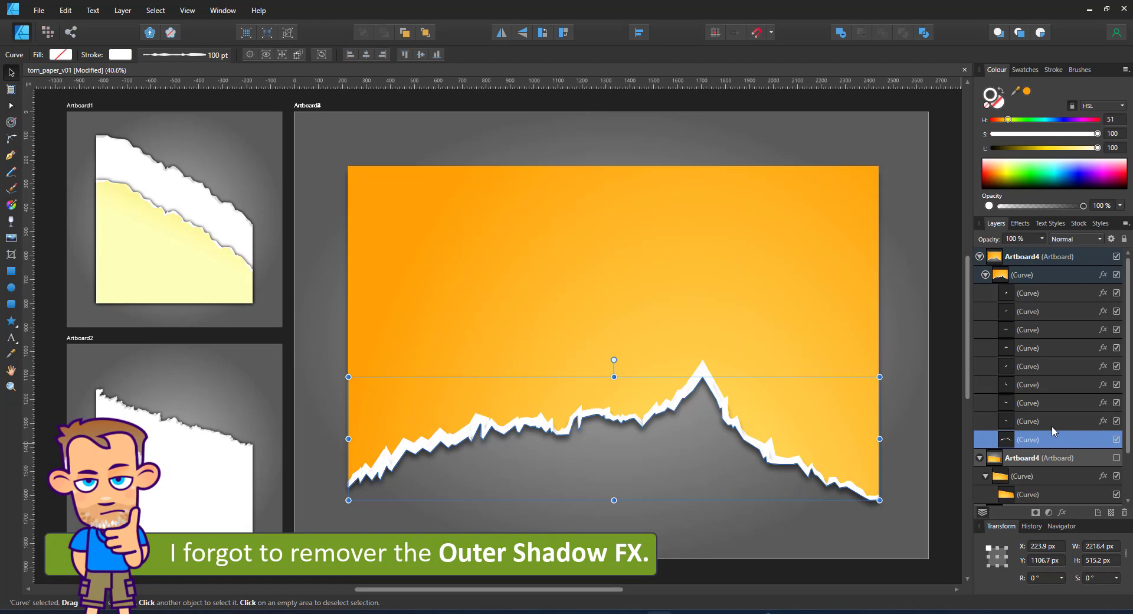
left_click(1054, 421)
left_click(1042, 293, "shift")
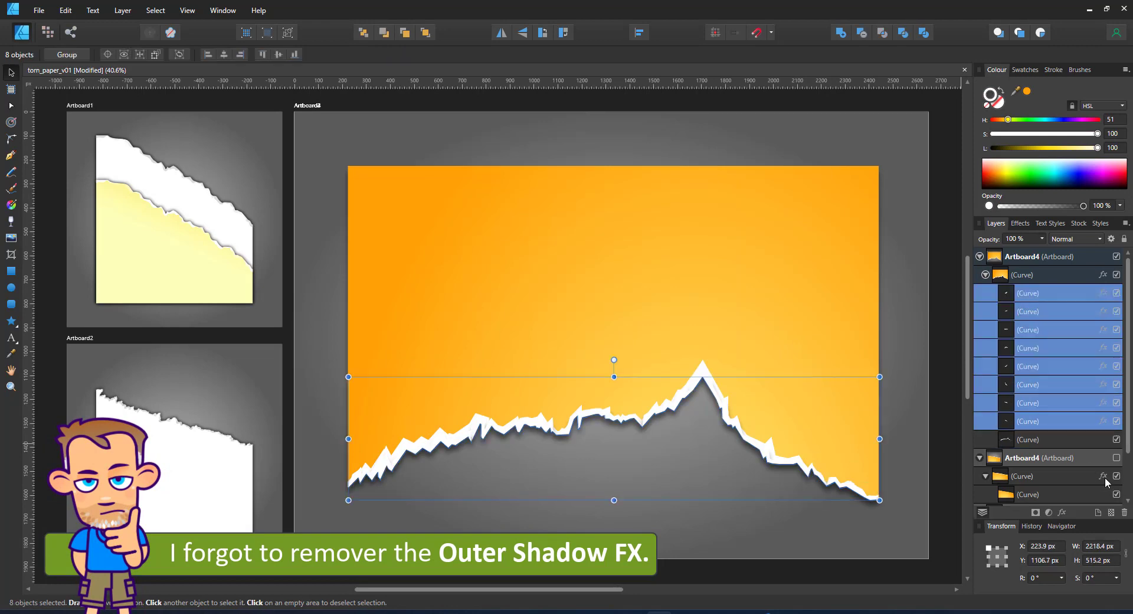
left_click(1062, 512)
left_click(396, 175)
left_click(706, 435)
Step: Move the peak node of the backmost white line slightly down and to the right to blunt its spike
left_click(1019, 443)
key("a")
left_click_drag(704, 377, 710, 382)
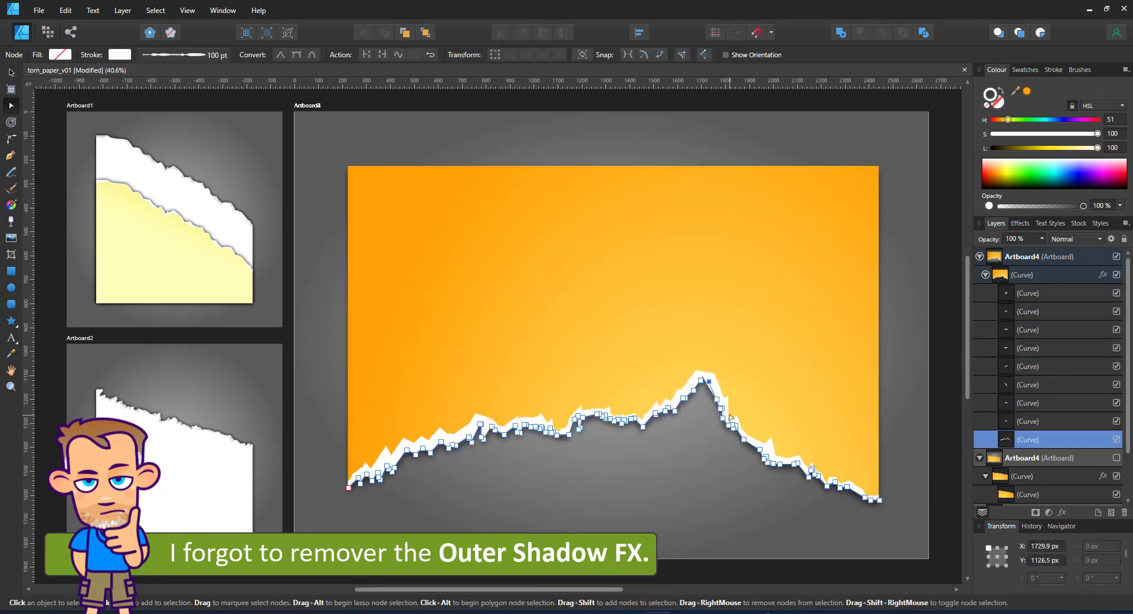
Step: Reshape the peak of the backmost white line by nudging its shoulder node up and its peak node up and left
scroll(715, 355, "up", 4)
scroll(693, 437, "up", 6)
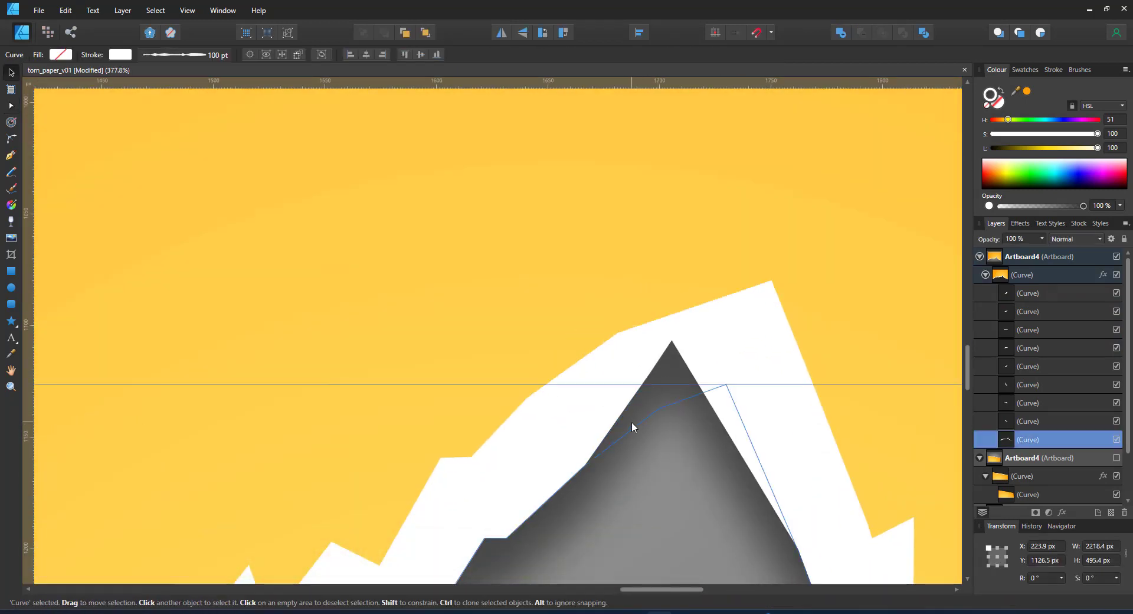
left_click(629, 430)
left_click(637, 425)
left_click_drag(629, 430, 627, 408)
left_click(693, 396)
left_click_drag(726, 385, 711, 374)
scroll(714, 472, "down", 12)
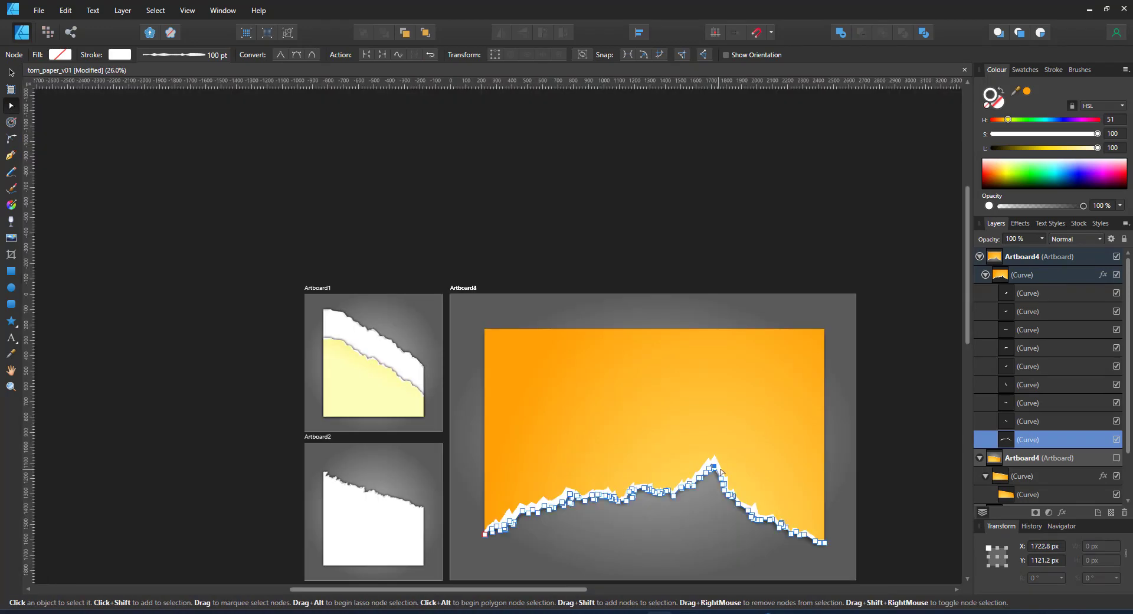
left_click_drag(714, 472, 725, 358)
left_click(674, 485)
Step: Shear the backmost white line by about 0.9° so its left end sits lower, and set its opacity to 50%
left_click(12, 78)
scroll(551, 484, "up", 4)
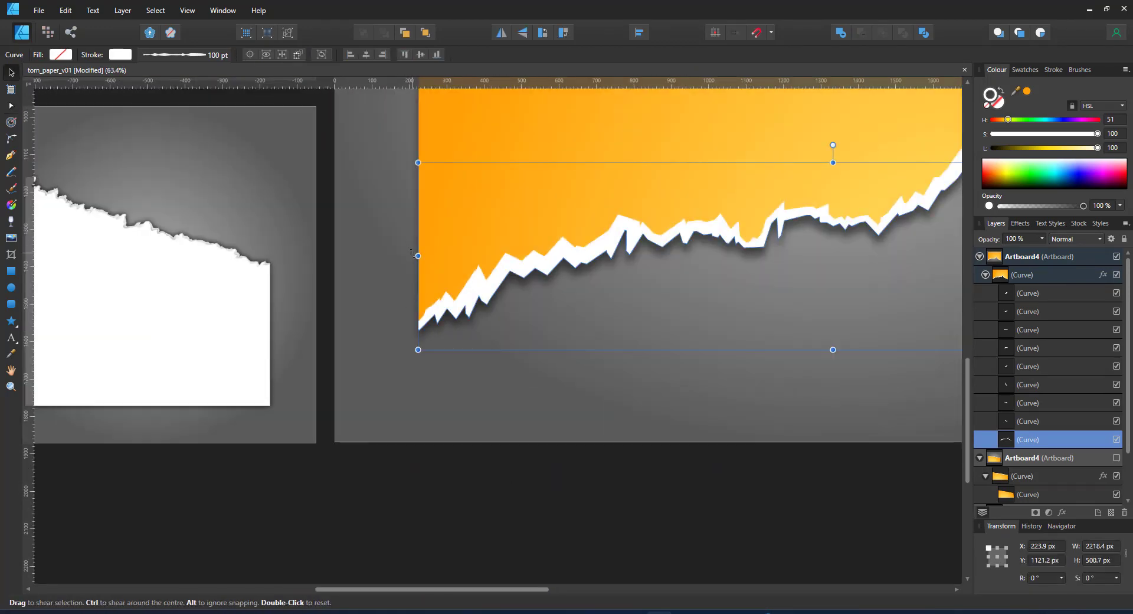
left_click_drag(415, 255, 416, 268)
scroll(567, 426, "down", 4)
scroll(795, 402, "up", 3)
key("8")
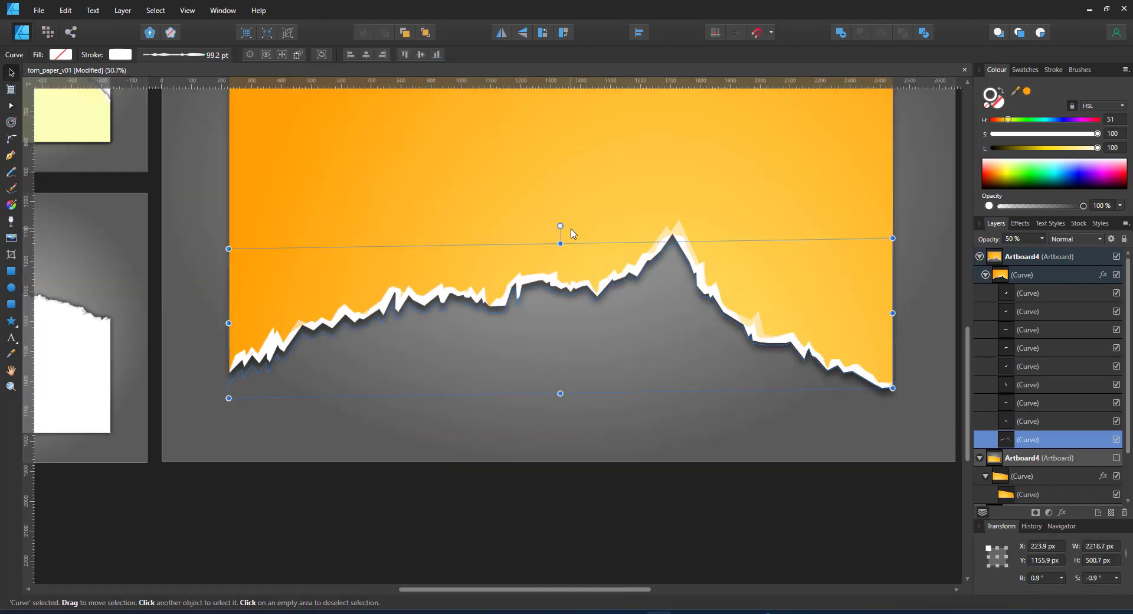
scroll(568, 473, "down", 4)
left_click(569, 473)
scroll(633, 392, "up", 3)
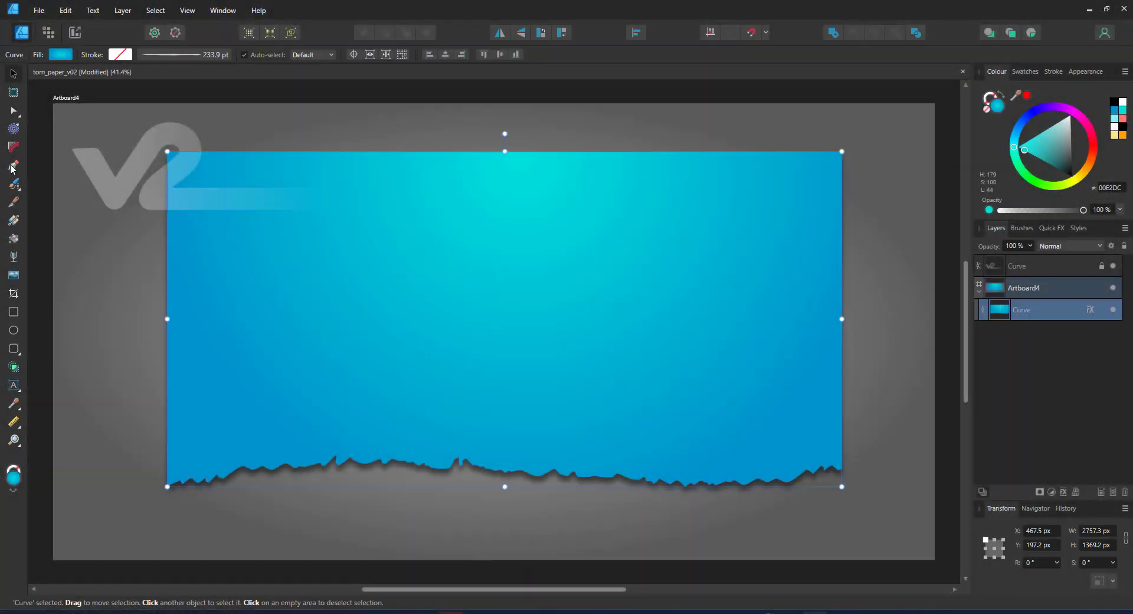
Step: Put the blue torn curve in an Arc - Horizontal warp group and bend its torn lower edge upward into a high arch
key("a")
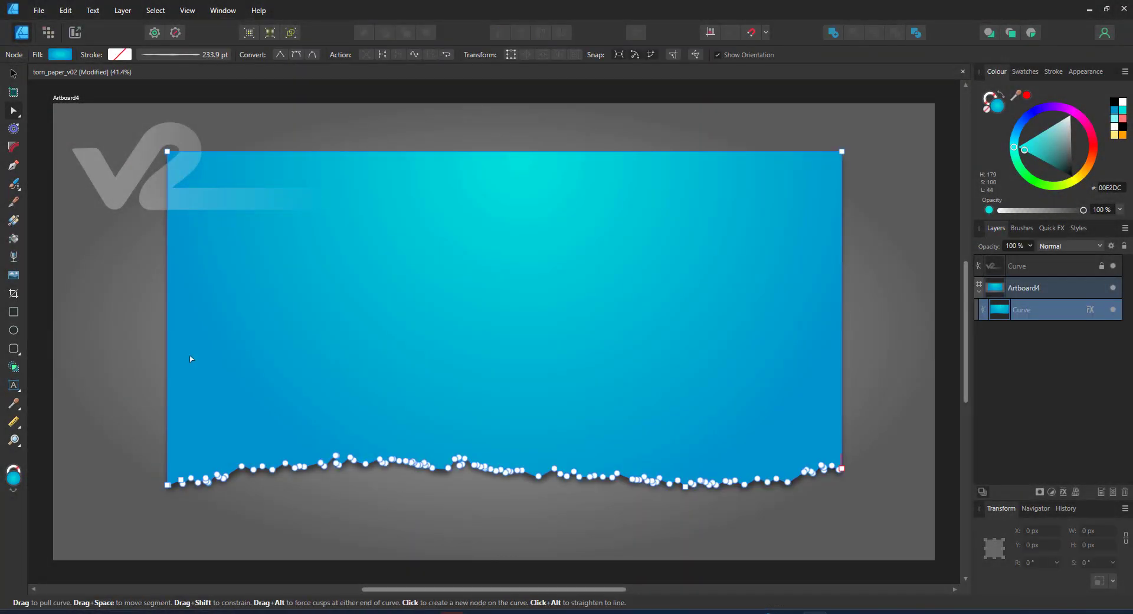
left_click(14, 75)
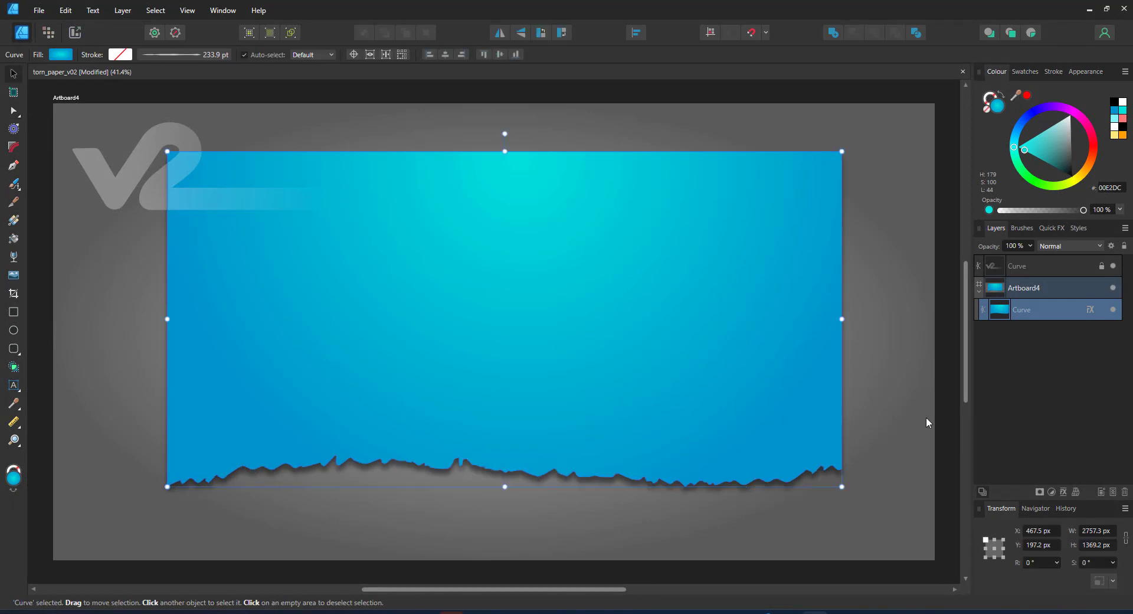
left_click(1075, 491)
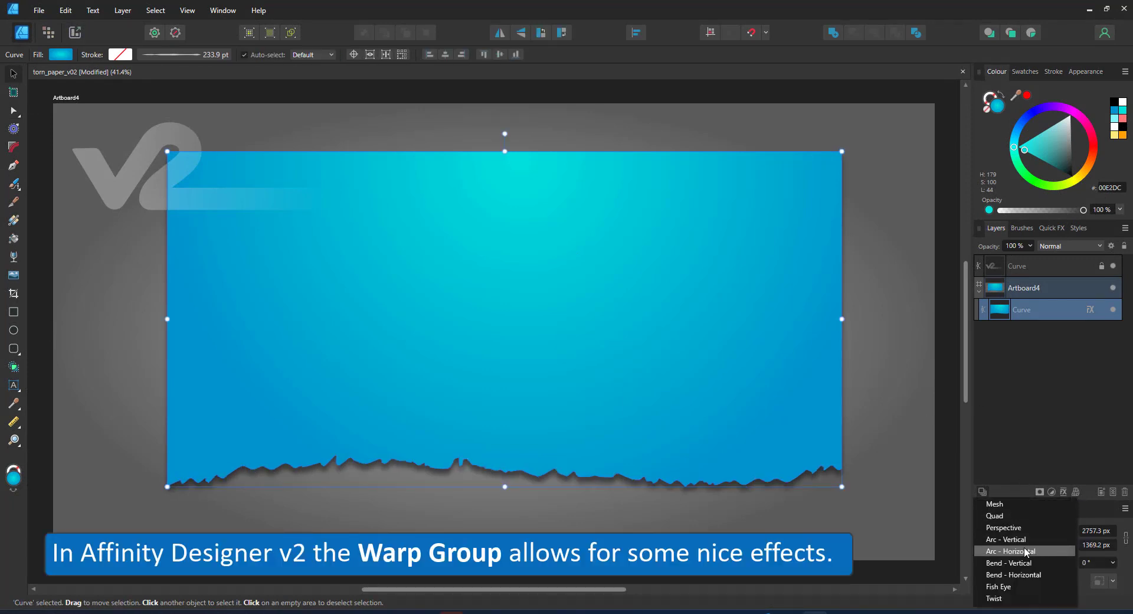
left_click(1062, 550)
left_click_drag(526, 424, 527, 263)
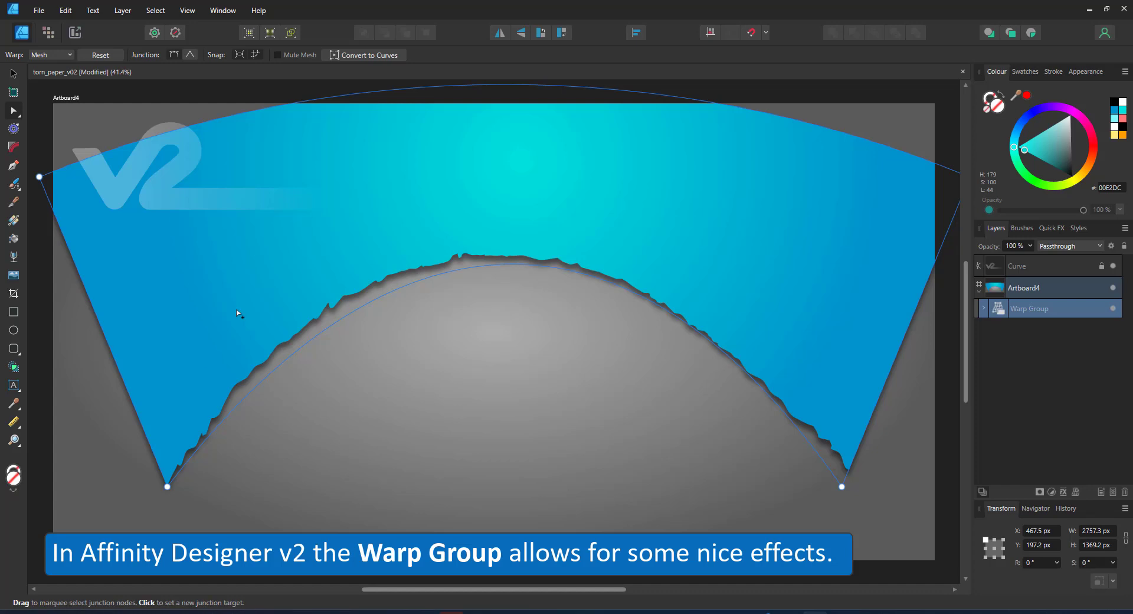
Step: Convert the arched warp group to curves
left_click(8, 79)
left_click(14, 312)
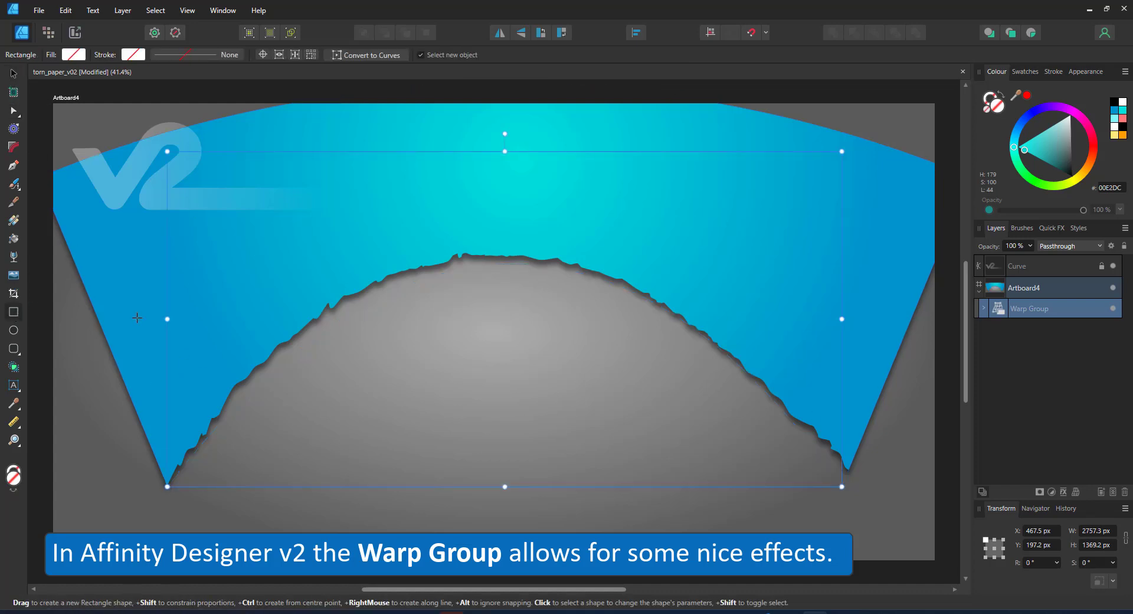
left_click(377, 55)
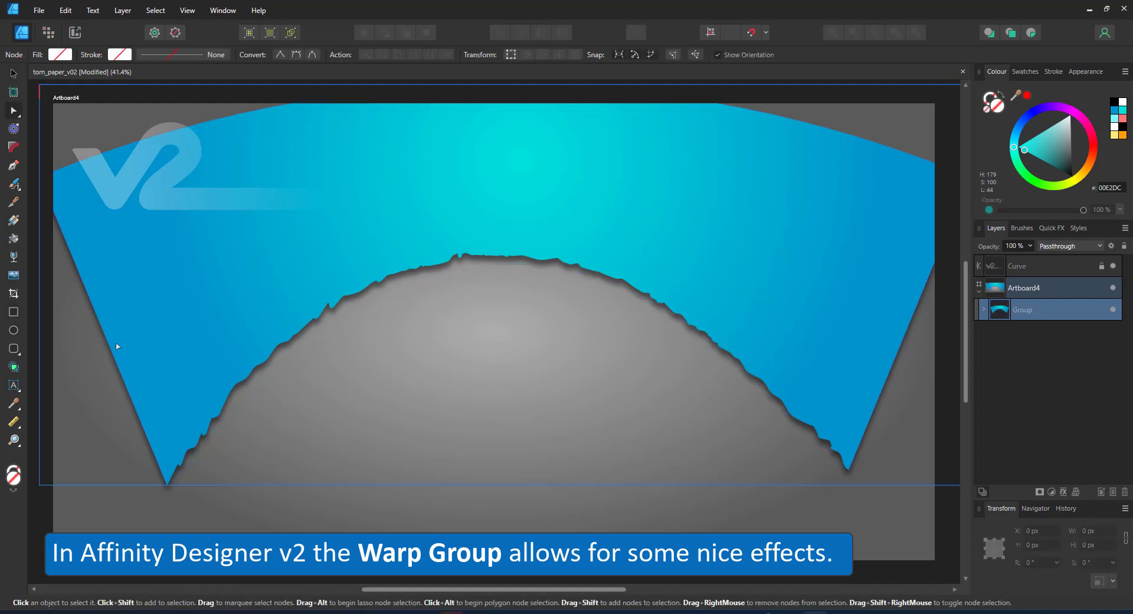
Step: Draw a rectangle about 2876 × 1358 px over the lower part of the arched shape and nudge it into place
left_click(13, 311)
left_click_drag(143, 194, 846, 526)
key("v")
left_click_drag(757, 270, 764, 275)
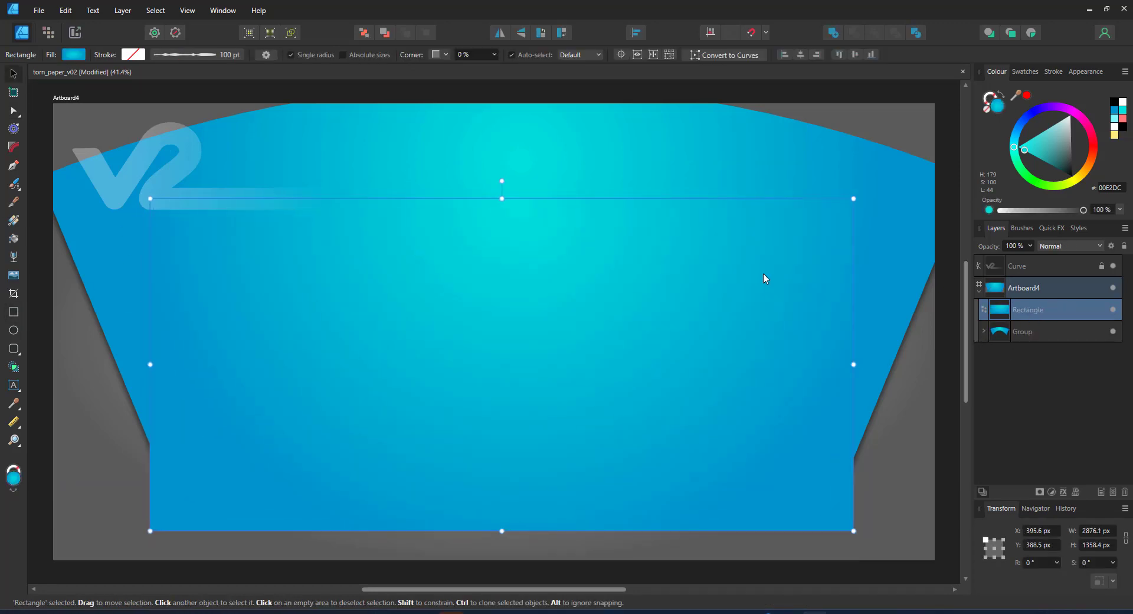
Step: Move the arched group above the rectangle and subtract the group's curve from the rectangle
left_click_drag(1071, 338, 1033, 307)
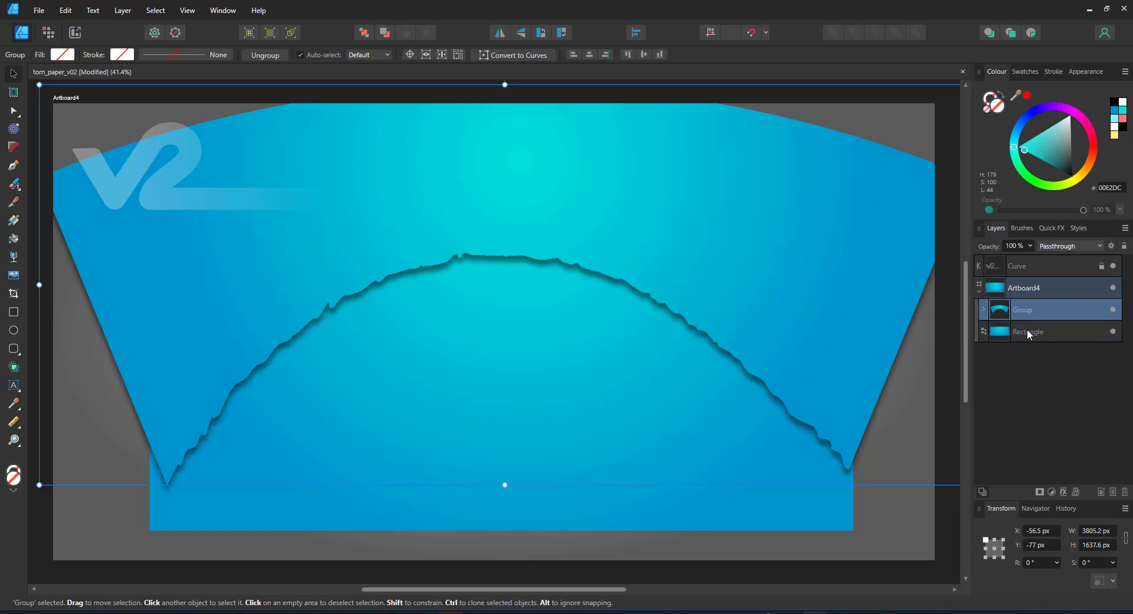
left_click(1026, 337, "shift")
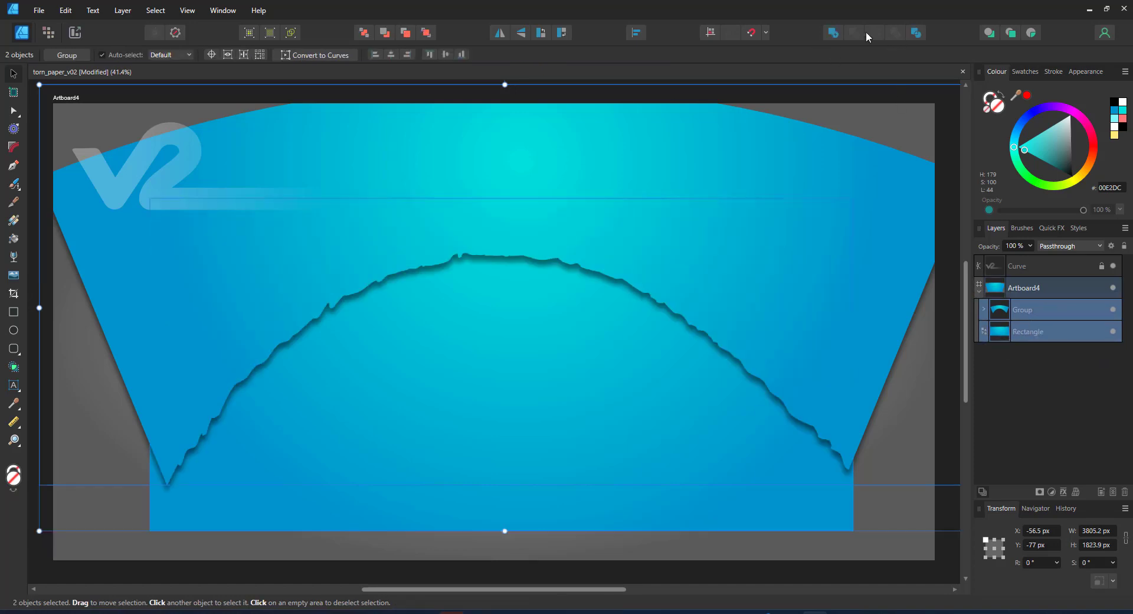
left_click(1046, 325, "ctrl")
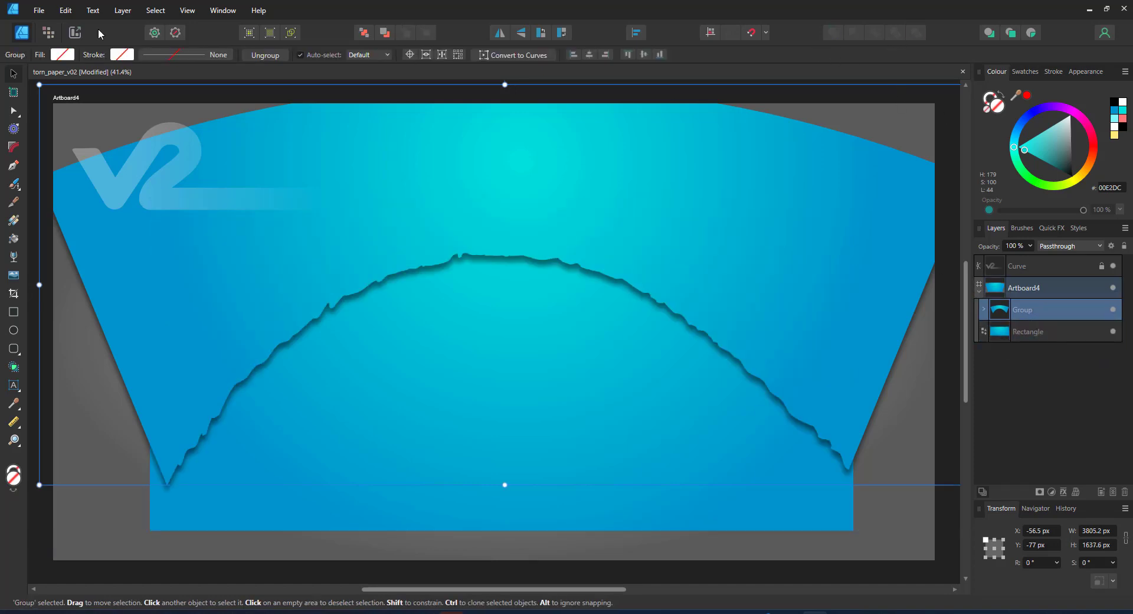
key("a")
left_click(523, 377)
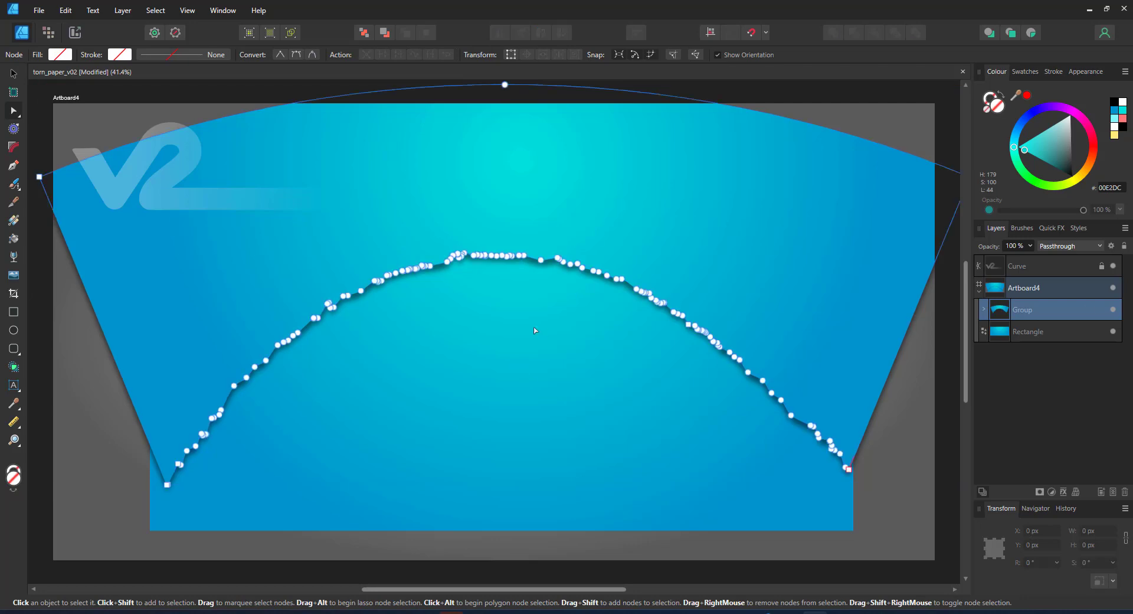
left_click(511, 424, "shift")
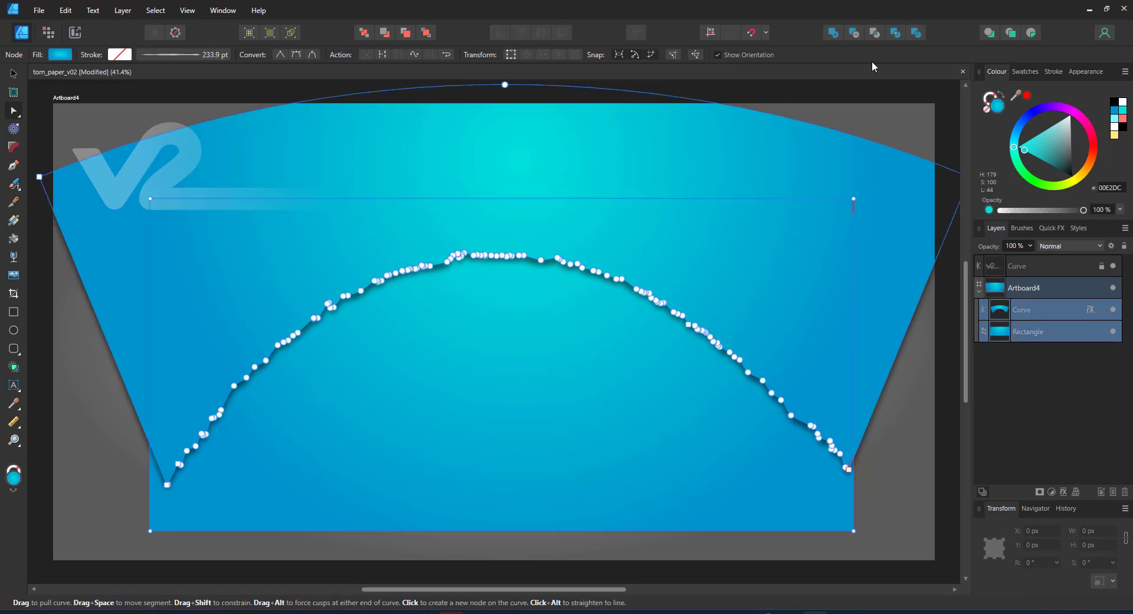
left_click(856, 34)
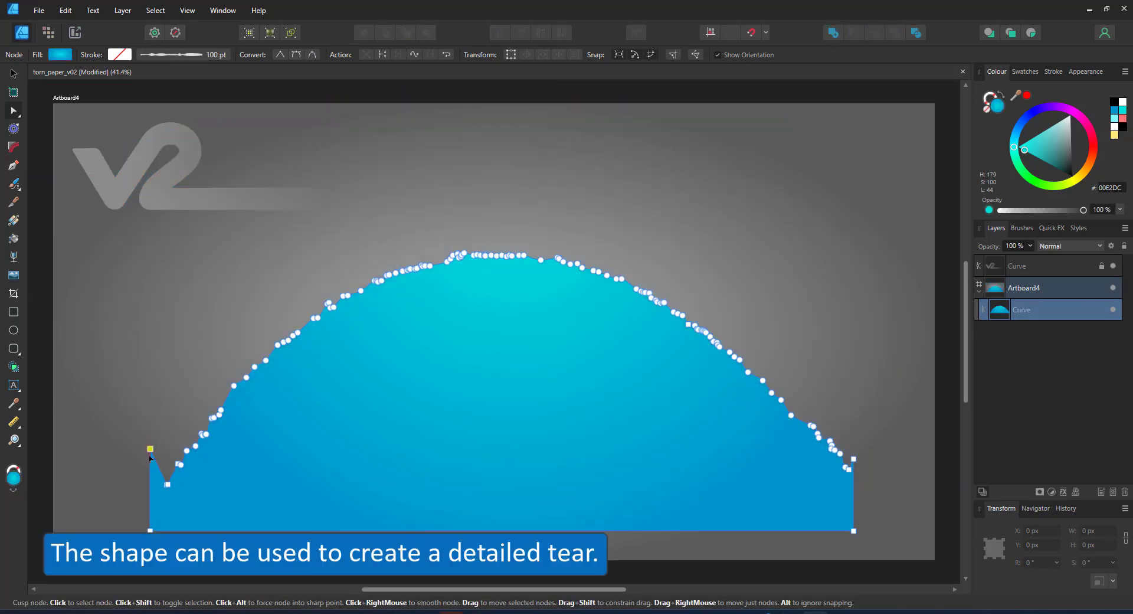
Step: Lower the pointed corner nodes at both ends of the dome-shaped curve until they continue its torn outline
left_click_drag(150, 444, 150, 513)
left_click_drag(854, 477, 854, 513)
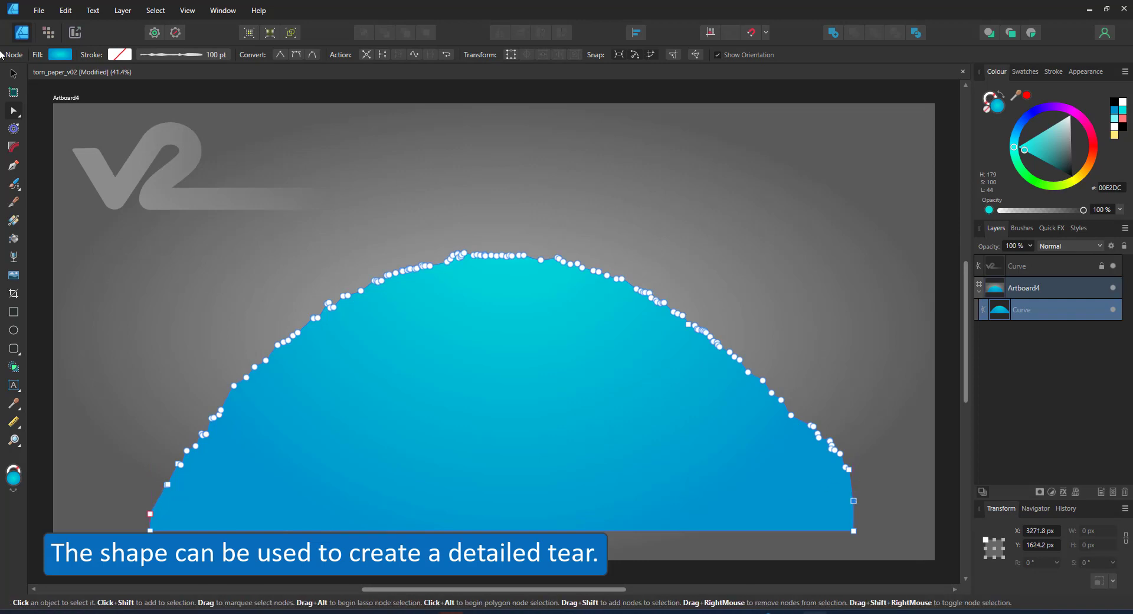
left_click(12, 75)
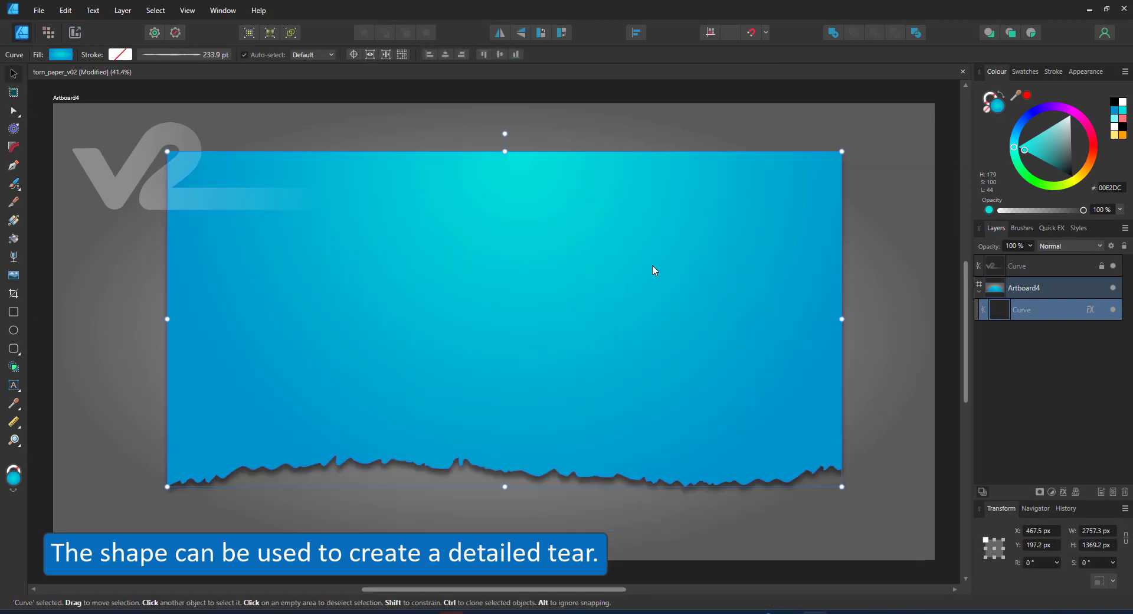
Step: Paste the dome shape over the original blue torn curve, narrow it slightly to fit, and subtract it from the curve
left_click(861, 265)
key("ctrl+v")
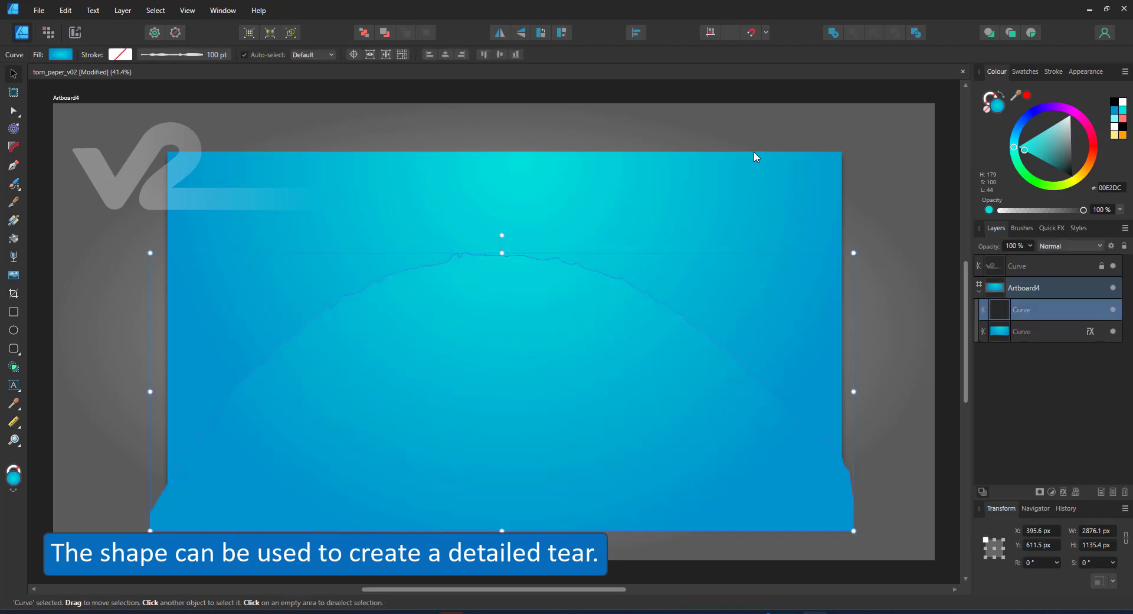
mouse_move(853, 253)
left_mouse_down()
mouse_move(842, 246)
mouse_move(840, 257)
left_mouse_up()
mouse_move(150, 395)
left_mouse_down()
mouse_move(167, 394)
mouse_move(157, 395)
left_mouse_up()
left_click(635, 177, "shift")
left_click(853, 33)
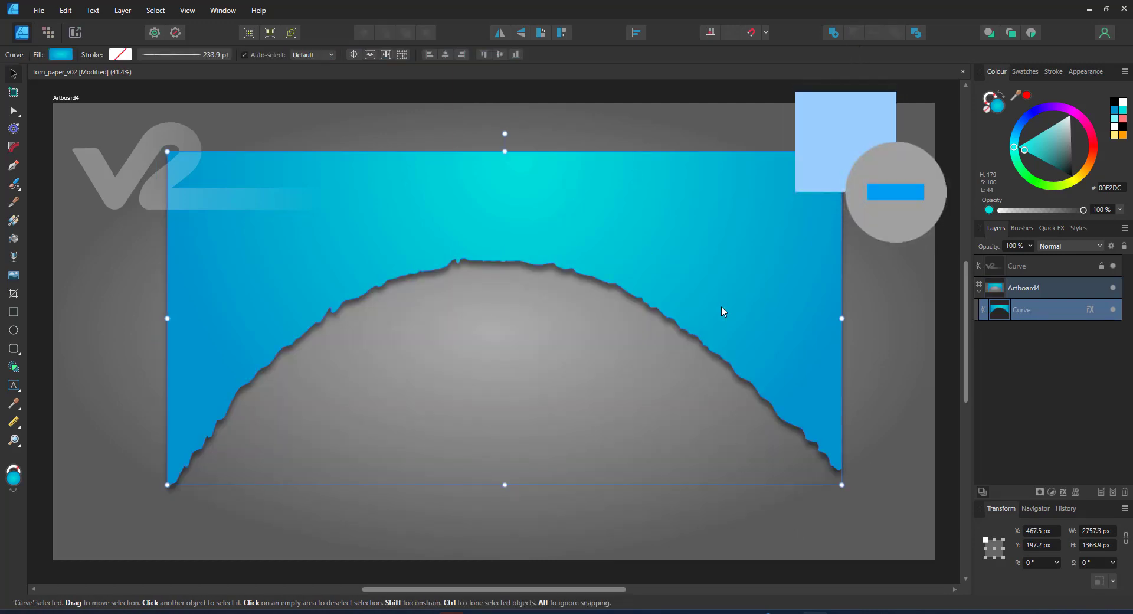
Step: Paste the dome again, rotate it about -7.9° over the arch's right slope, narrow it slightly, and subtract it from the blue curve
key("ctrl+z")
left_click_drag(661, 405, 733, 413)
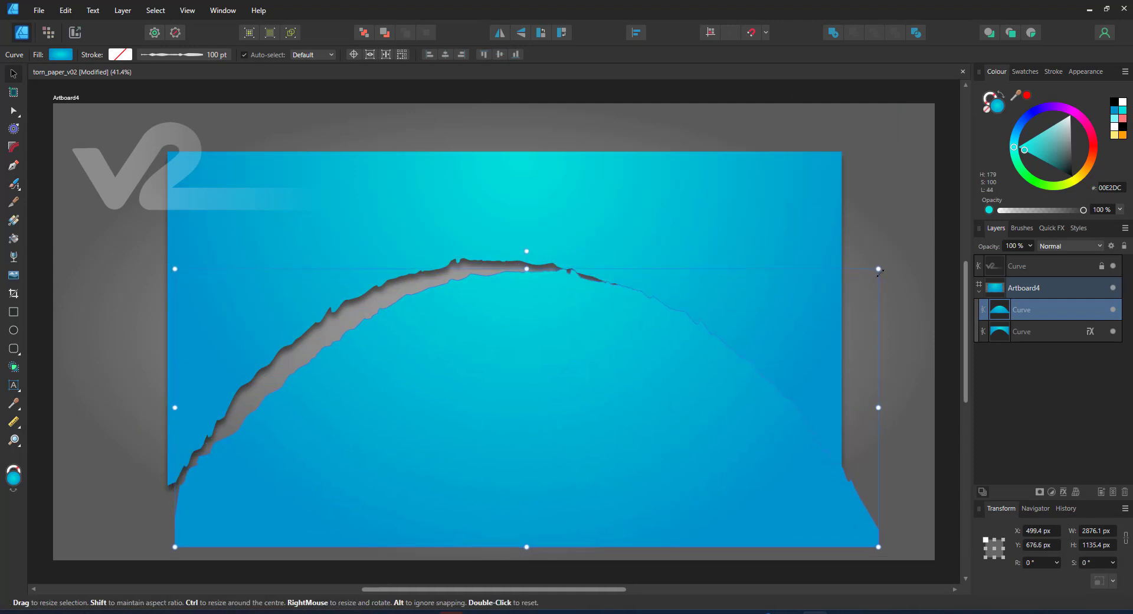
left_click_drag(882, 269, 924, 329)
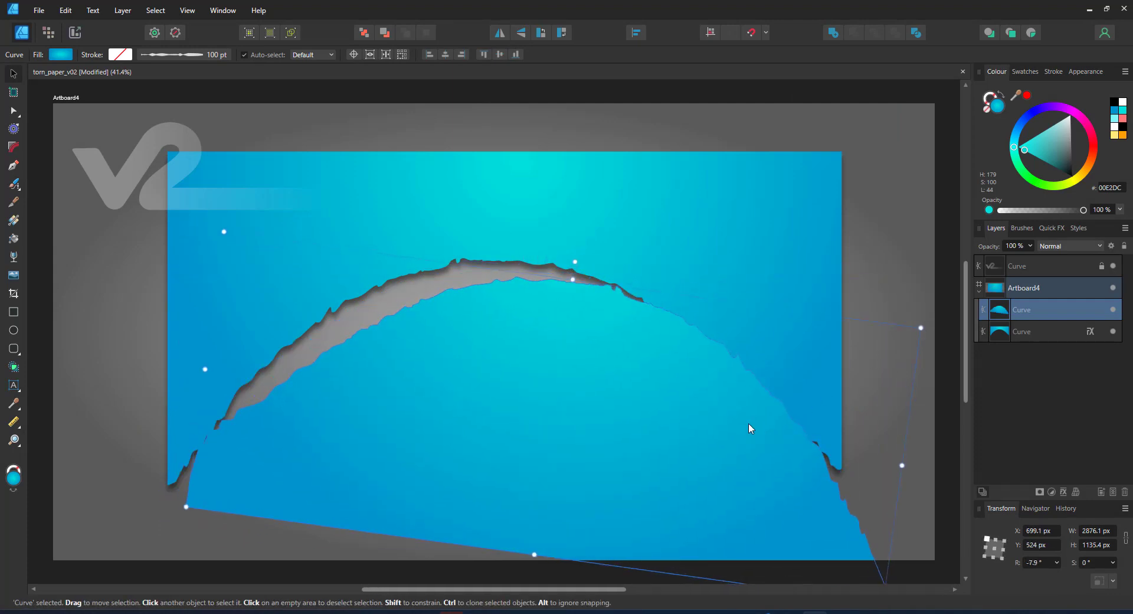
left_click_drag(205, 369, 222, 372)
left_click(620, 237, "shift")
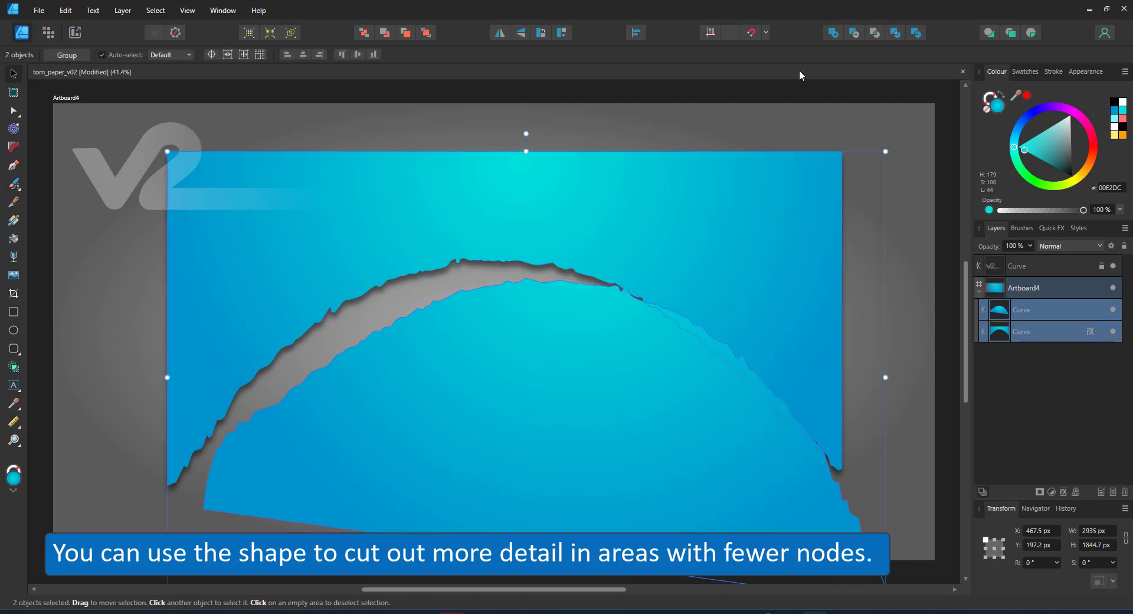
left_click(848, 34)
Step: Paste another dome, narrow and rotate it clockwise against the lower right slope of the arch, and subtract it from the blue curve
key("ctrl+v")
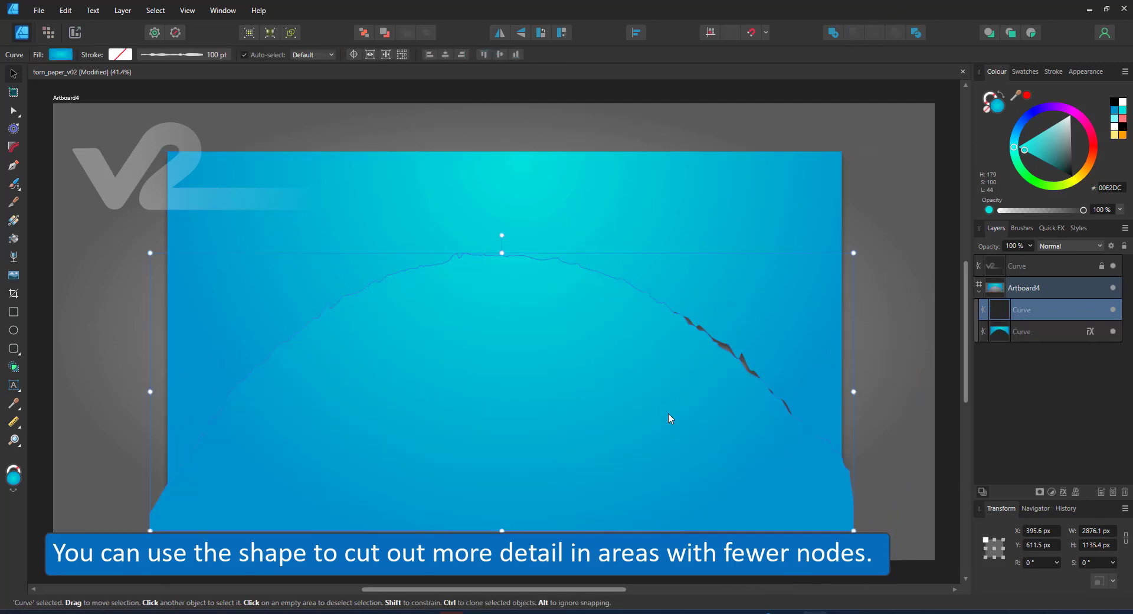
left_click_drag(848, 388, 786, 353)
left_click_drag(539, 340, 736, 419)
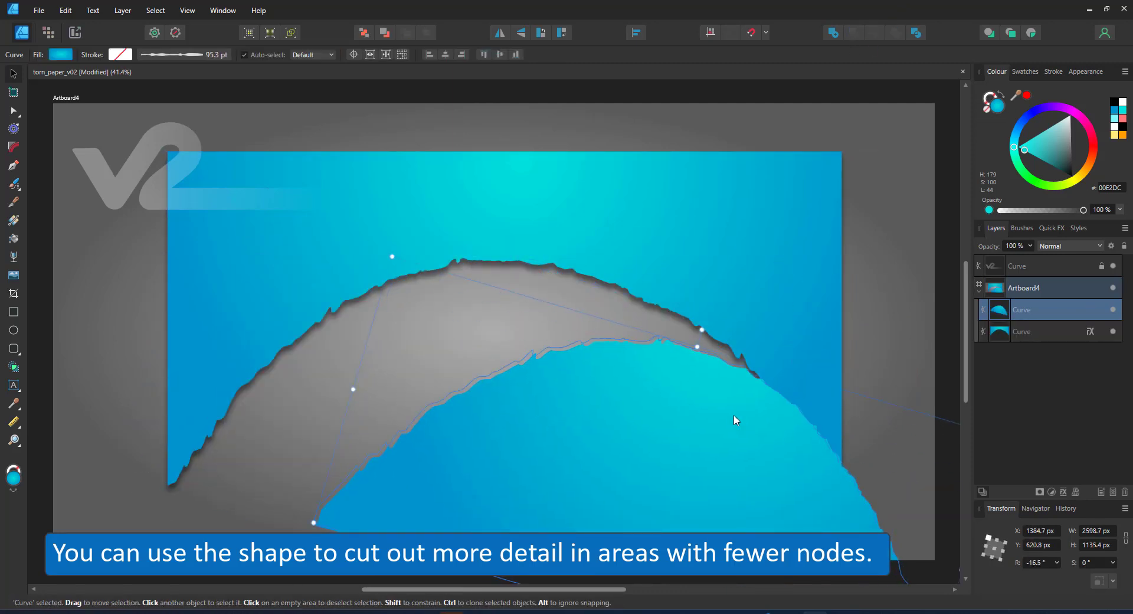
left_click_drag(704, 319, 739, 333)
mouse_move(606, 388)
left_mouse_down()
mouse_move(575, 384)
mouse_move(609, 390)
left_mouse_up()
left_click(650, 281, "shift")
left_click(853, 34)
Step: Paste another dome, scale it down over the left slope of the arch, and subtract it from the blue curve
key("ctrl+v")
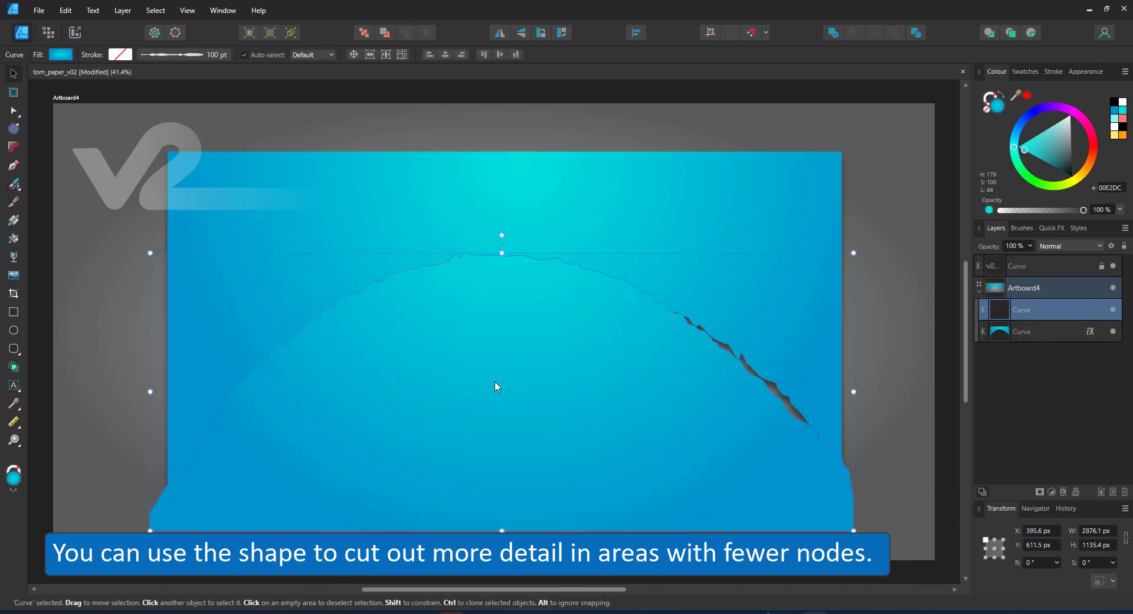
left_click_drag(855, 253, 572, 254)
left_click_drag(425, 413, 391, 367)
left_click(614, 248, "shift")
left_click(854, 33)
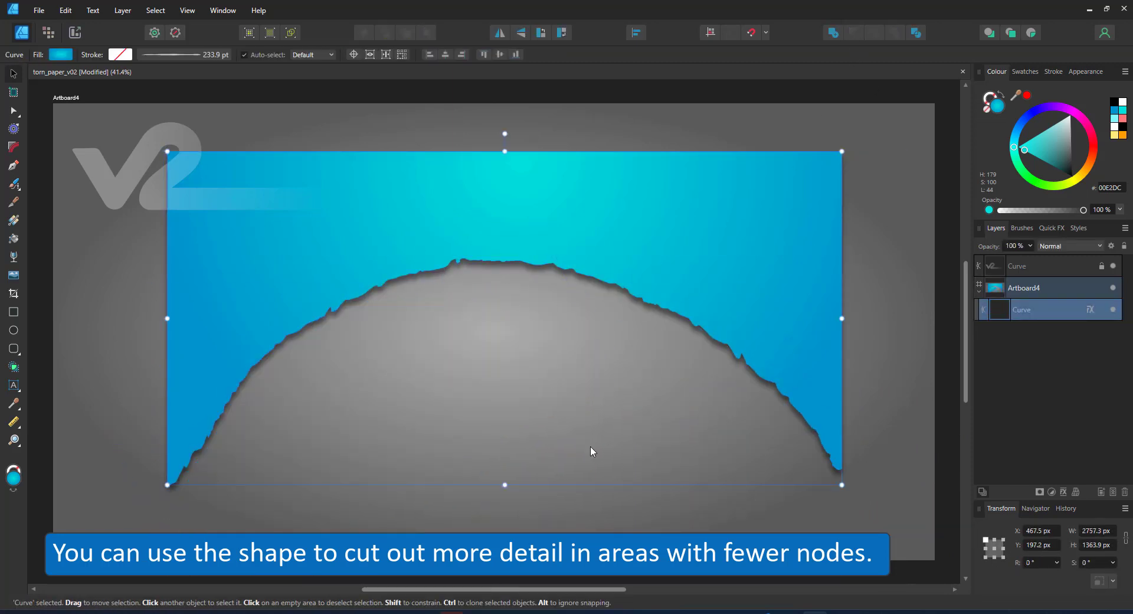
left_click(956, 423)
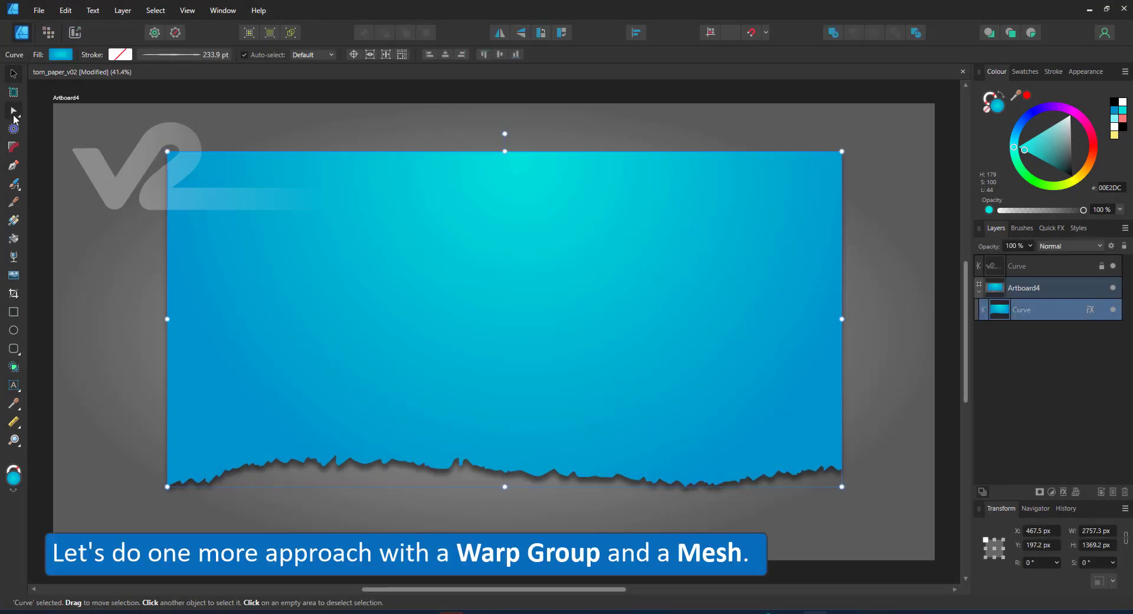
Step: Put the blue torn curve in a Mesh warp group and raise its left interior and lower-edge mesh nodes into a hump
left_click(13, 115)
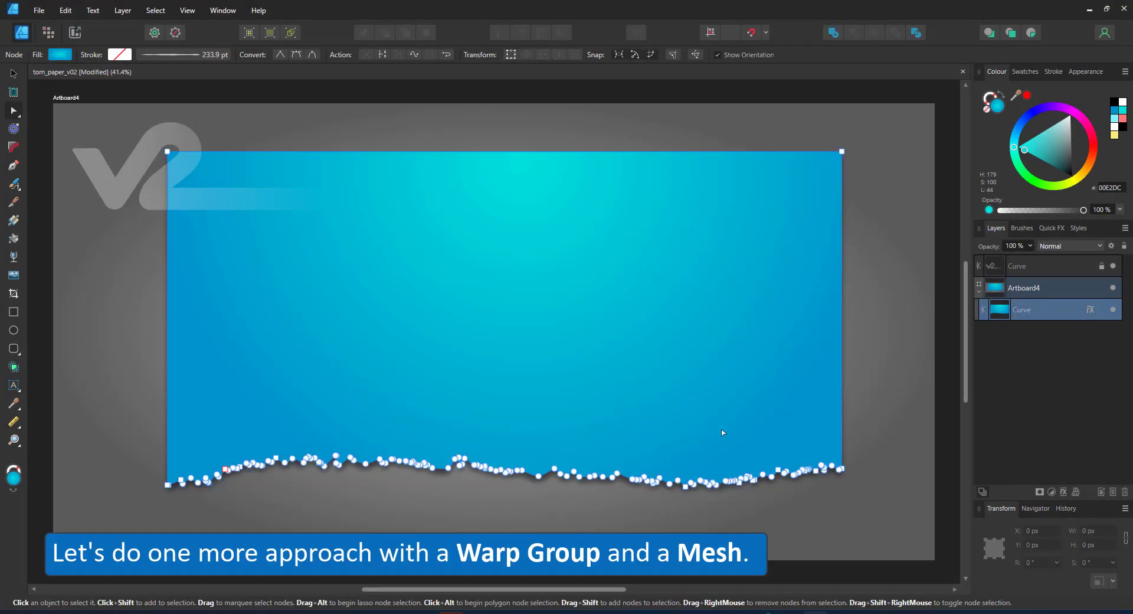
left_click(14, 74)
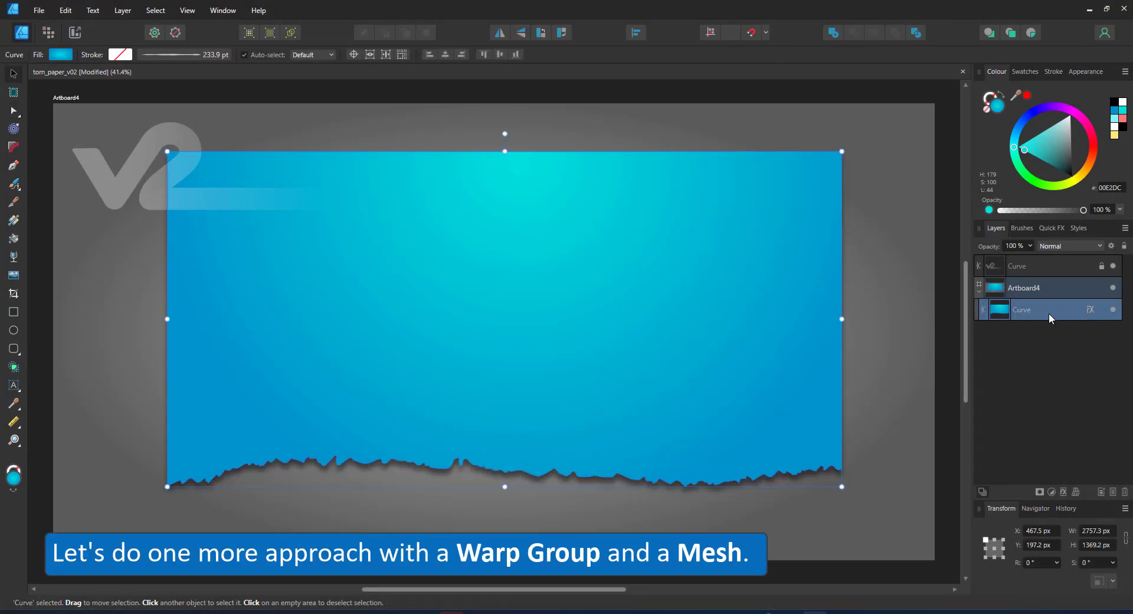
left_click(1076, 492)
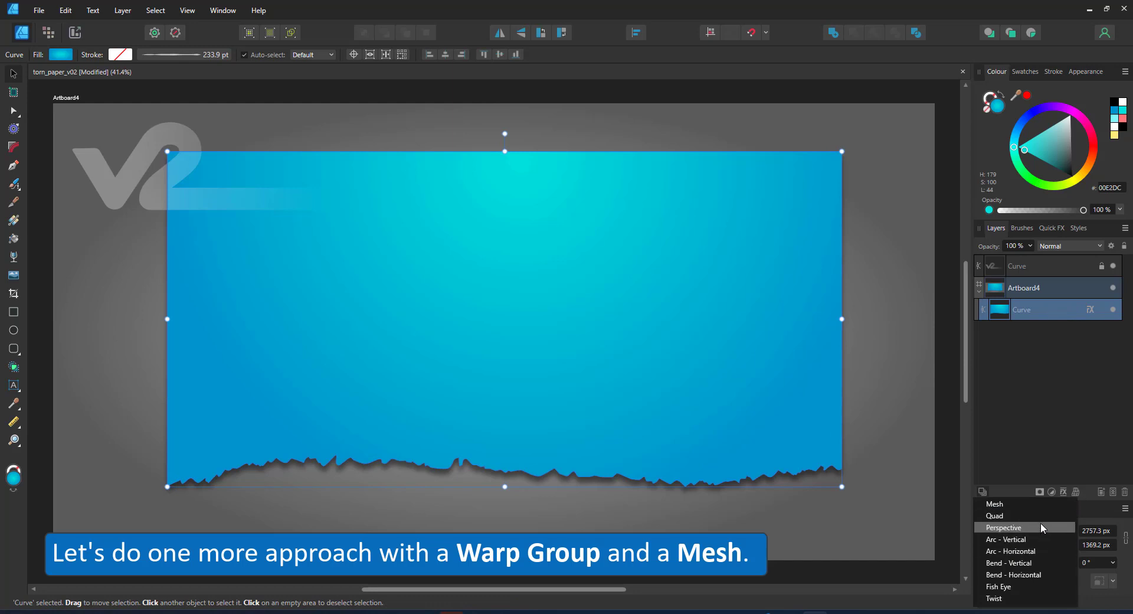
left_click(1028, 506)
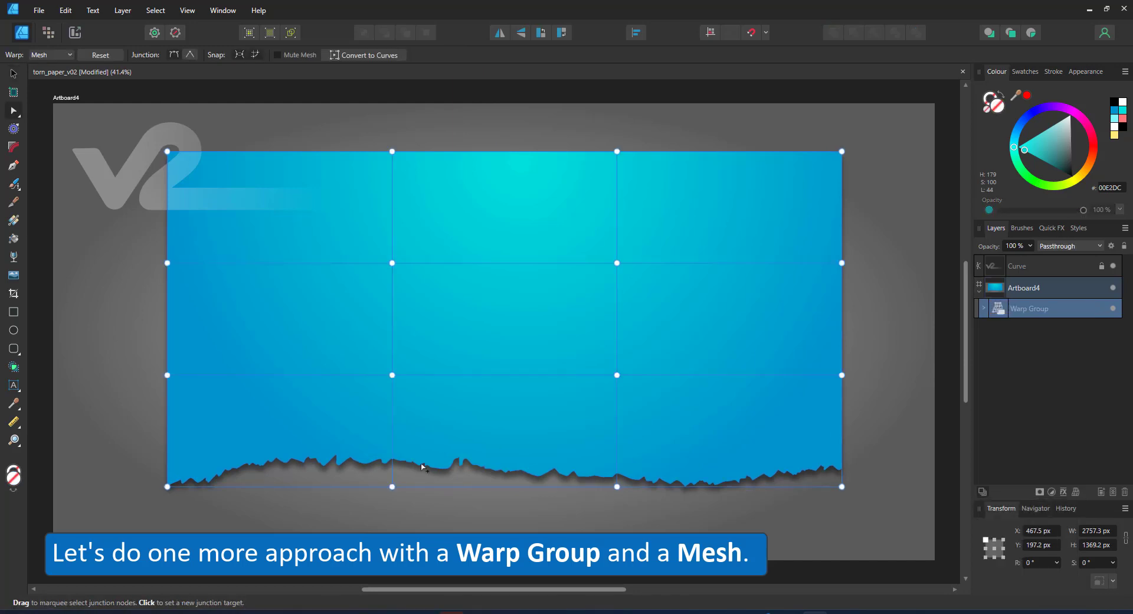
left_click_drag(393, 487, 392, 304)
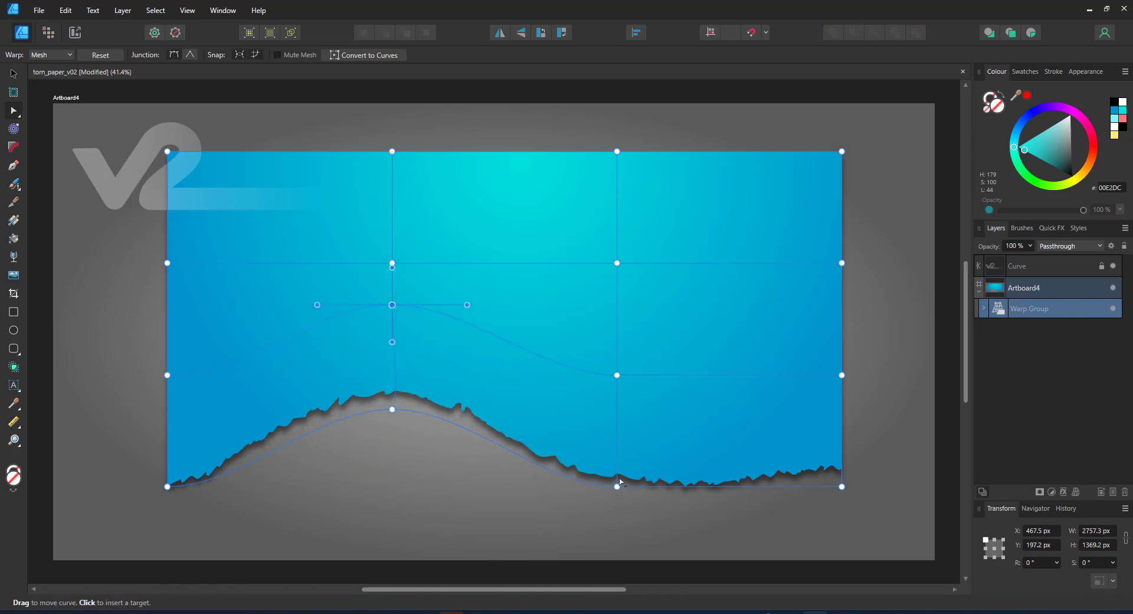
Step: Pull the mesh's lower right corner node down and inward, and raise the neighbouring lower-edge node to bend the torn edge steeply
left_click_drag(840, 488, 703, 572)
left_click_drag(708, 522, 785, 519)
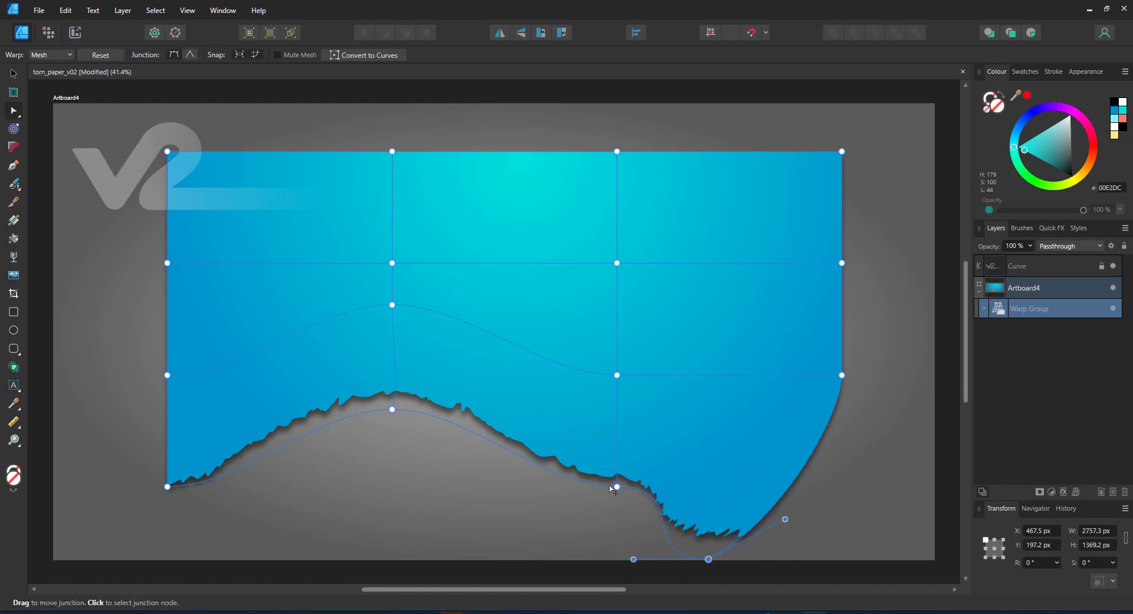
left_click_drag(611, 489, 558, 424)
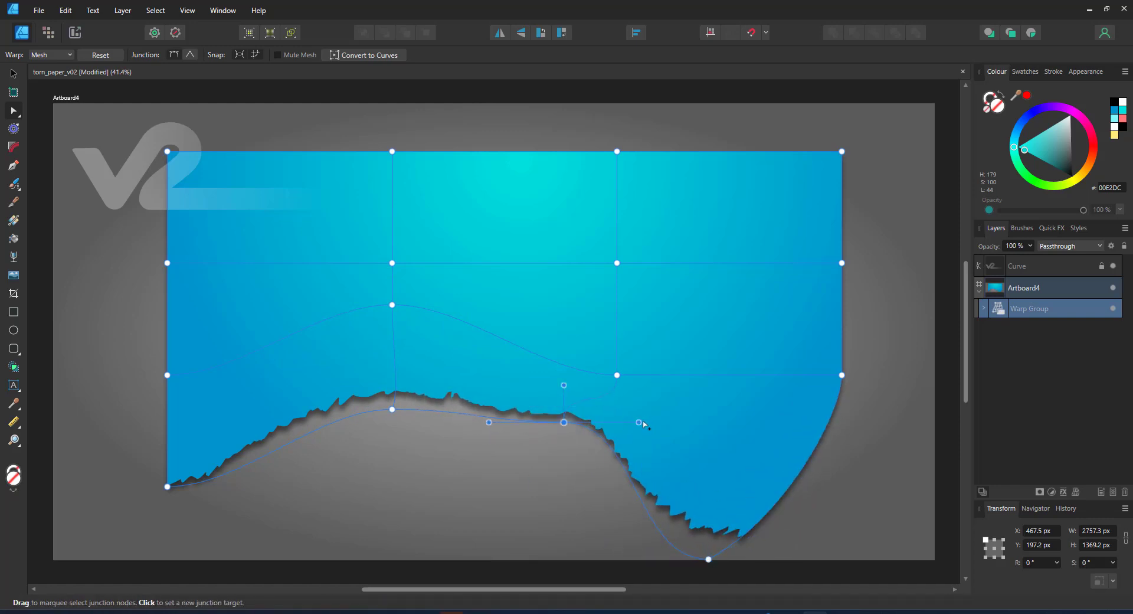
left_click_drag(642, 423, 657, 498)
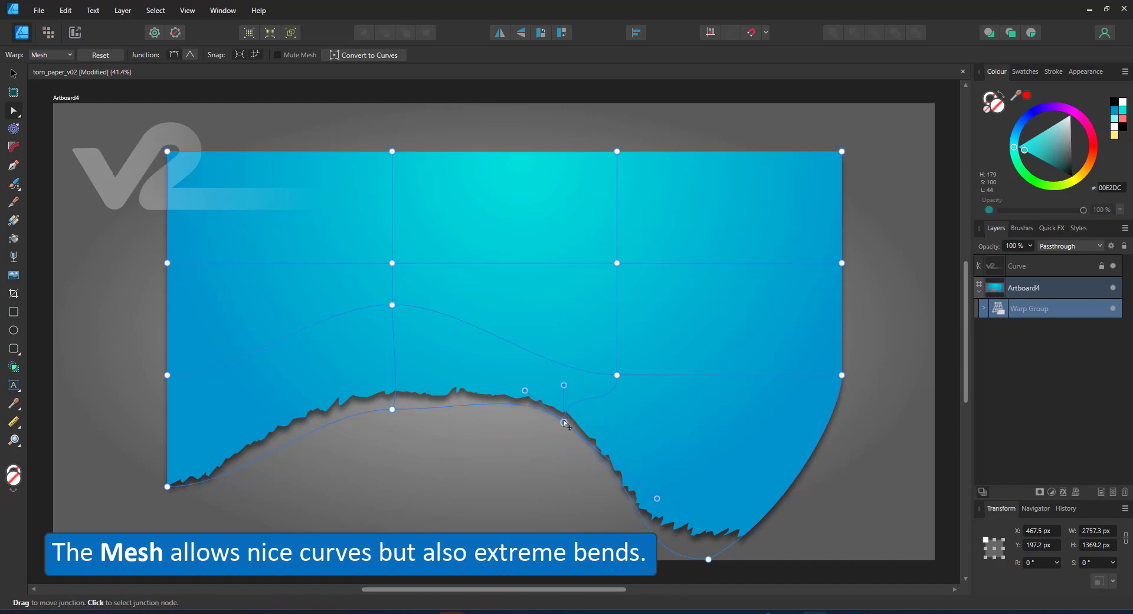
left_click_drag(559, 382, 553, 407)
Step: Pull the mesh's lower right-edge node down and refine the right lower-edge nodes and handles into a steep, rounded arch side
scroll(675, 349, "down", 3)
left_click_drag(877, 253, 864, 406)
mouse_move(743, 436)
left_mouse_down()
mouse_move(728, 437)
mouse_move(742, 439)
left_mouse_up()
left_click_drag(744, 438, 633, 374)
left_click_drag(588, 323, 572, 300)
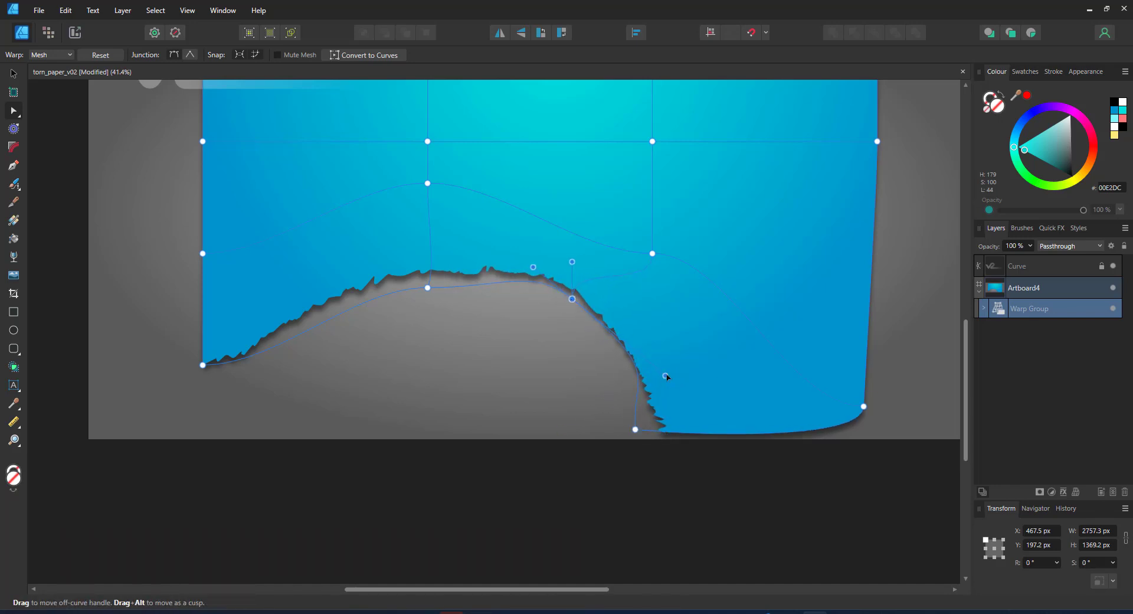
left_click_drag(666, 376, 659, 329)
left_click_drag(636, 430, 676, 431)
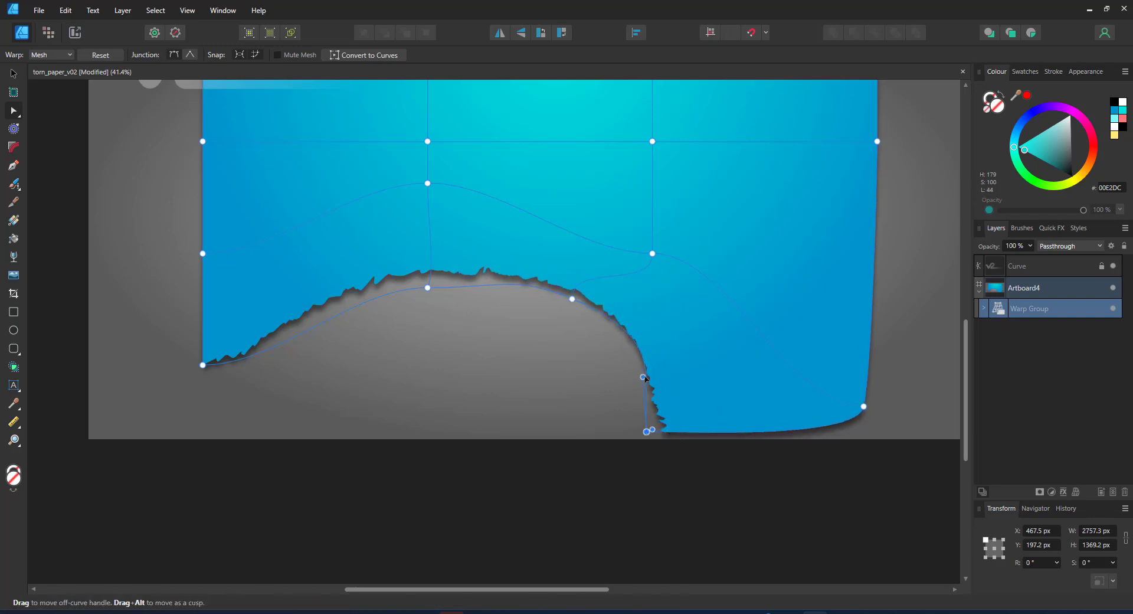
left_click_drag(644, 377, 663, 359)
Step: Lower the mesh's left corner node, shift the left lower-edge node outward to widen the arch, and move the warp group slightly up
left_click_drag(202, 365, 202, 423)
left_click_drag(428, 288, 370, 299)
left_click_drag(297, 301, 298, 343)
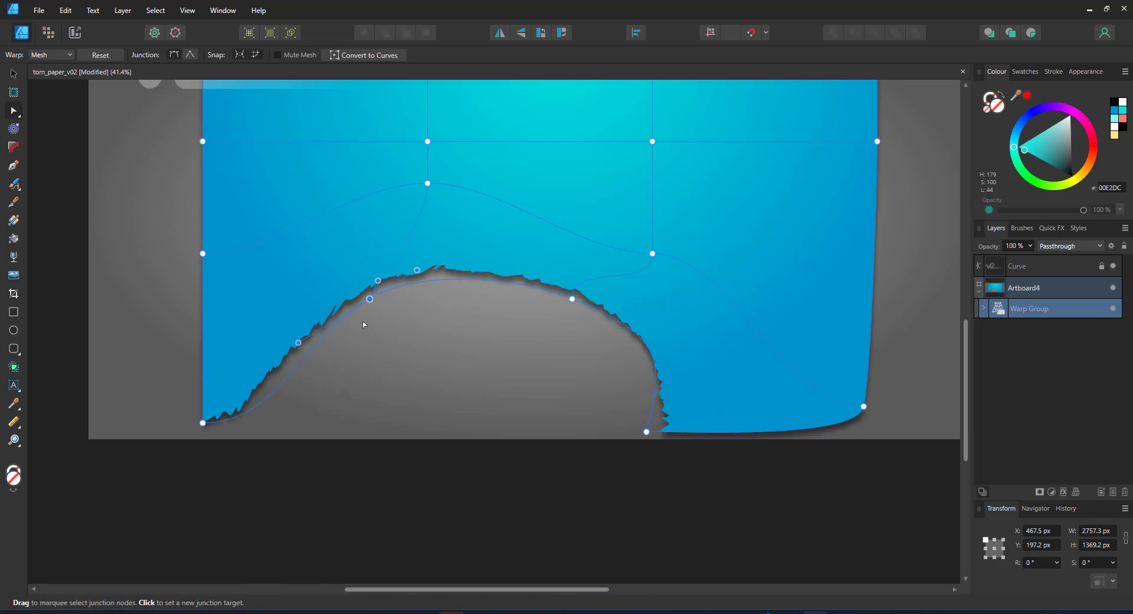
key("ctrl+0")
left_click_drag(607, 348, 611, 336)
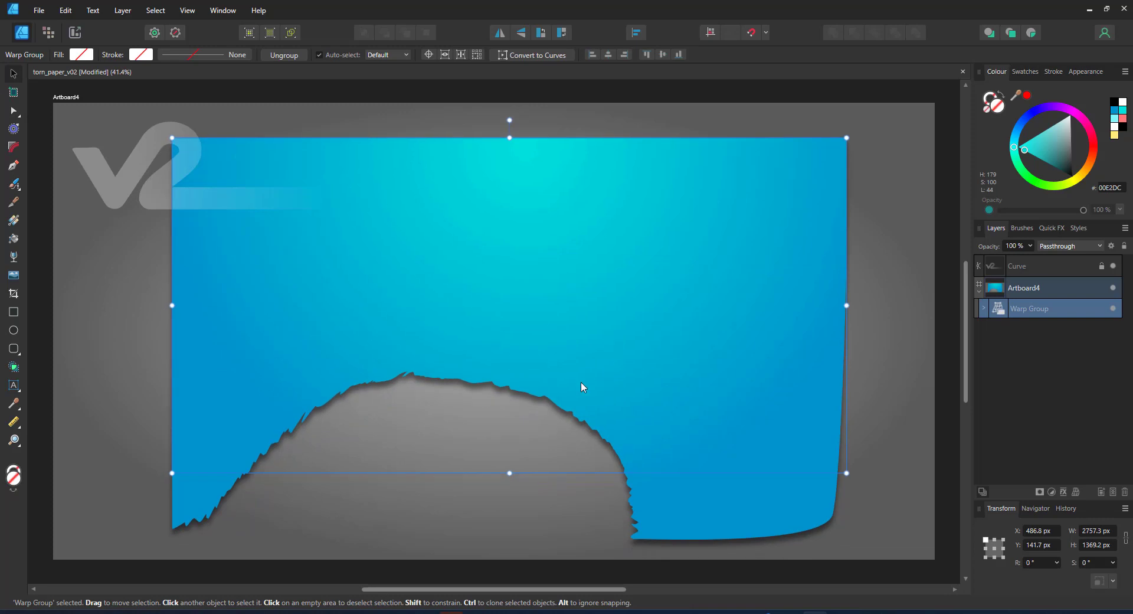
Step: Draw a rectangle about 1969 by 1231 px covering the torn arch
key("a")
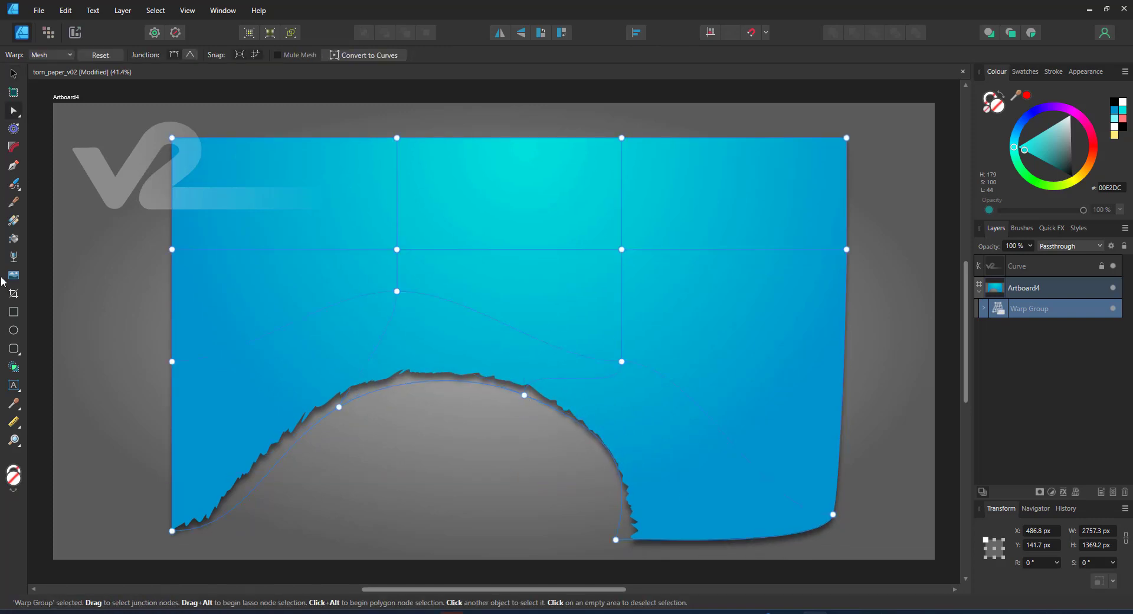
left_click(14, 312)
mouse_move(176, 249)
left_mouse_down()
mouse_move(617, 540)
mouse_move(659, 551)
left_mouse_up()
key("v")
Step: Convert the warp group to curves and intersect it with the rectangle
left_click(838, 190)
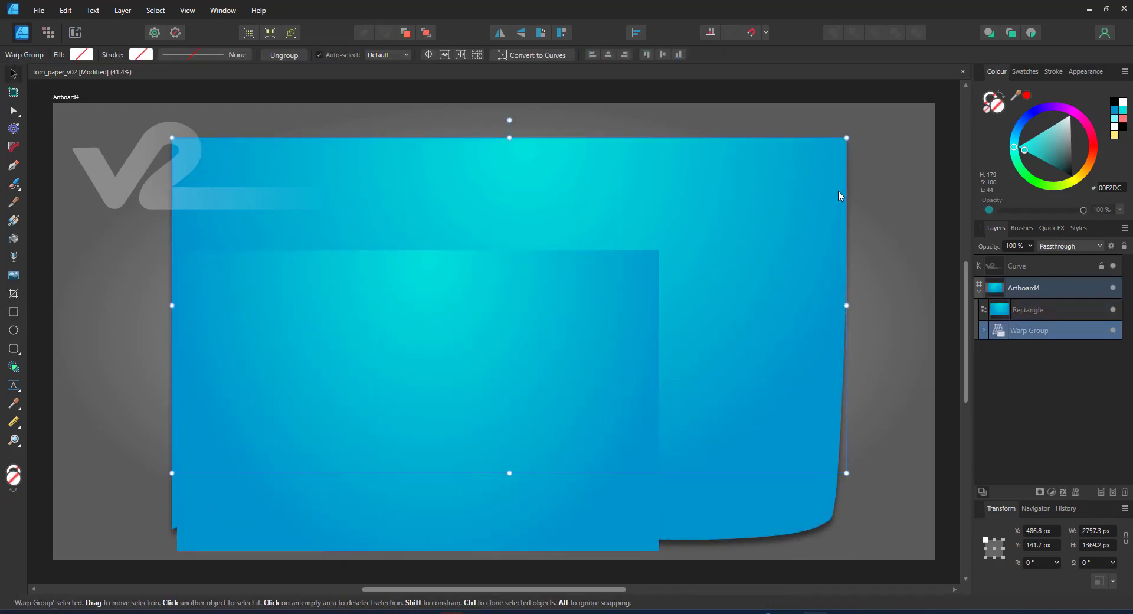
key("ctrl+Return")
key("a")
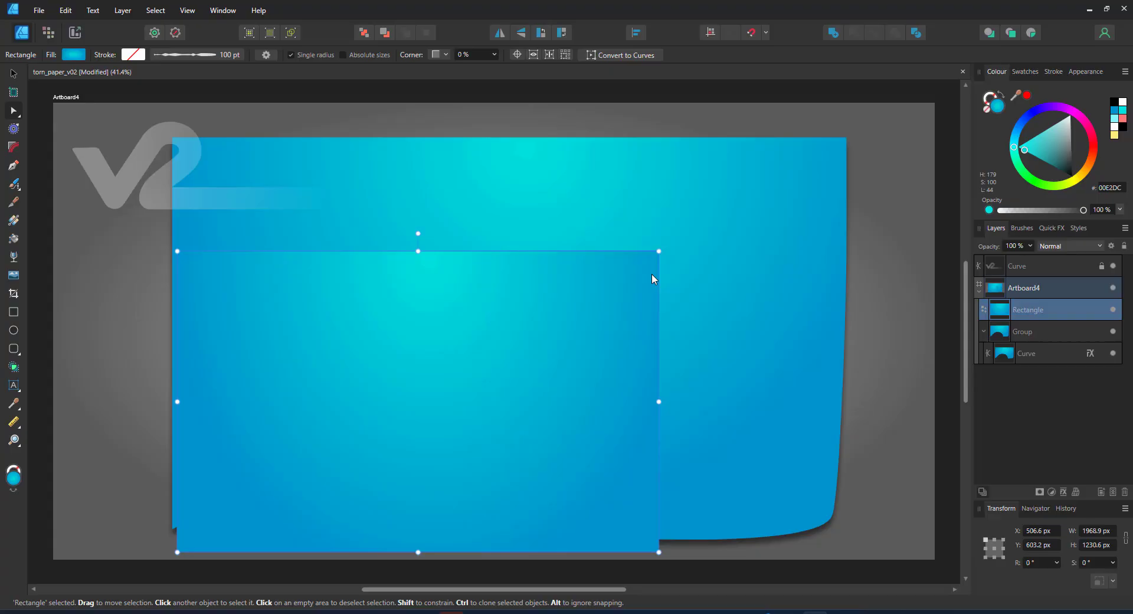
left_click(747, 204, "shift")
left_click(871, 34)
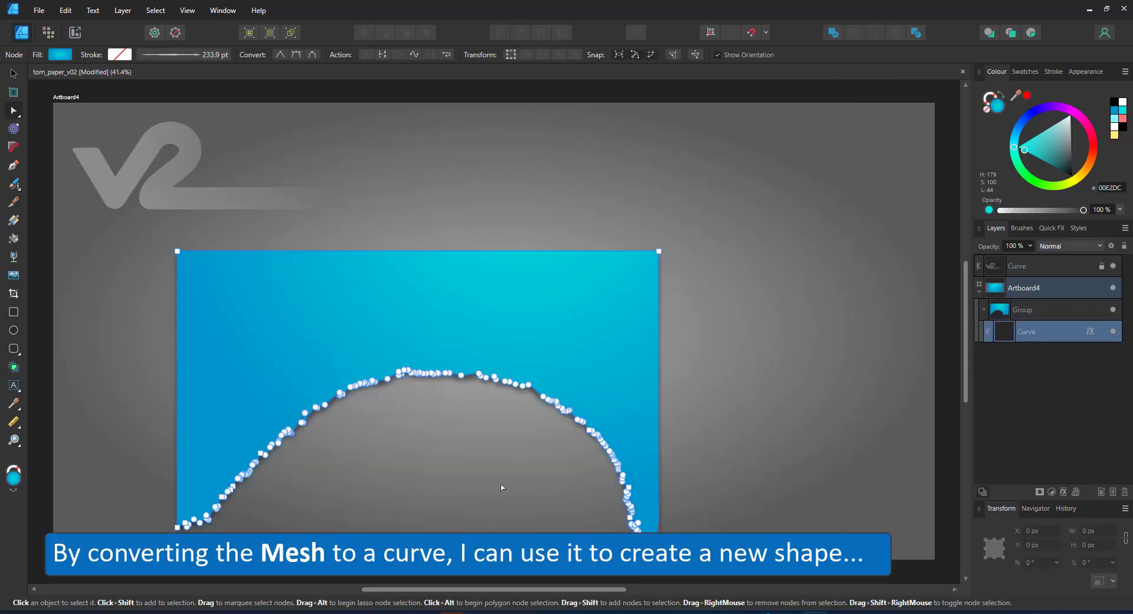
Step: Raise the top corners and extend the right side of the arch curve to about 2384 by 1487 px, and move it up slightly
key("c")
key("a")
left_click_drag(137, 202, 675, 220)
left_click_drag(766, 348, 765, 346)
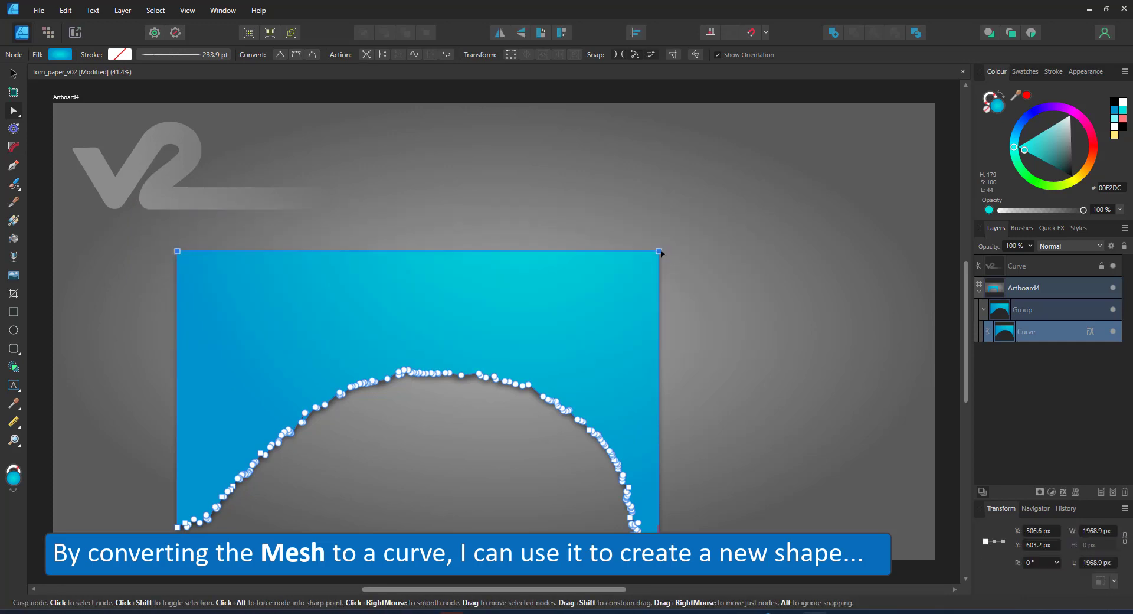
left_click_drag(660, 251, 760, 178)
left_click(13, 73)
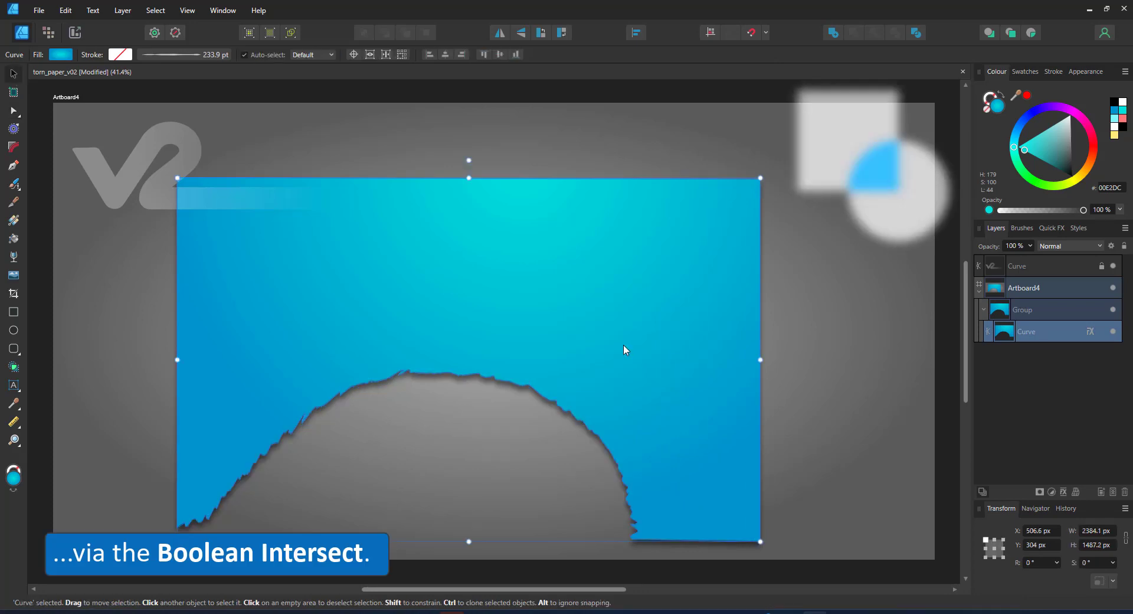
left_click_drag(623, 345, 640, 314)
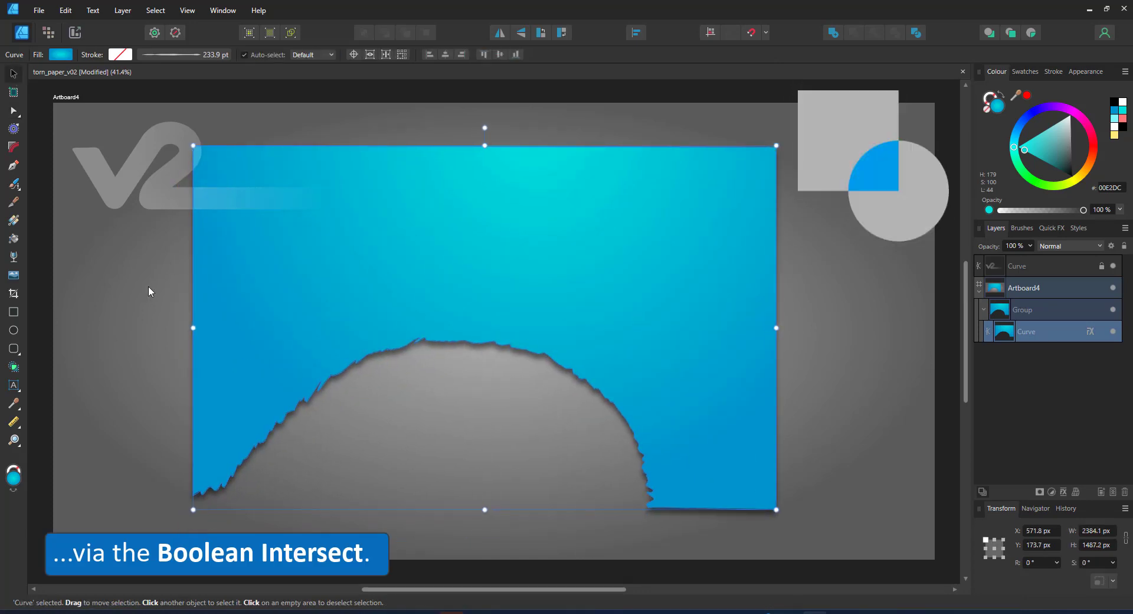
Step: Draw a circle about 1221 px wide over the arch's right half and duplicate the blue arch curve
mouse_move(408, 298)
left_mouse_down()
mouse_move(671, 562)
mouse_move(706, 567)
left_mouse_up()
key("a")
left_click(533, 149)
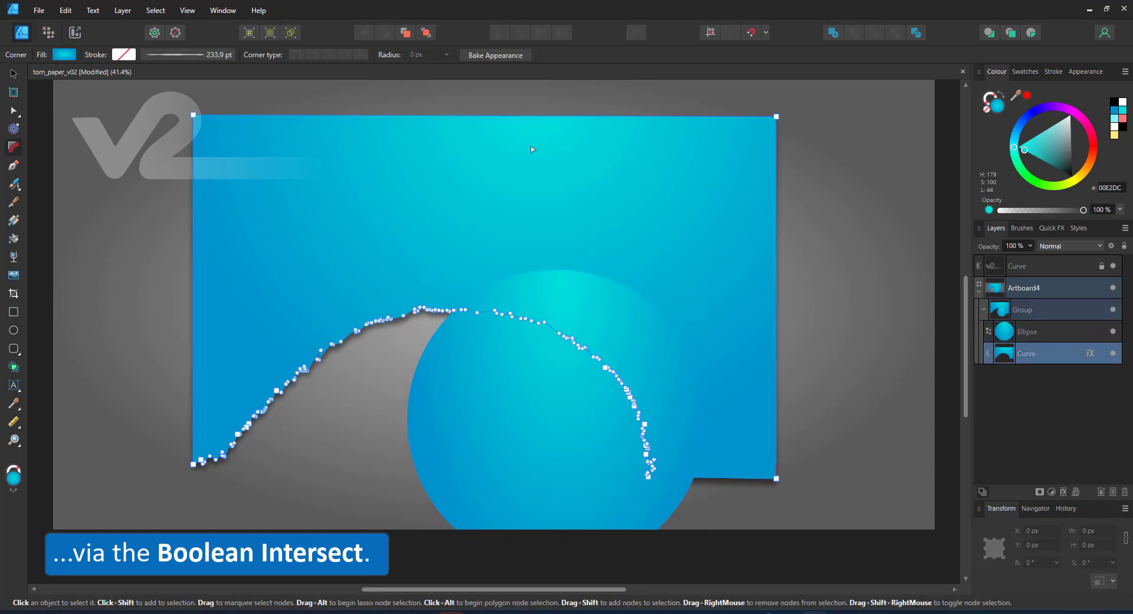
key("ctrl+j")
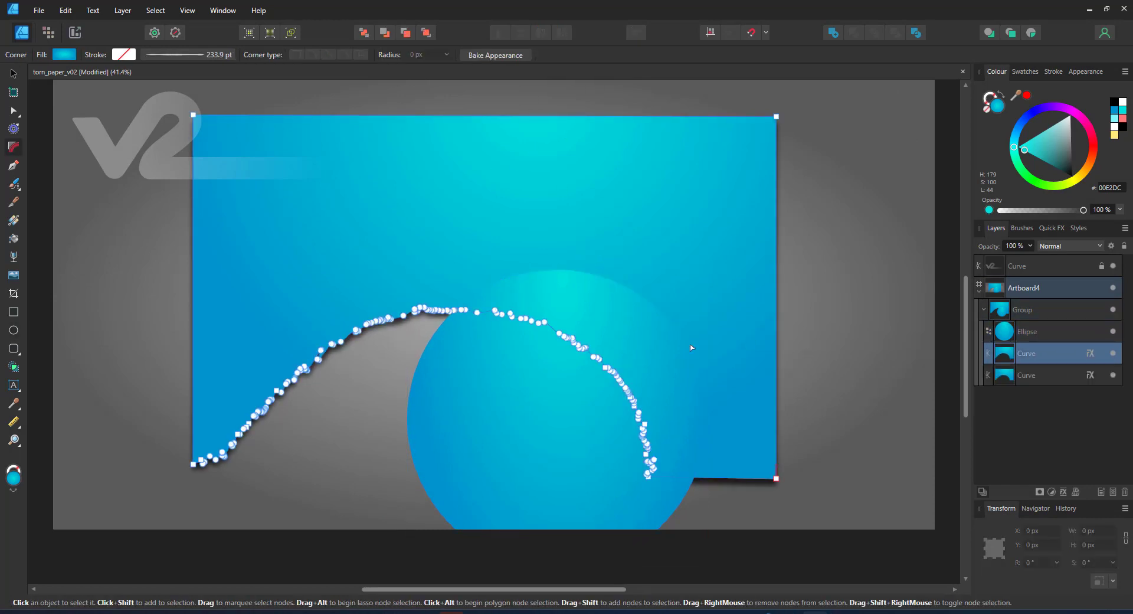
Step: Ungroup the circle and curves, and place one arch curve above the circle in the layer order
left_click(1019, 309)
key("ctrl+shift+g")
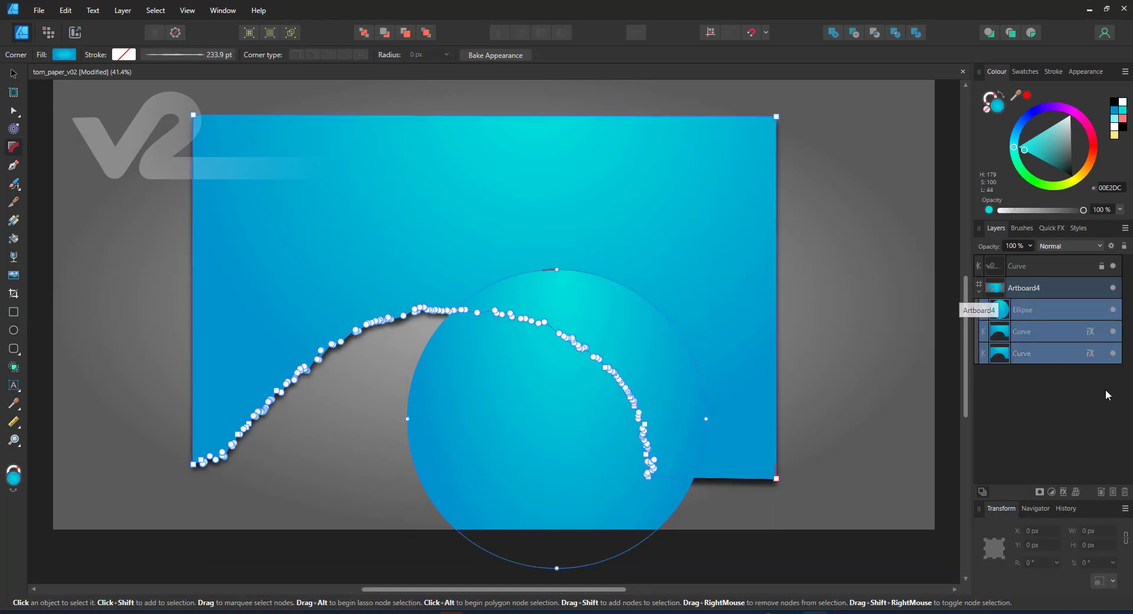
left_click(1053, 317)
left_click(1043, 325, "shift")
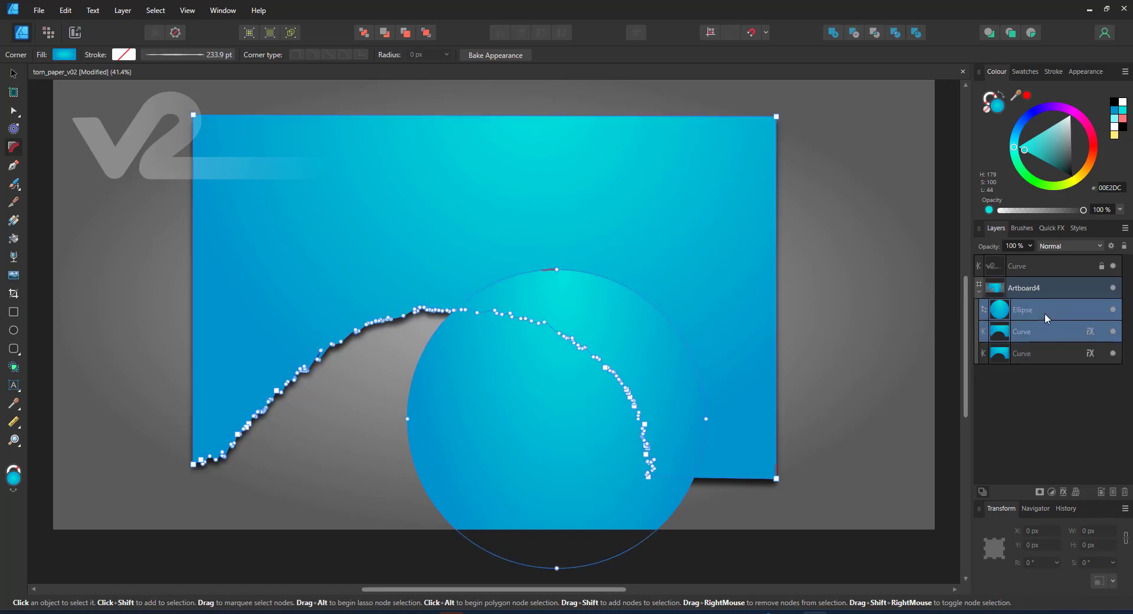
left_click(13, 75)
left_click(1014, 337)
left_click_drag(1015, 336, 1020, 302)
left_click(1024, 329, "shift")
Step: Scale the circle down to about 1095 px and subtract the upper arch curve from it
left_click(635, 445)
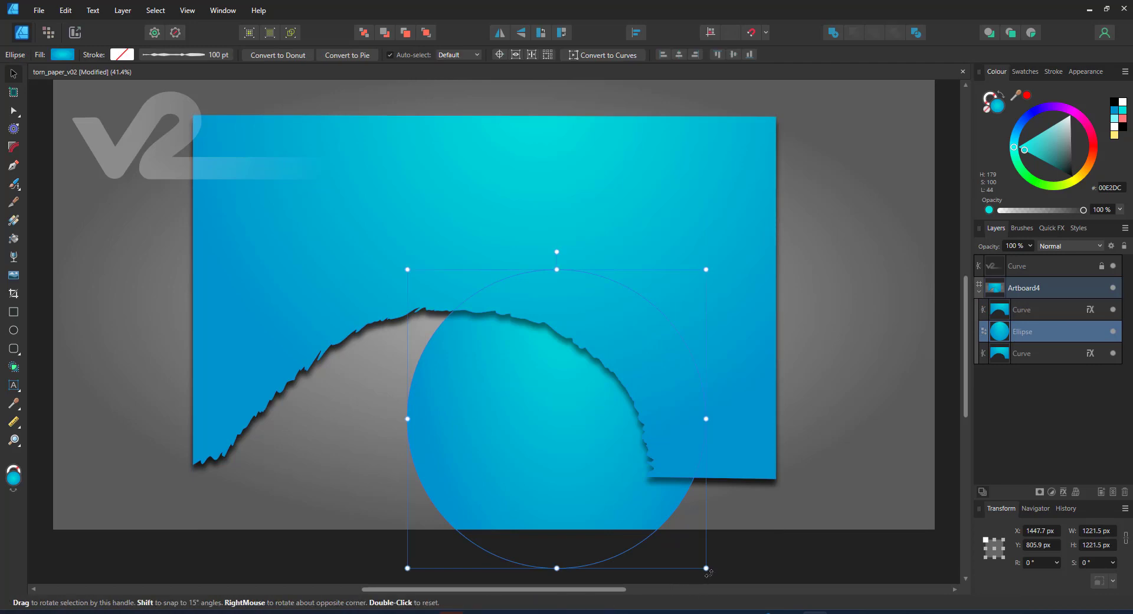
left_click_drag(703, 566, 675, 537)
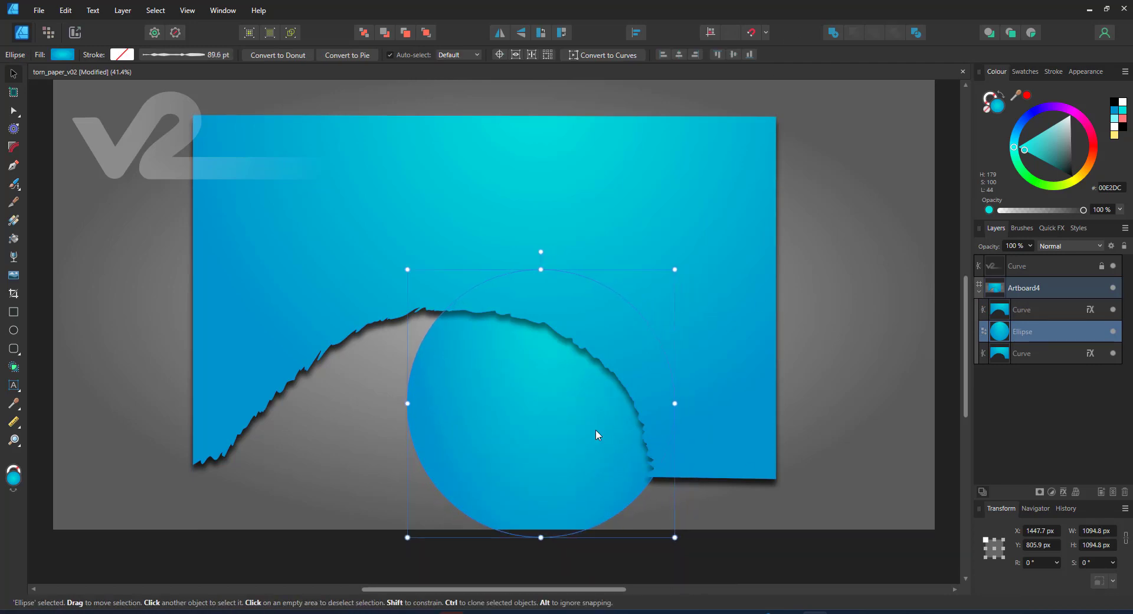
left_click(1016, 311, "shift")
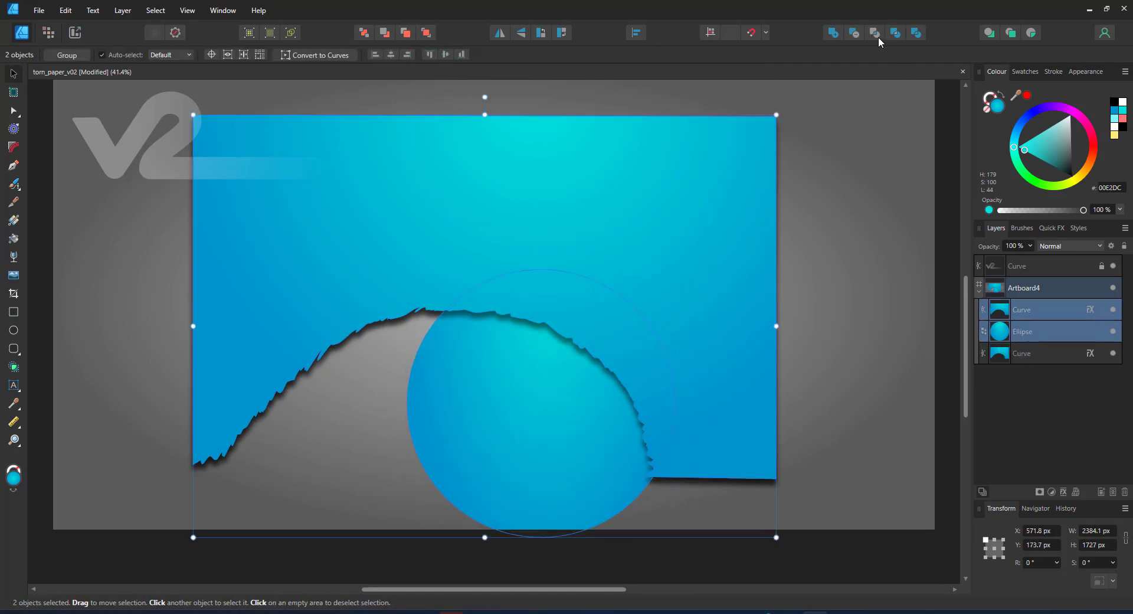
left_click(853, 33)
Step: Flip the jagged circle piece horizontally, move it over the arch's left slope, and rotate it about -12.3°
left_click_drag(546, 430, 609, 292)
left_click(499, 33)
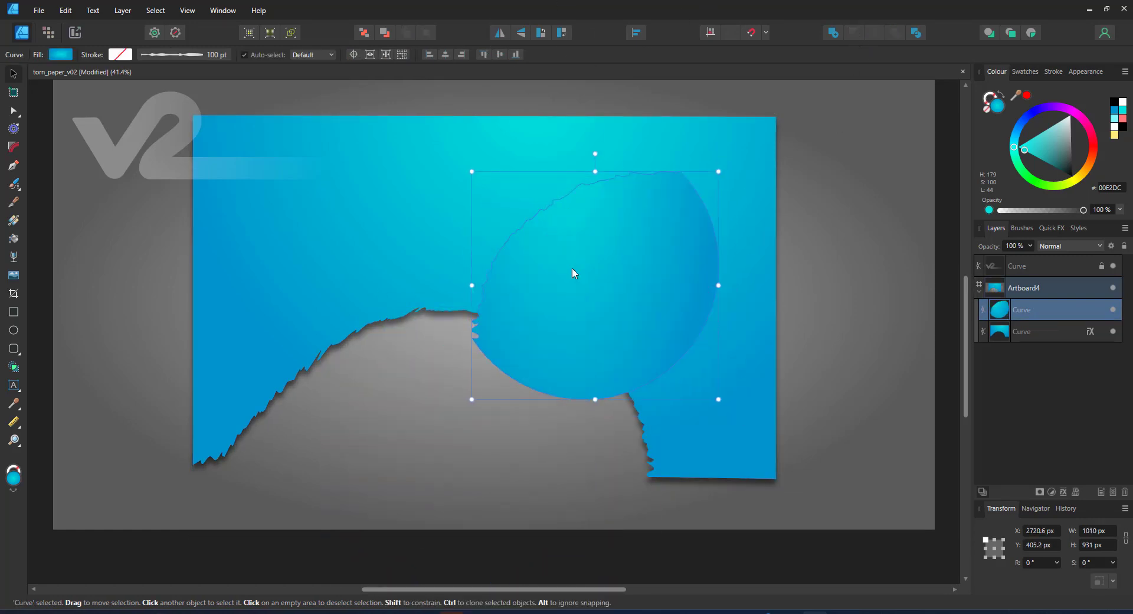
left_click_drag(644, 241, 401, 380)
left_click_drag(481, 314, 507, 351)
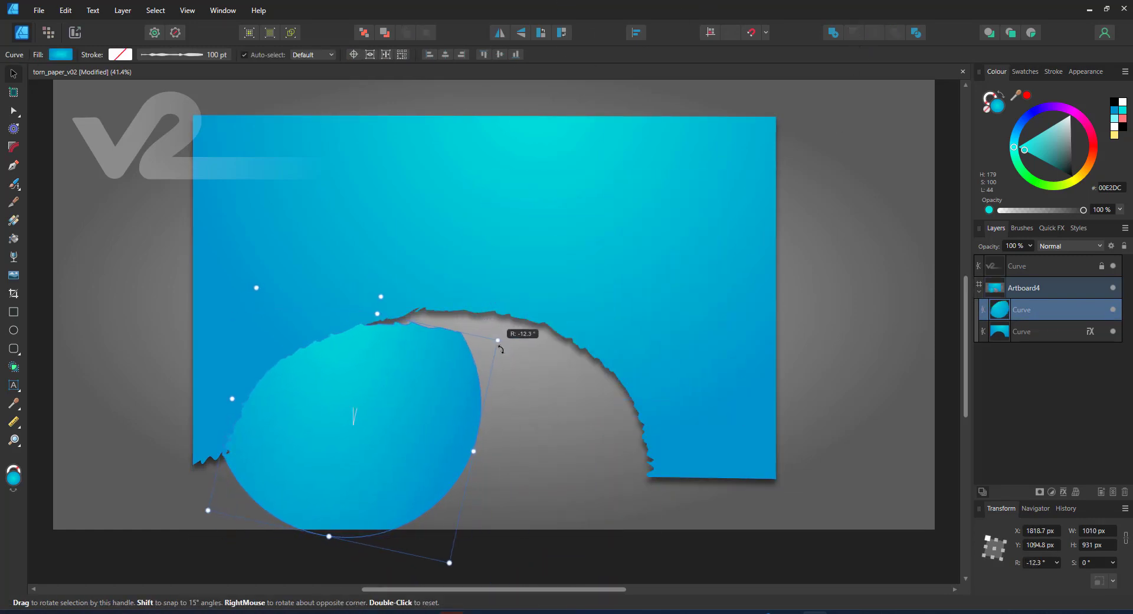
left_click(410, 265, "shift")
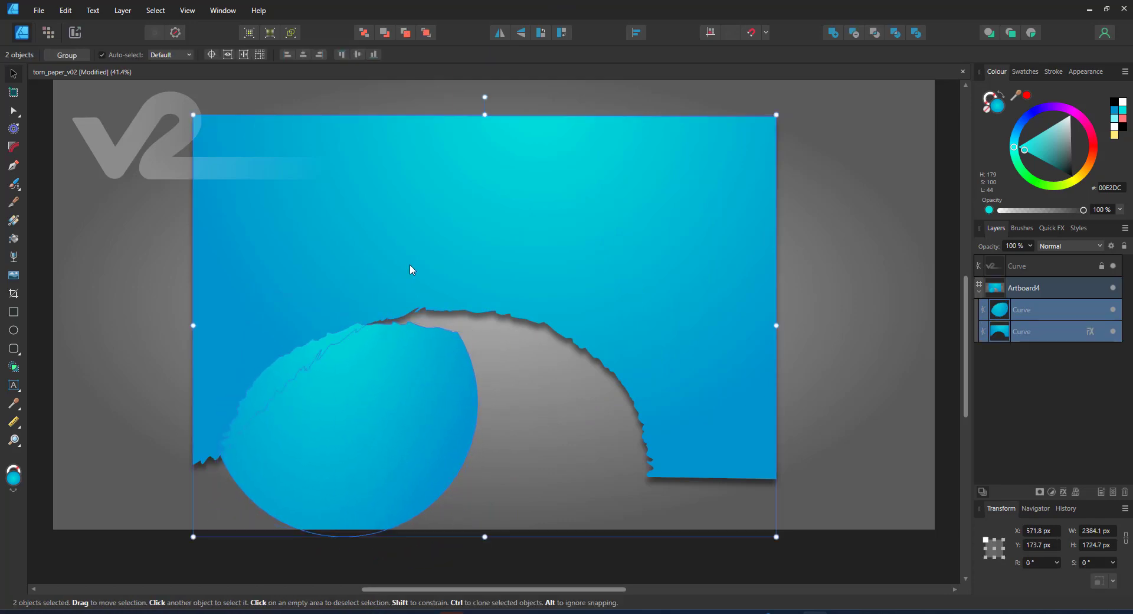
left_click(854, 33)
key("ctrl+z")
key("ctrl+z")
Step: Enlarge the jagged circle piece to fit the arch, then shrink and rotate the nodes of its left jagged edge
left_click_drag(494, 338, 535, 326)
key("a")
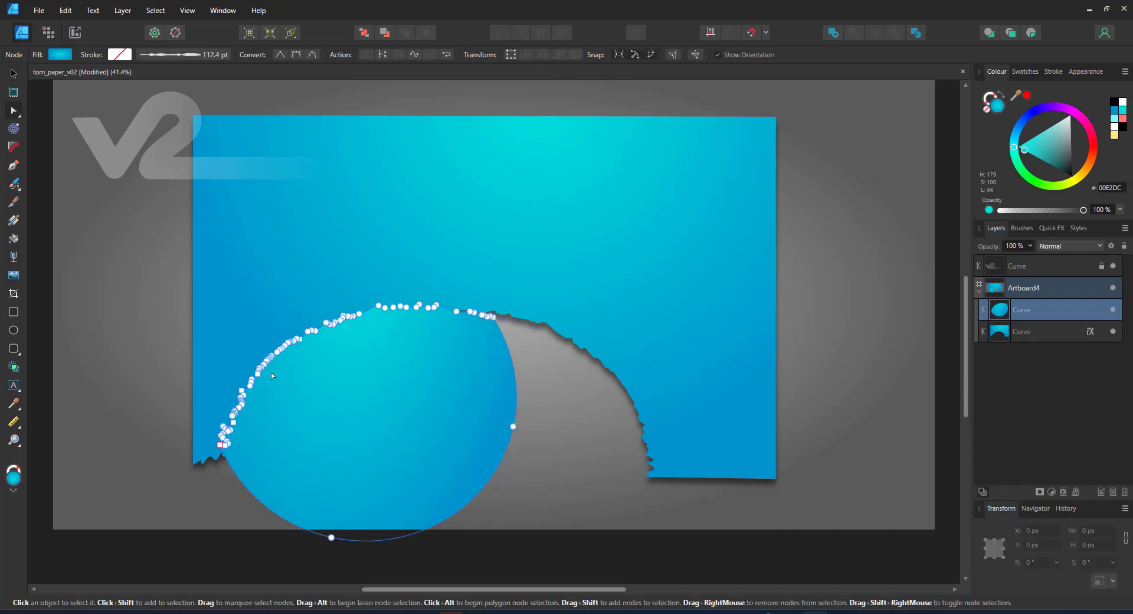
left_click_drag(216, 449, 331, 327)
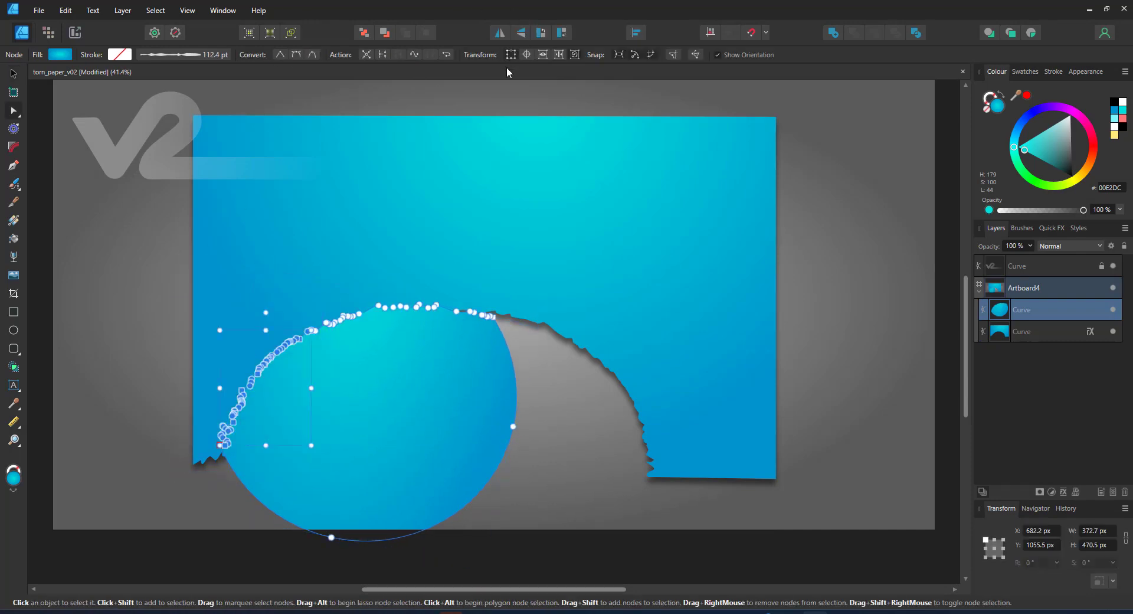
left_click_drag(304, 289, 211, 457)
left_click_drag(260, 321, 248, 321)
left_click_drag(262, 370, 267, 381)
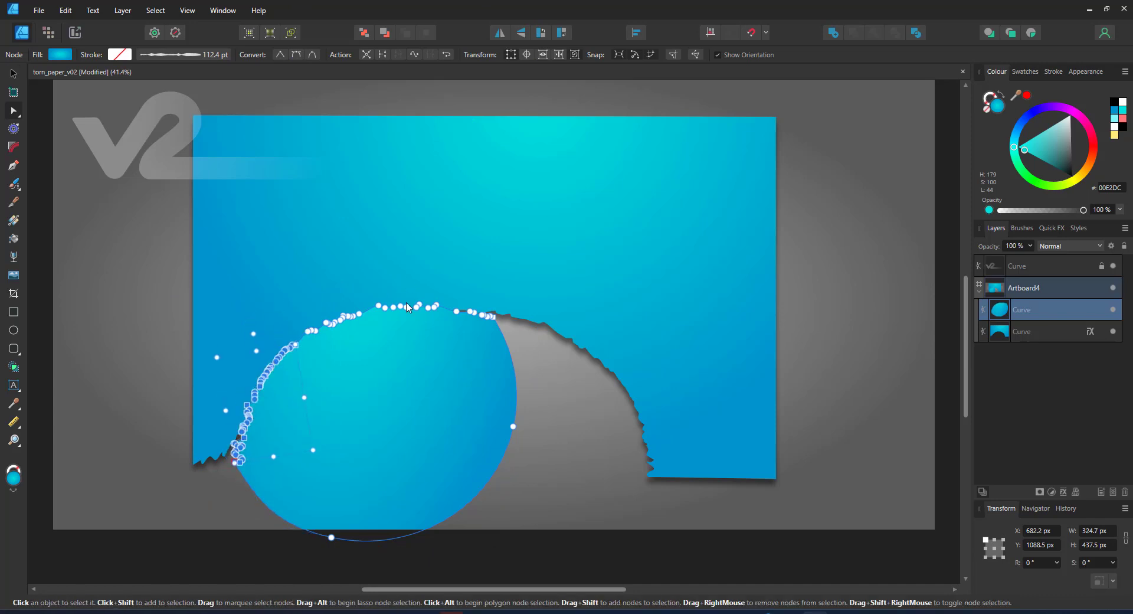
Step: Subtract the reshaped jagged circle piece from the blue curve
key("v")
key("ctrl+a")
key("ctrl+alt+s")
Step: Raise the nodes along the top of the arch in two stages to make its crown rounder
key("a")
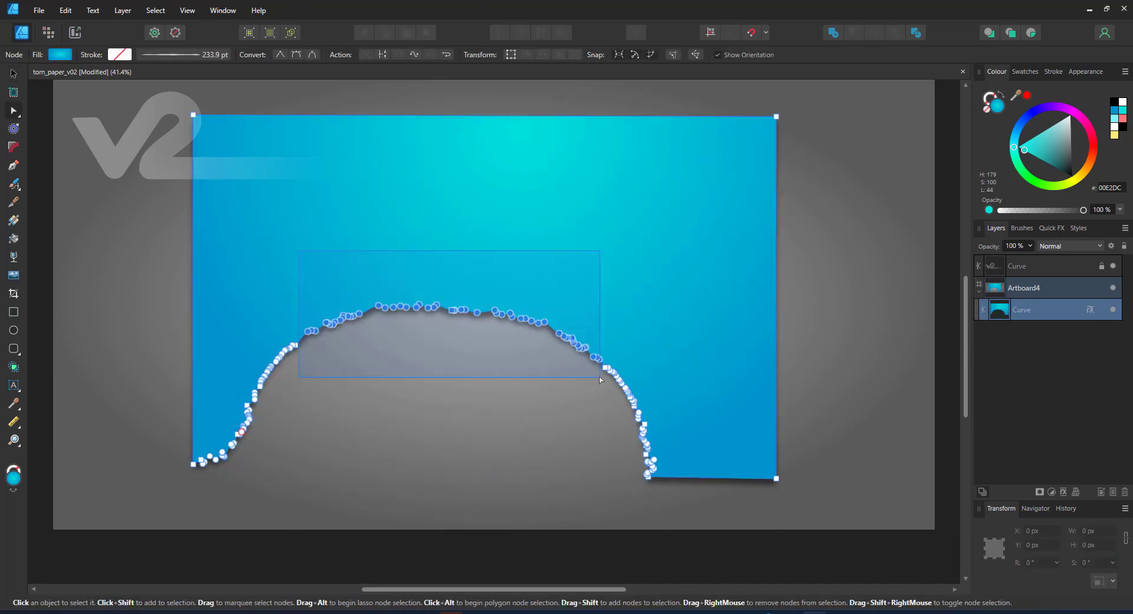
left_click_drag(600, 377, 600, 379)
left_click_drag(454, 305, 455, 297)
left_click_drag(367, 260, 537, 337)
left_click_drag(455, 297, 455, 290)
left_click(508, 489)
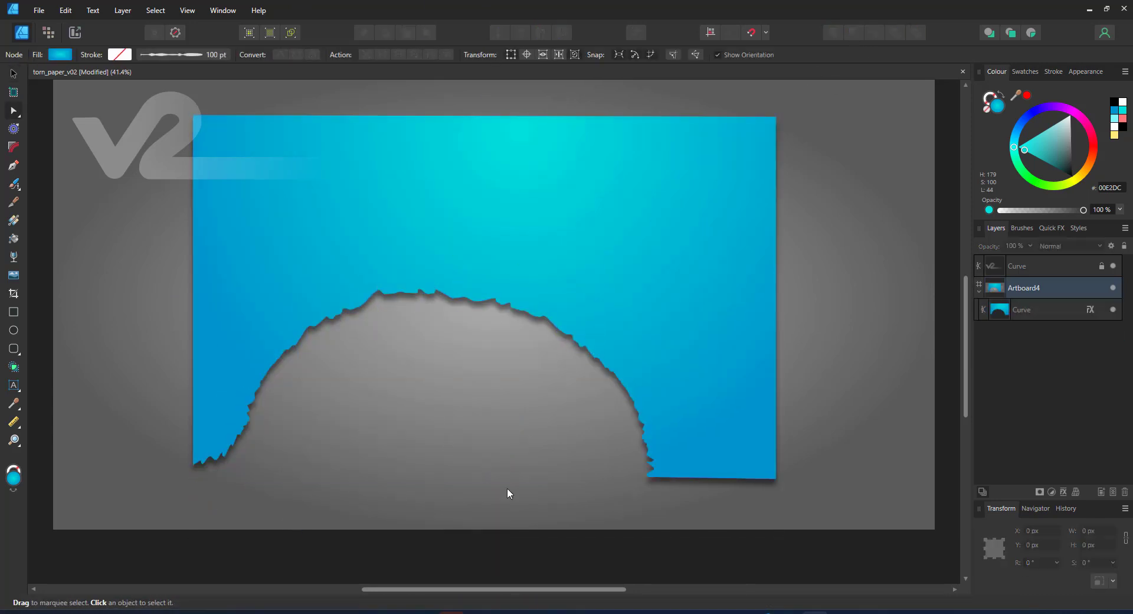
Step: Draw a square about 411 px wide and align it with the left and bottom edges of the blue curve
left_click(211, 440)
key("m")
left_click_drag(217, 229, 317, 329)
key("v")
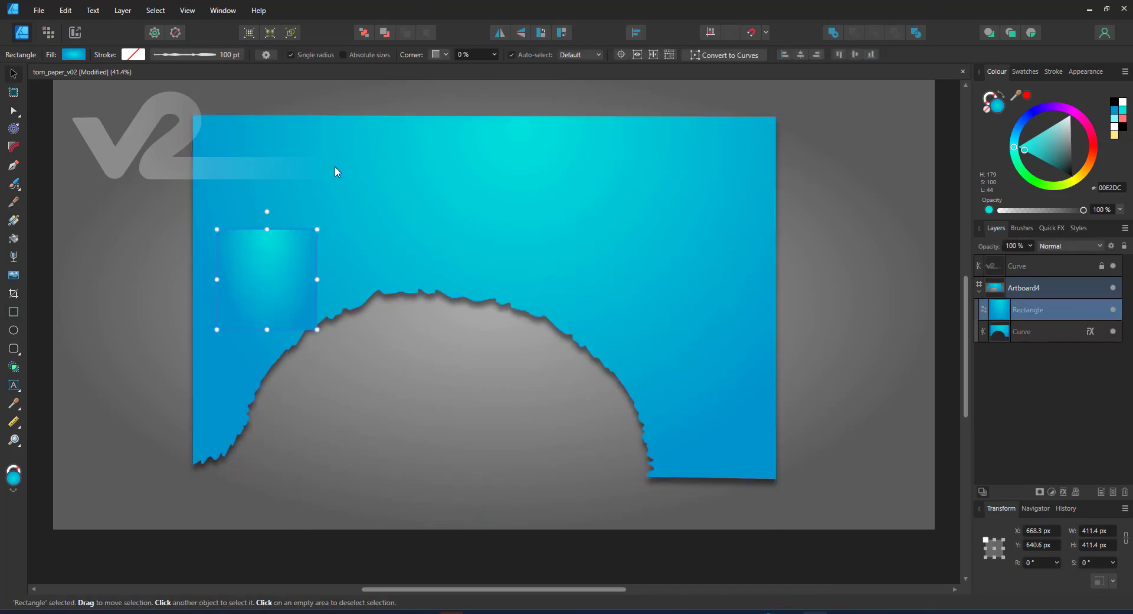
key("ctrl+a")
left_click(375, 55)
left_click(463, 55)
Step: Narrow the square to fit the arch's left foot and merge it with the blue curve using Add
left_click(254, 428)
left_click_drag(294, 428, 256, 429)
key("ctrl+a")
left_click(833, 32)
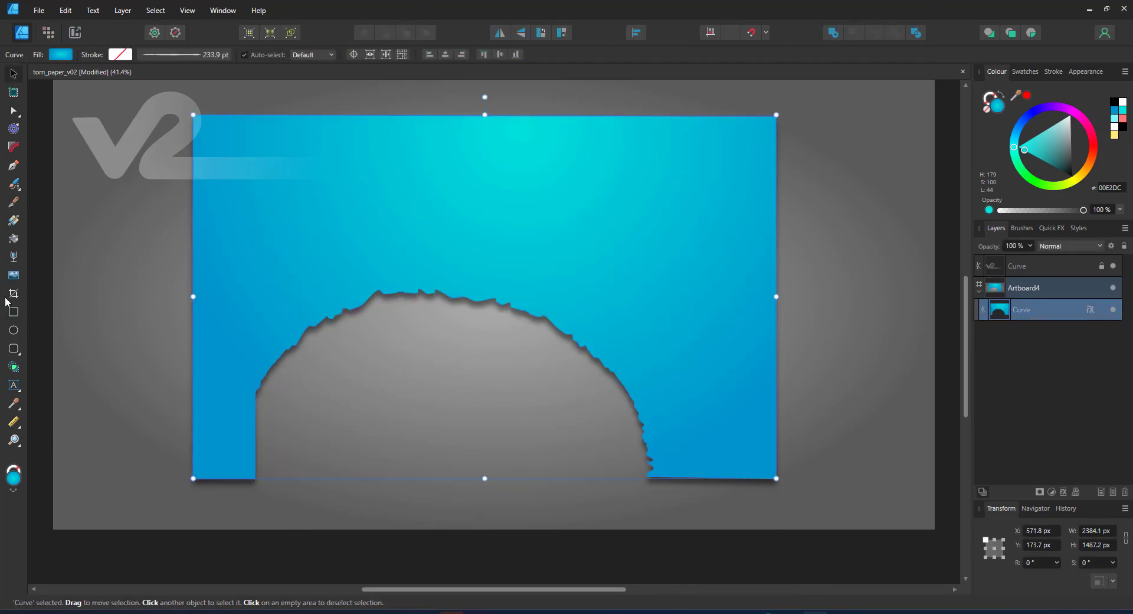
Step: Draw a rectangle over the right foot's jagged edge and subtract a duplicate of the blue curve, moved above it, to extract that edge
left_click(13, 311)
left_click_drag(601, 391, 678, 495)
key("v")
left_click(686, 365)
key("ctrl+j")
left_click_drag(1093, 332, 1091, 300)
left_click(636, 453, "shift")
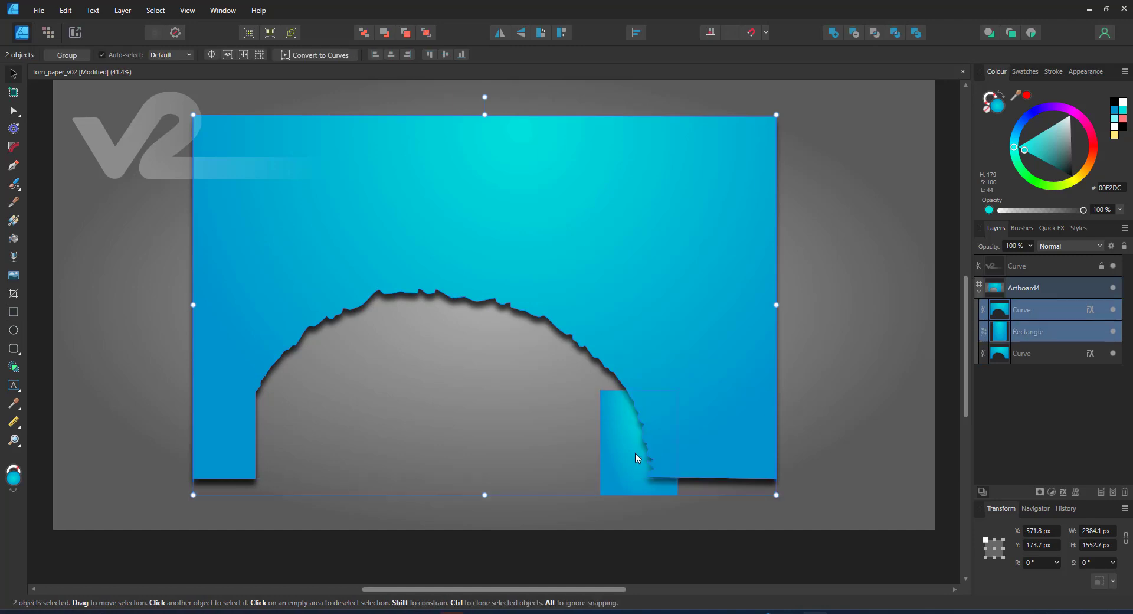
left_click(854, 32)
Step: Flip the extracted jagged piece horizontally, move it over the arch's left foot, and subtract it from the blue curve
left_click(500, 35)
left_click_drag(660, 442, 266, 443)
key("ctrl+a")
left_click(854, 32)
Step: Undo the last subtraction, reposition the jagged piece against the left foot's edge, and subtract it from the blue curve again
scroll(208, 573, "up", 2)
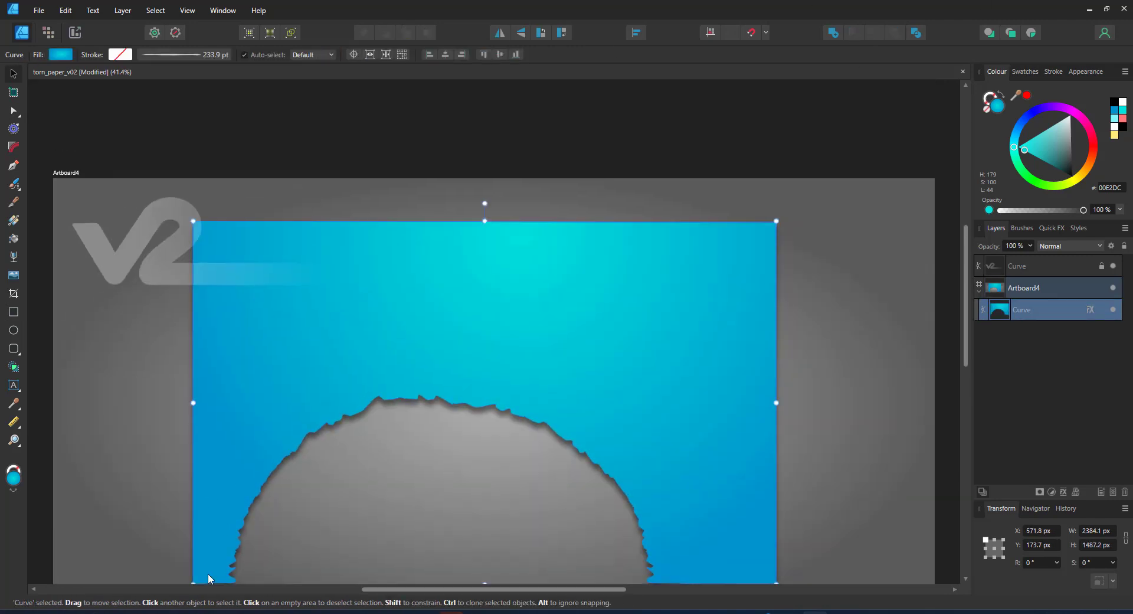
scroll(208, 573, "up", 7)
key("ctrl+z")
key("m")
key("v")
left_click(519, 348)
left_click_drag(520, 347, 480, 363)
key("ctrl+a")
key("ctrl+a")
left_click(854, 33)
Step: Shift a small node group near the left foot's base outward and nudge another group higher on its jagged edge upward
key("a")
key("Delete")
left_click_drag(322, 397, 368, 473)
left_click_drag(352, 446, 381, 440)
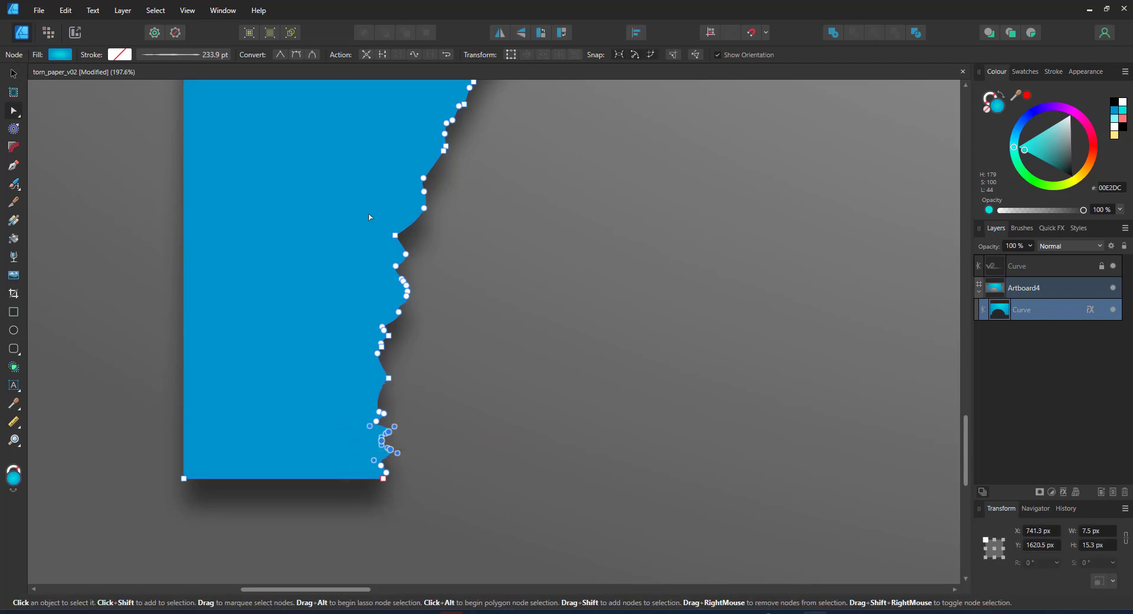
left_click_drag(373, 224, 414, 271)
left_click_drag(406, 256, 413, 238)
key("Delete")
key("ctrl+0")
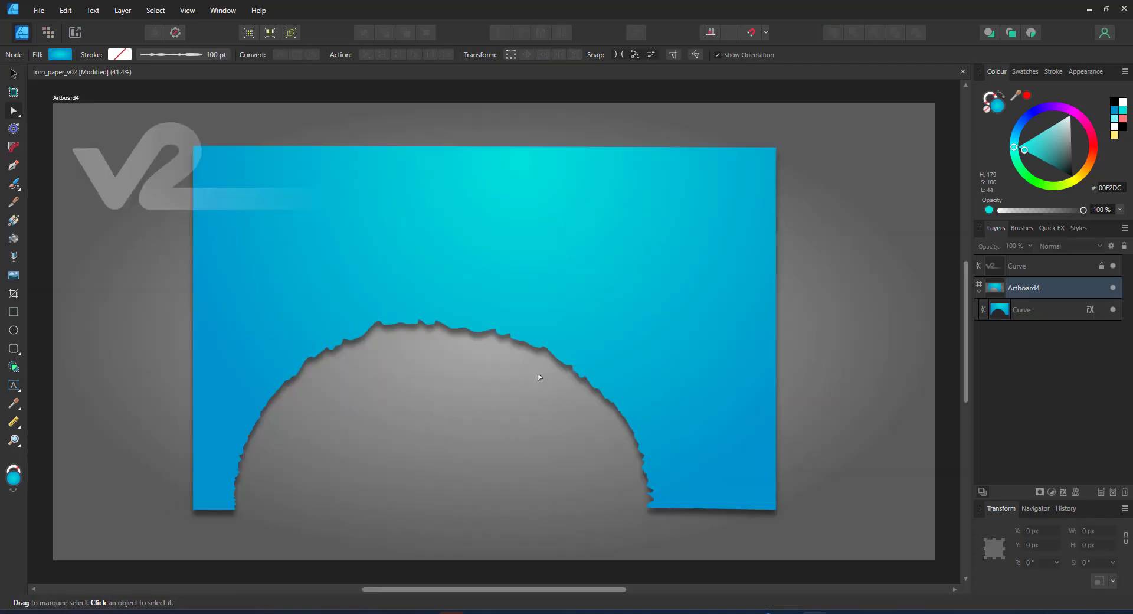
Step: Duplicate the blue arch curve and turn off the Outer Shadow effect on the upper copy
key("v")
left_click(1091, 310)
left_click(385, 293)
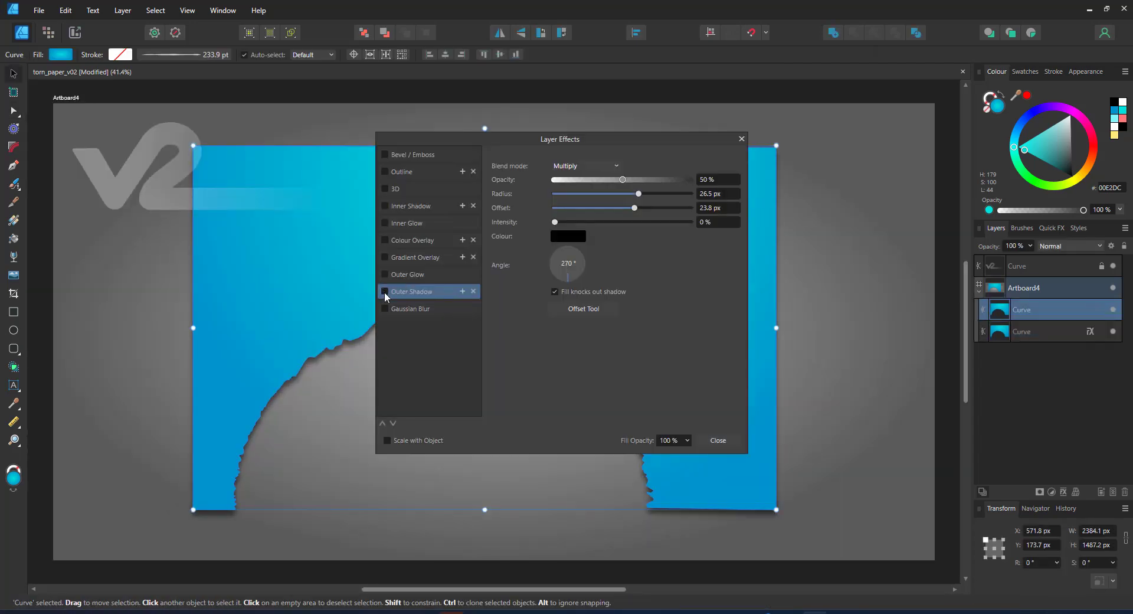
left_click(718, 441)
Step: Fill the lower arch curve white and enlarge the upper blue copy to about 2470 × 1565 px, extending slightly past its lower edge
left_click(1028, 332)
left_click(1123, 102)
left_click(697, 260)
left_click_drag(776, 145, 788, 136)
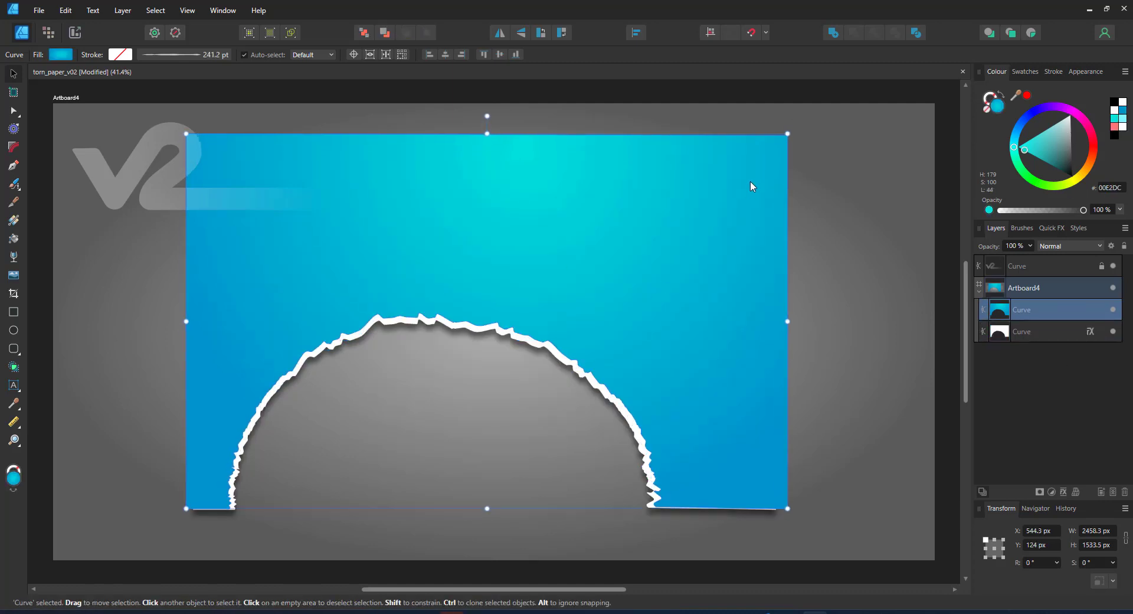
left_click_drag(485, 508, 485, 511)
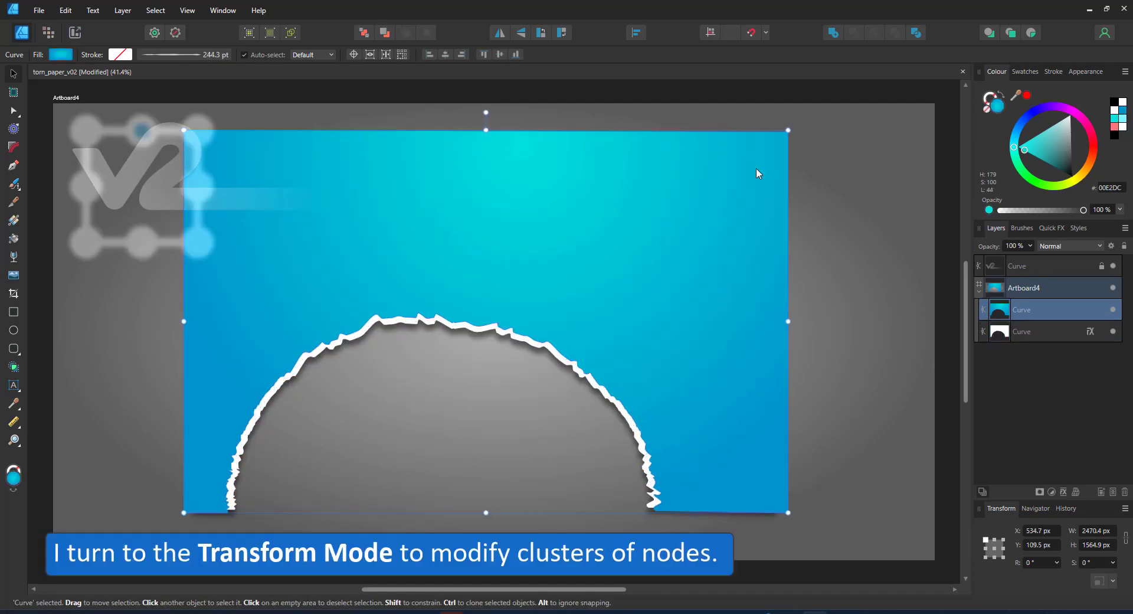
Step: Nest the enlarged blue copy inside the white curve and adjust node clusters along the arch's crown and right shoulder
key("a")
left_click_drag(362, 302, 452, 339)
scroll(405, 309, "up", 4)
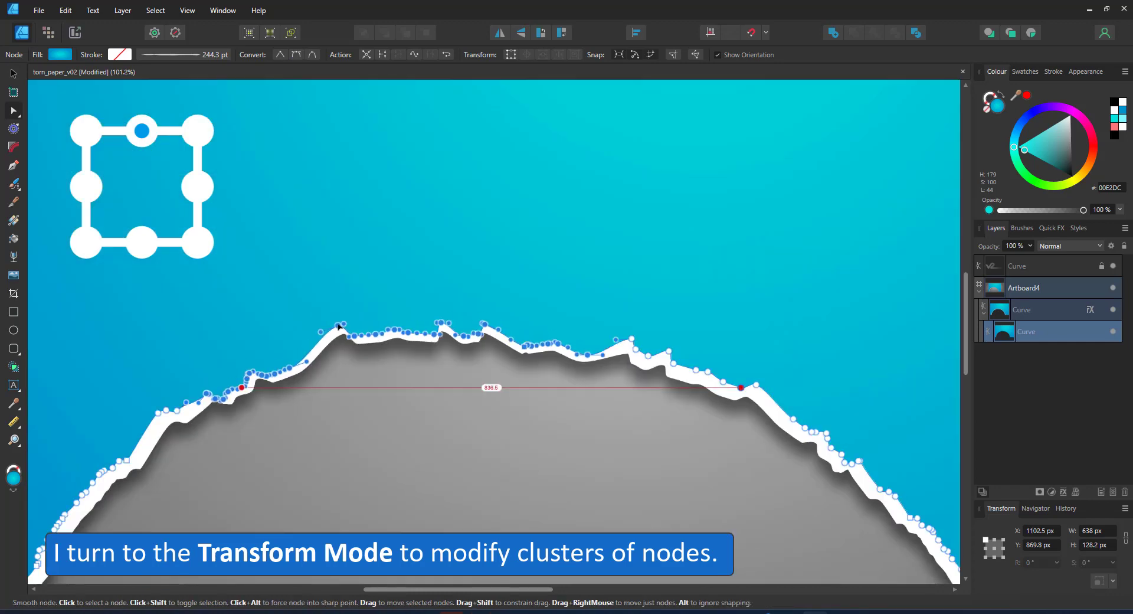
left_click_drag(731, 362, 849, 471)
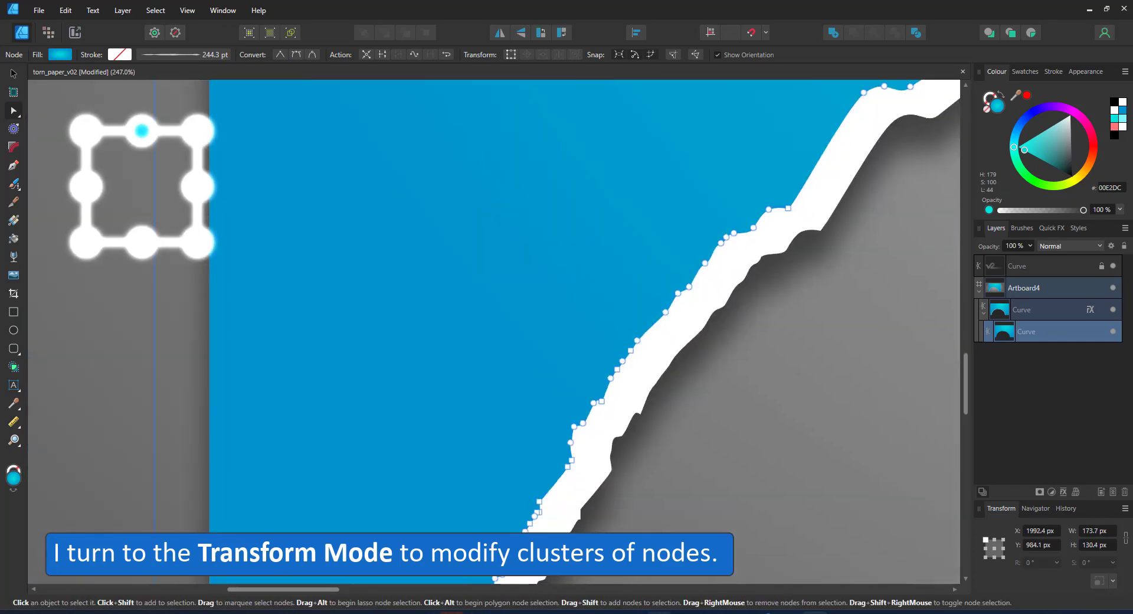
Step: Turn on Transform Mode for nodes and reshape node clusters along the left side of the blue arch edge
left_click(511, 55)
left_click_drag(603, 320, 580, 300)
left_click_drag(601, 404, 567, 384)
left_click_drag(558, 294, 585, 301)
Step: Adjust the blue edge's node clusters at both feet of the arch, skewing the left foot's cluster outward to widen the white border
left_click_drag(461, 471, 558, 549)
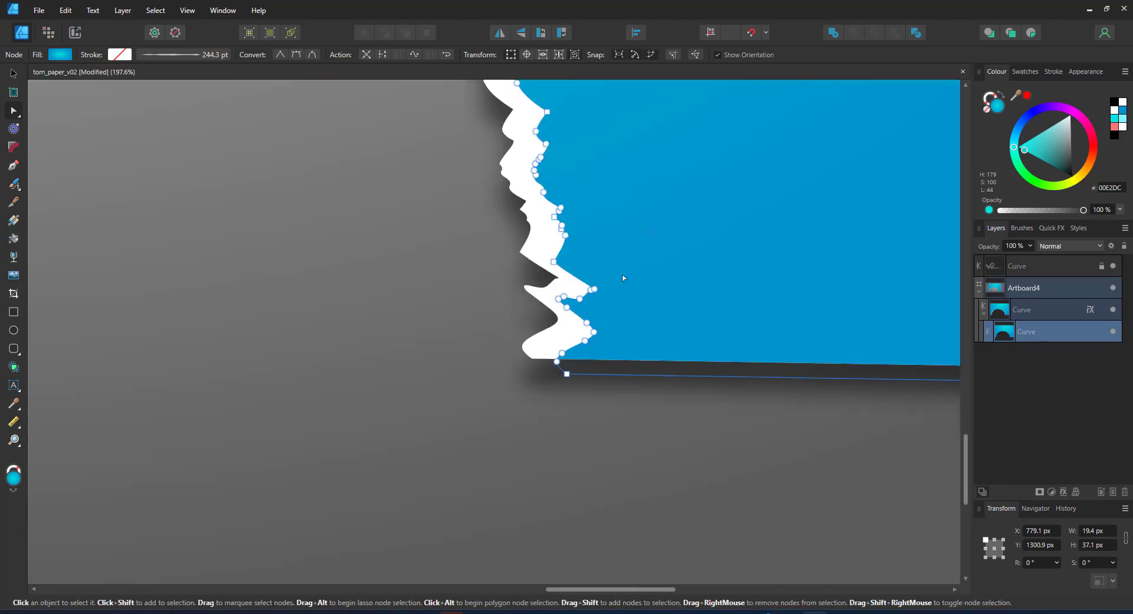
left_click_drag(550, 302, 567, 302)
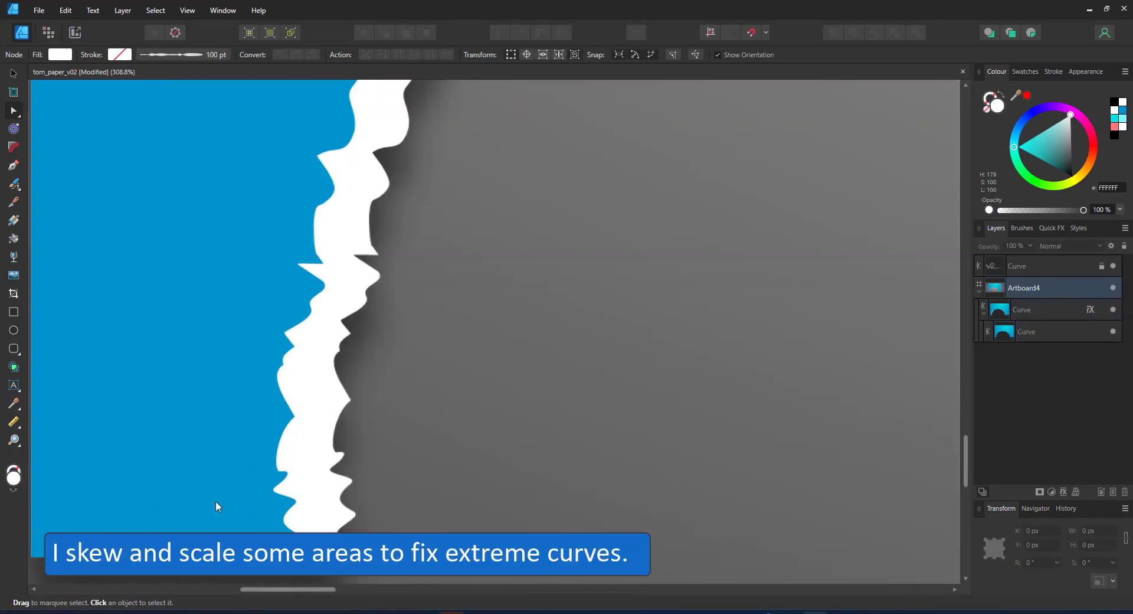
left_click(295, 404)
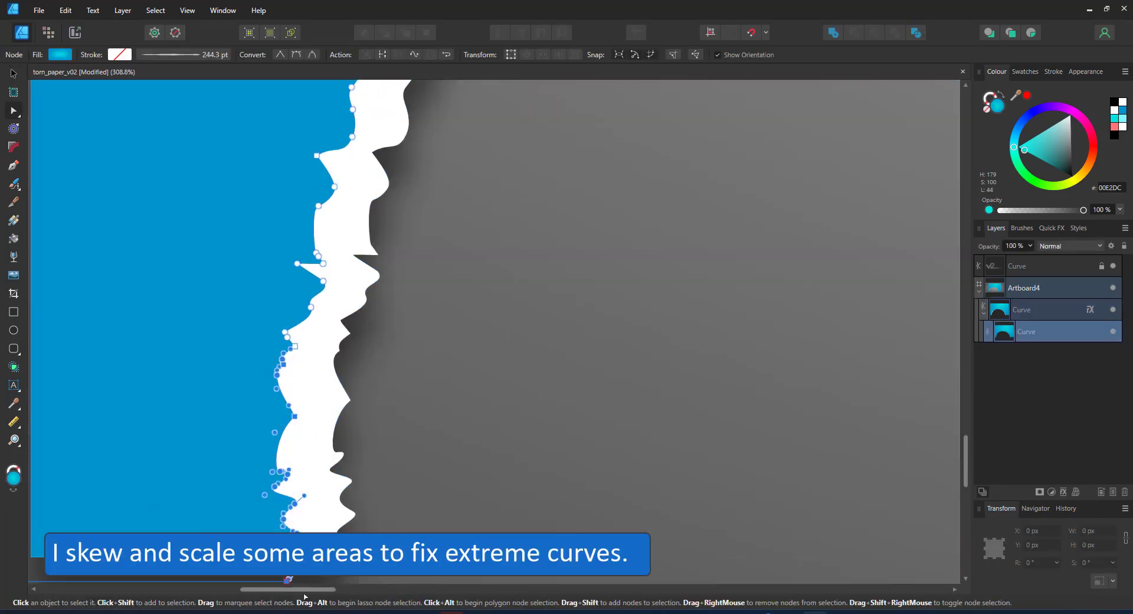
left_click(434, 442)
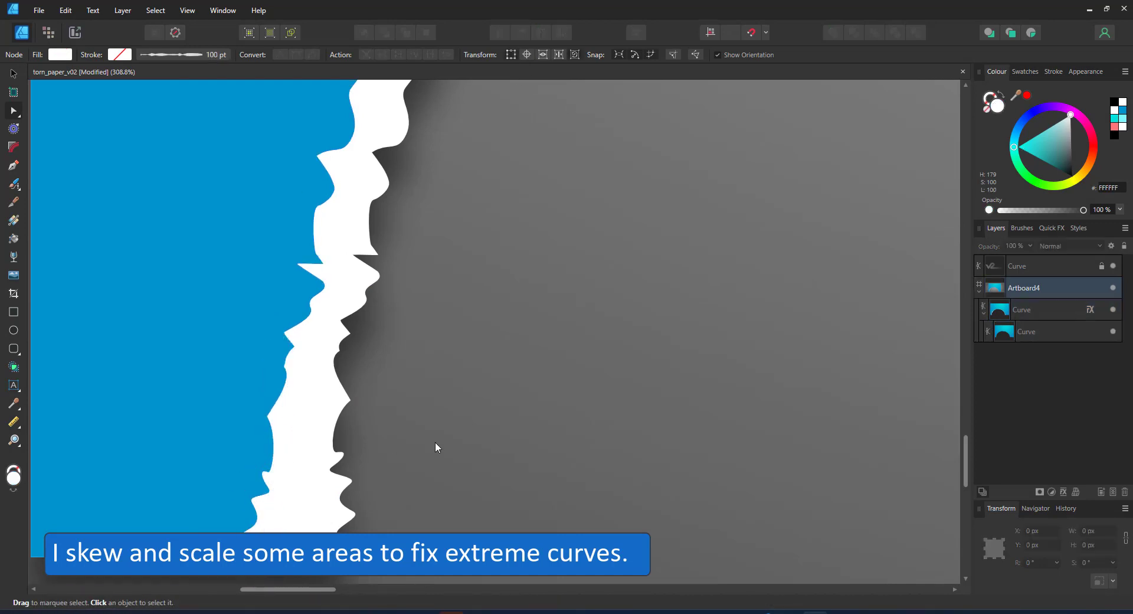